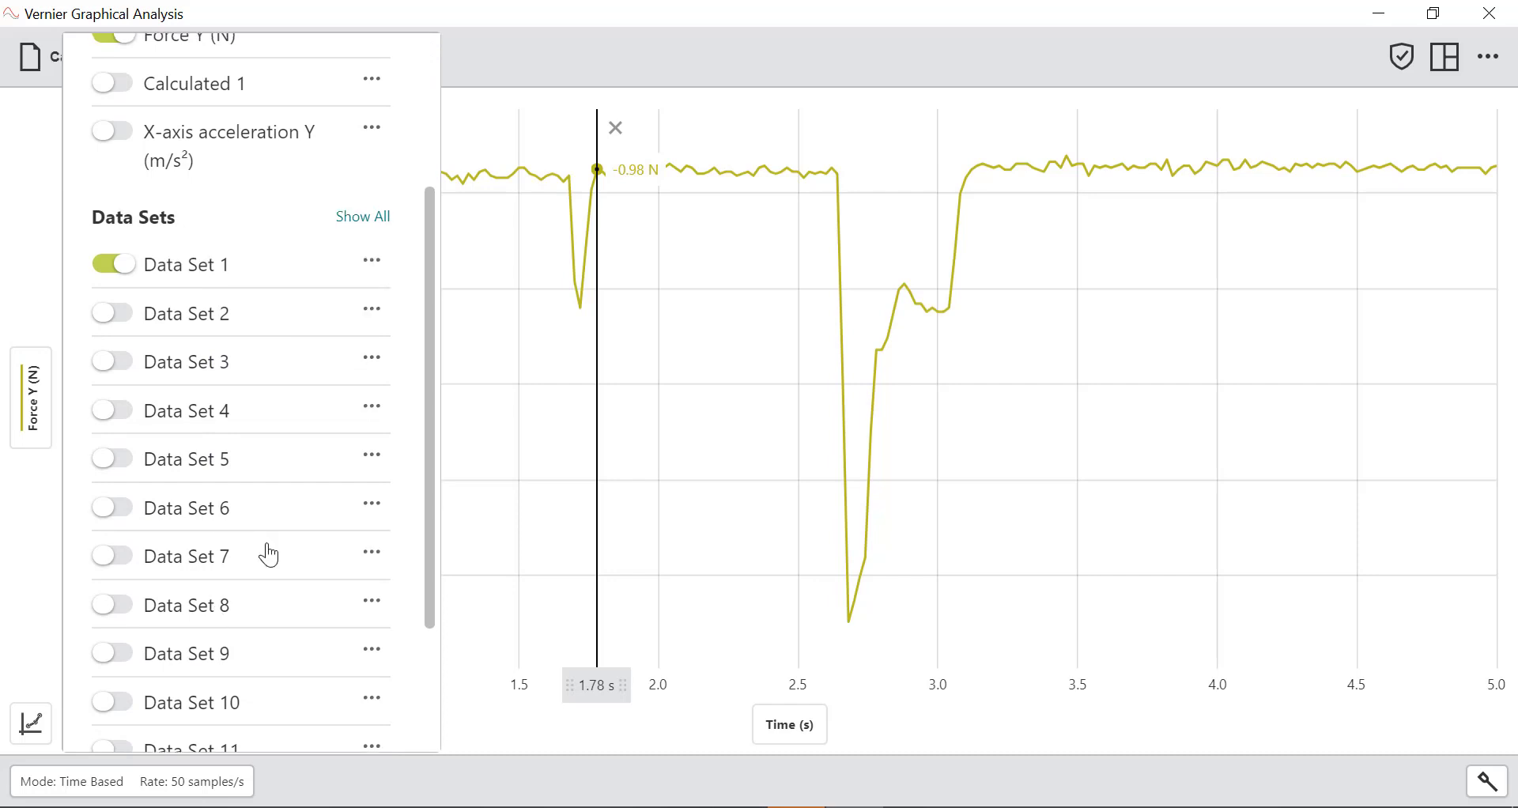
Show Velocity Y (m/s) on the graph together with Force Y for Data Set 1
scroll(152, 523, up, 3)
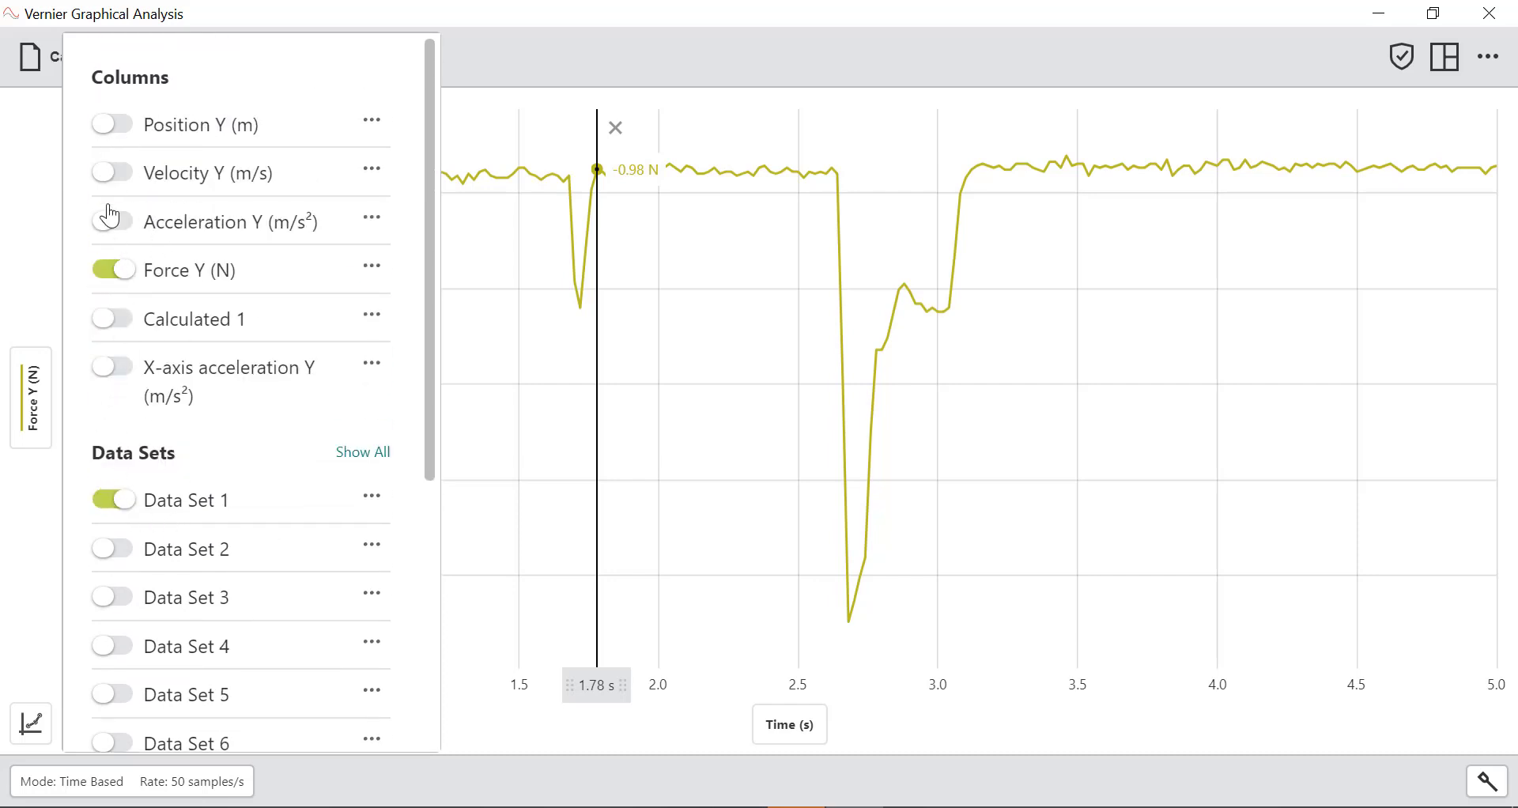
click(114, 172)
click(601, 379)
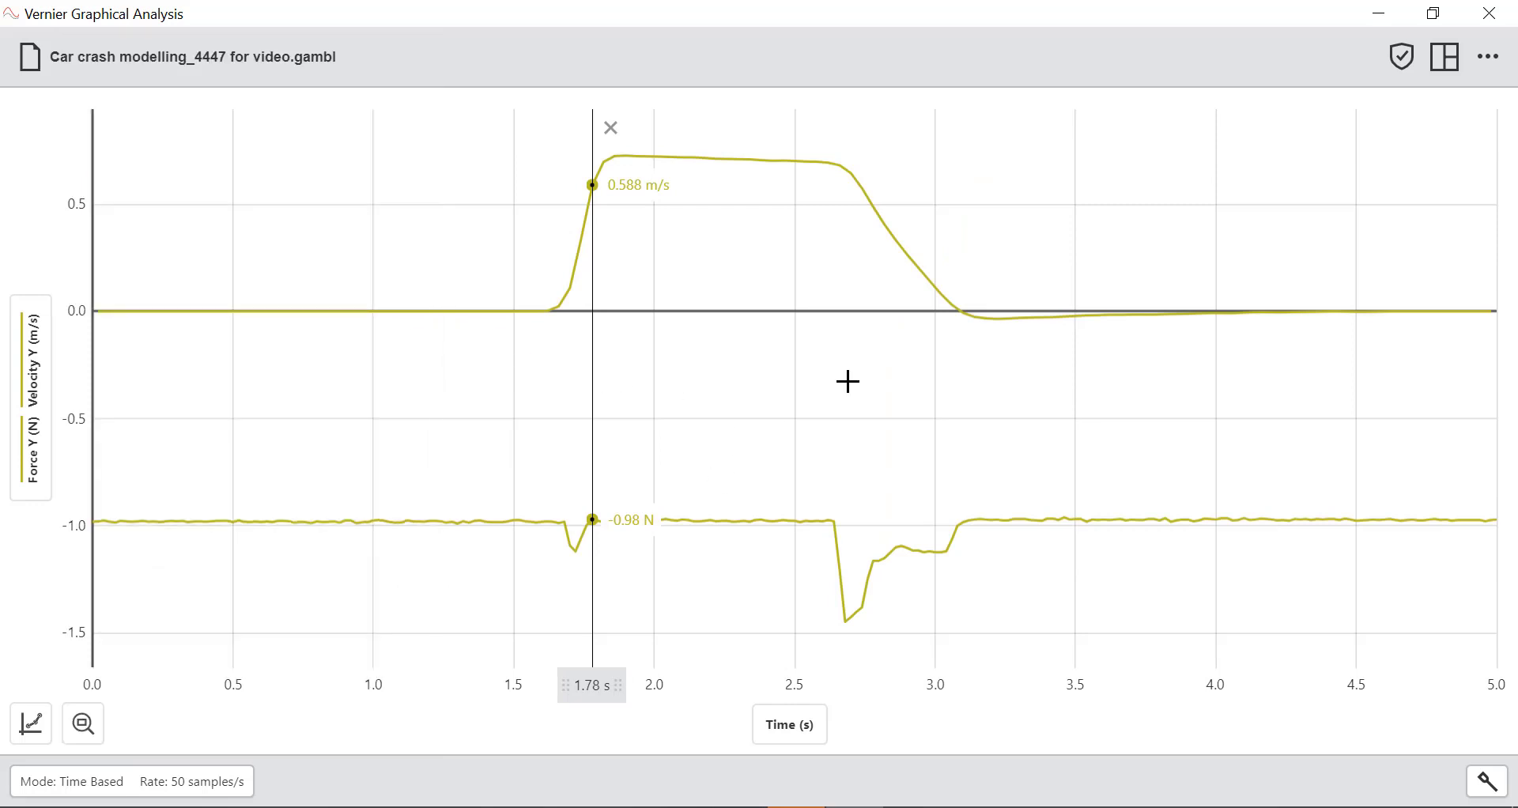
Split the display into two graphs and hide Force Y in the upper one, leaving only Velocity Y plotted there
click(1449, 59)
click(1425, 169)
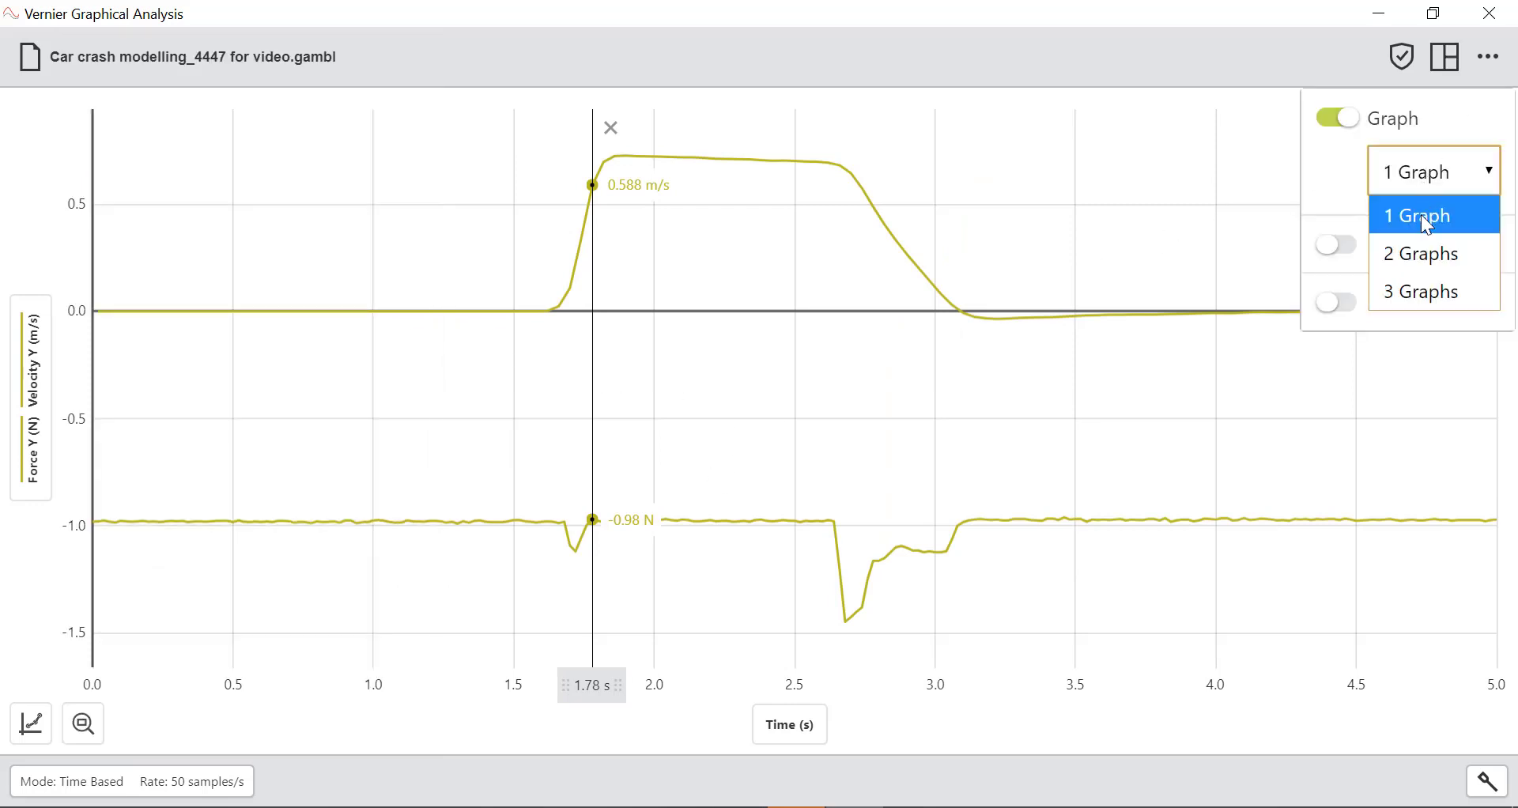
click(1419, 258)
click(548, 152)
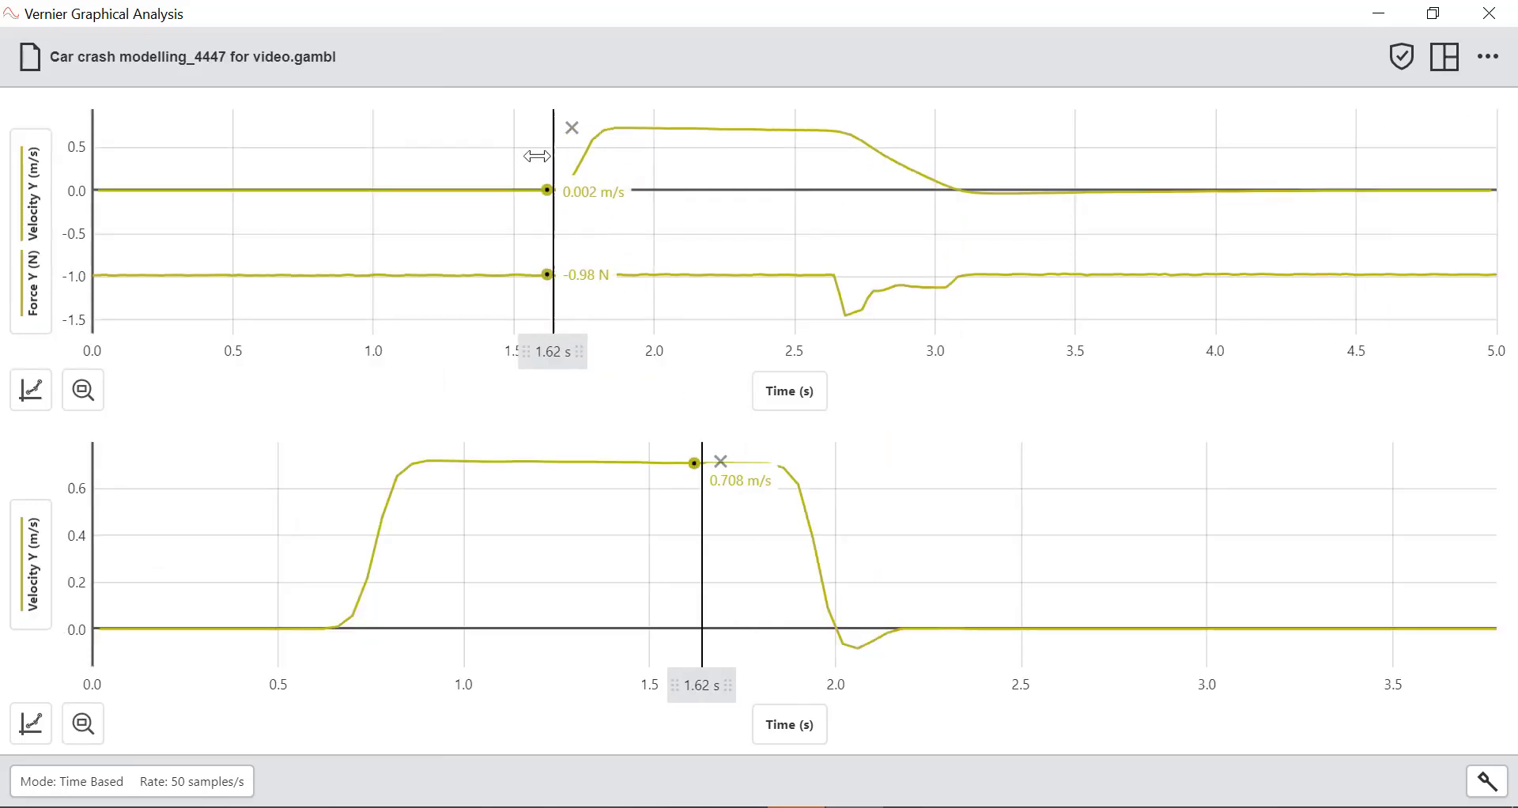
click(49, 283)
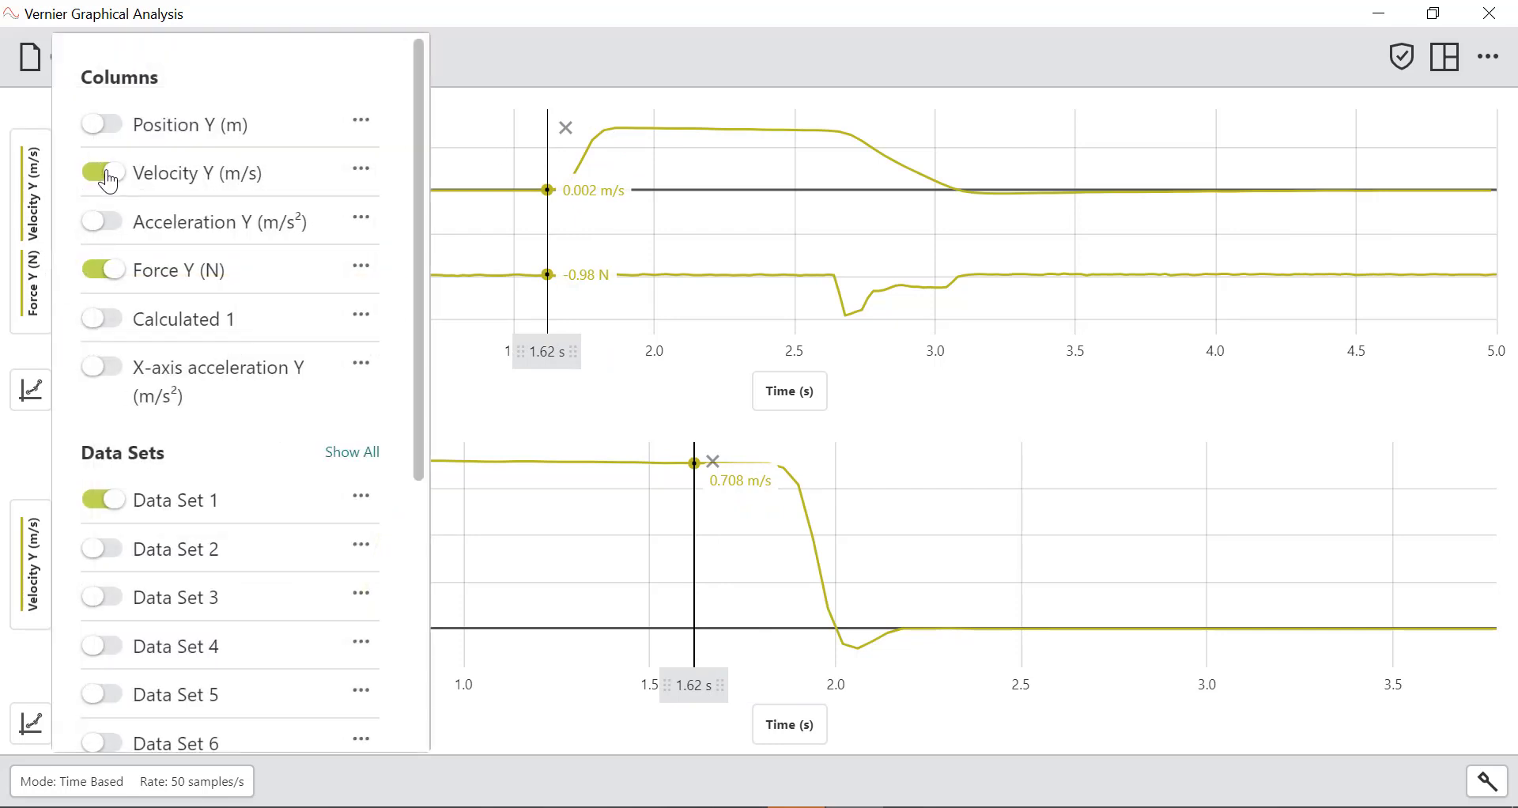
click(117, 271)
Replace Velocity Y with Force Y in the lower graph and zoom in on the force peak between 1.82 s and 2.08 s
click(32, 556)
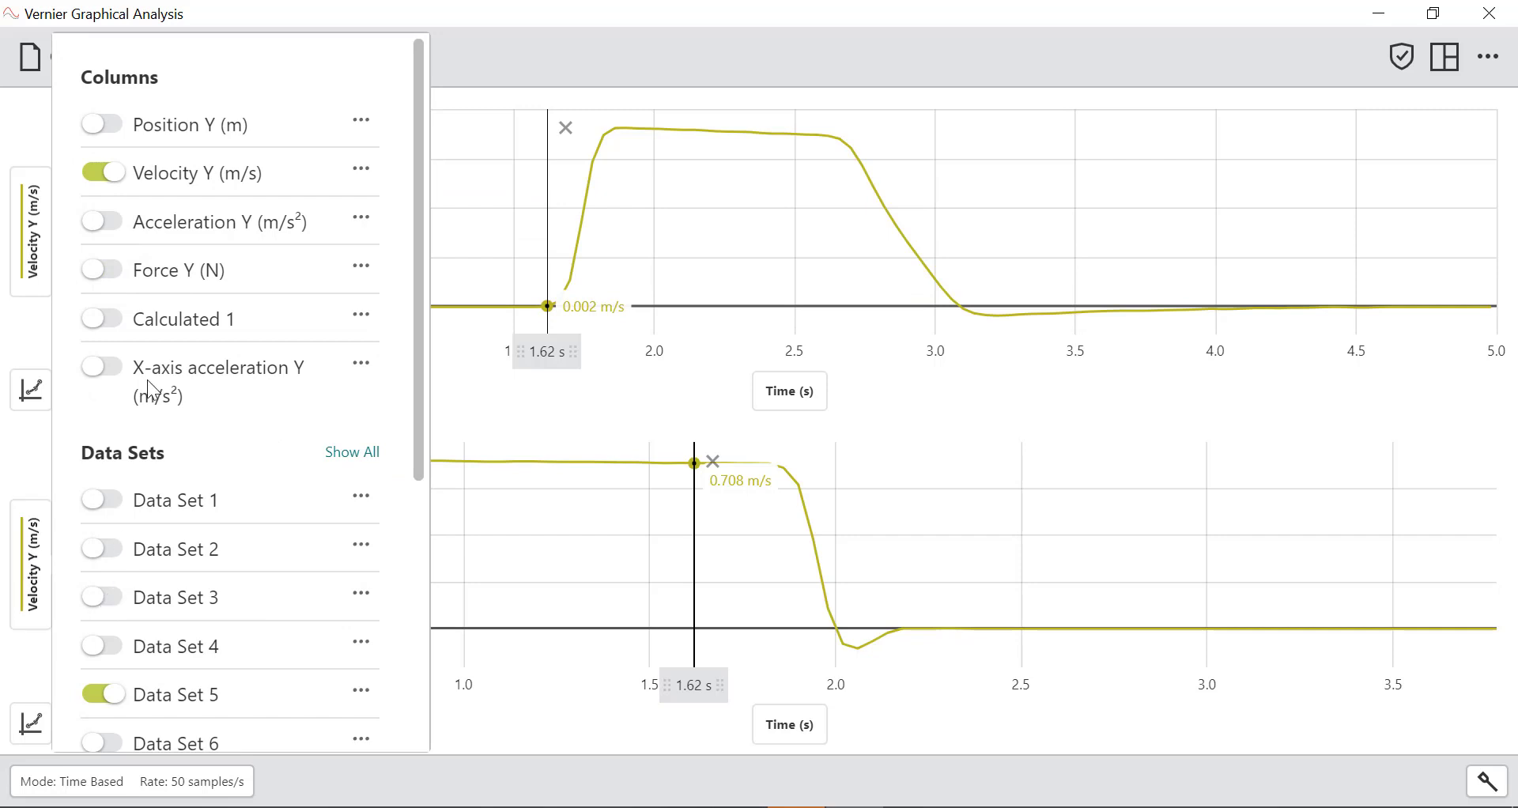
click(99, 272)
click(103, 174)
click(678, 227)
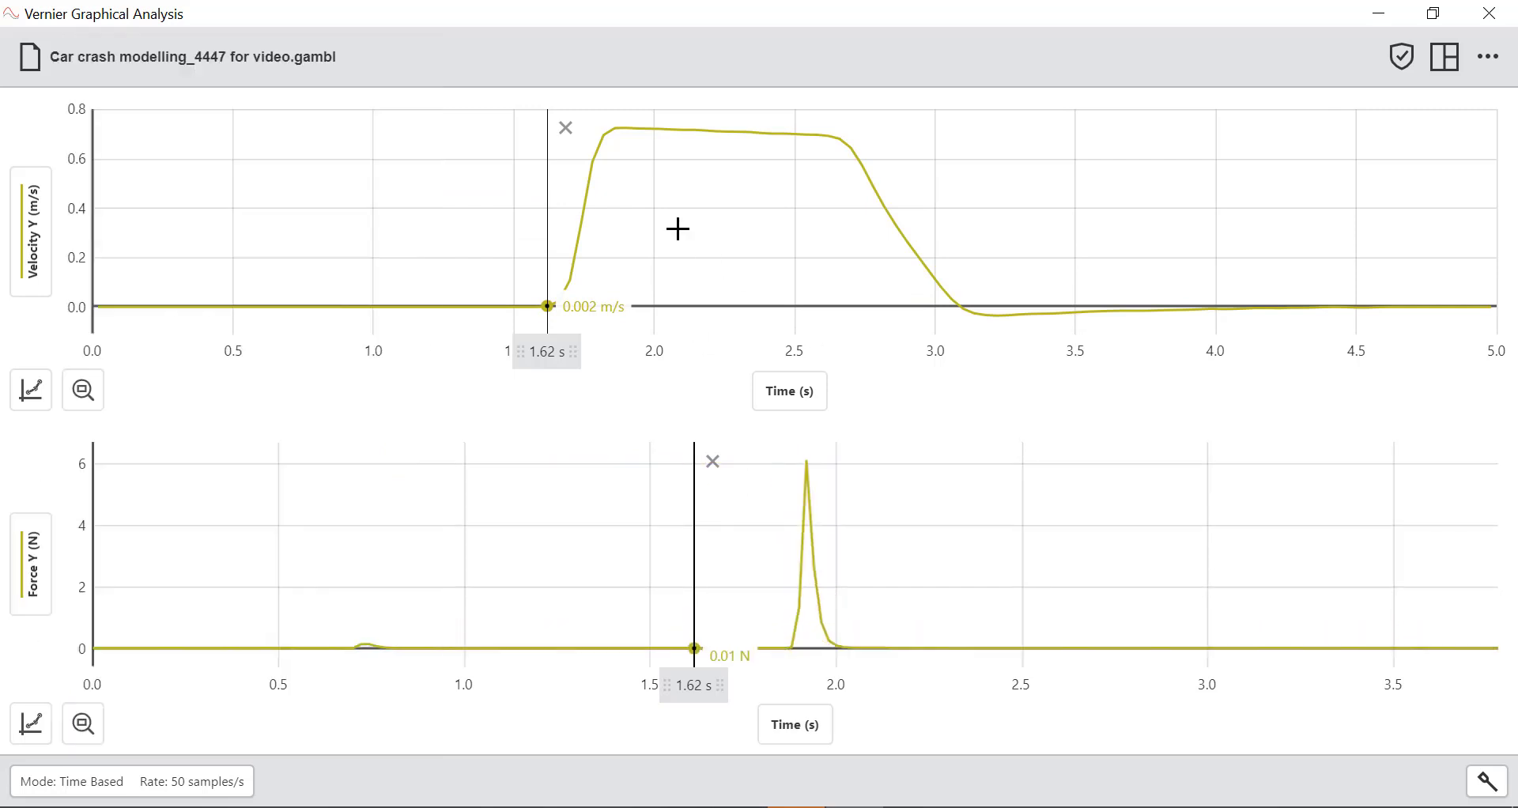
drag(770, 451, 864, 674)
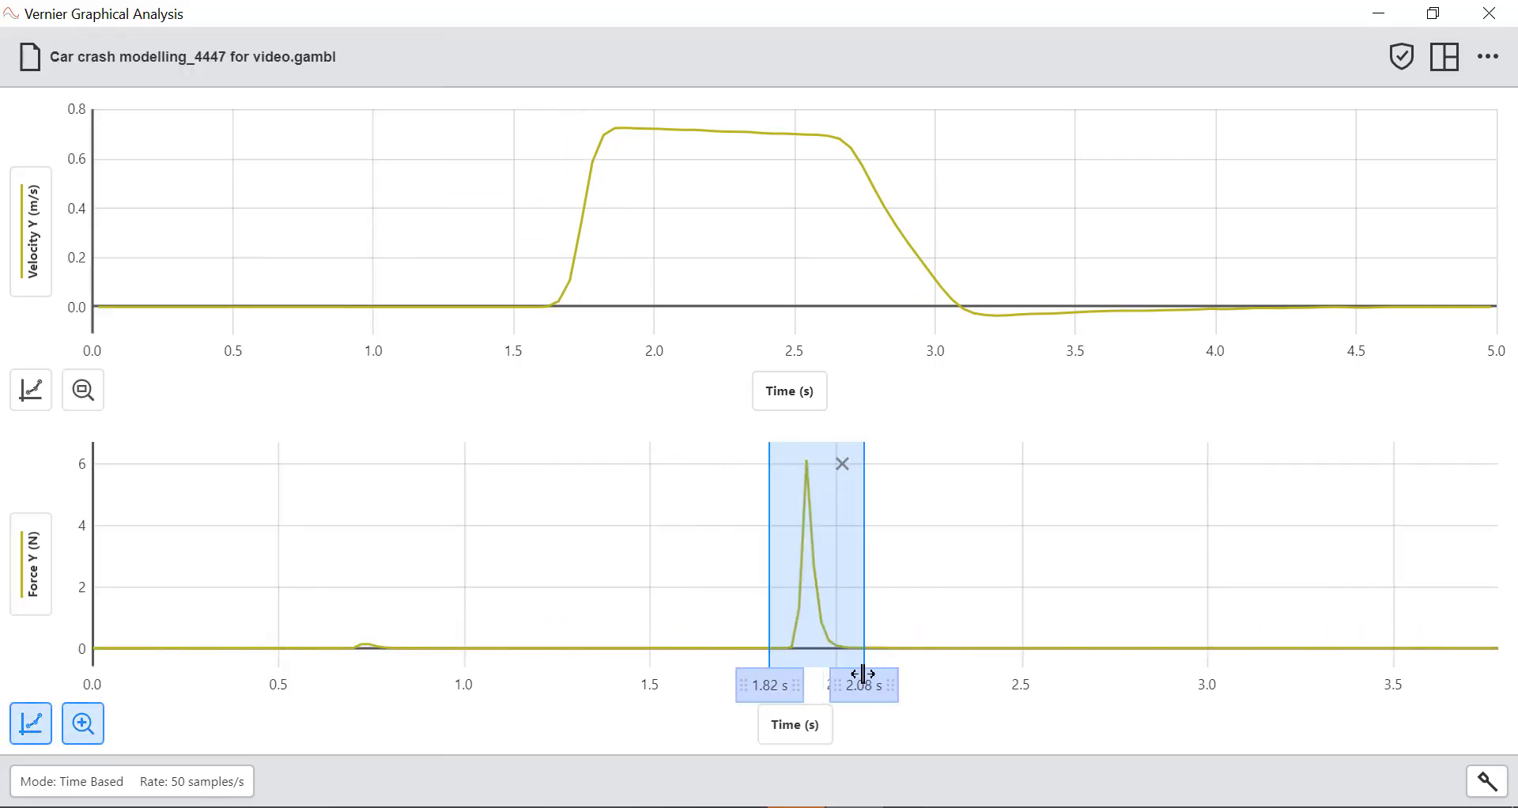
click(84, 724)
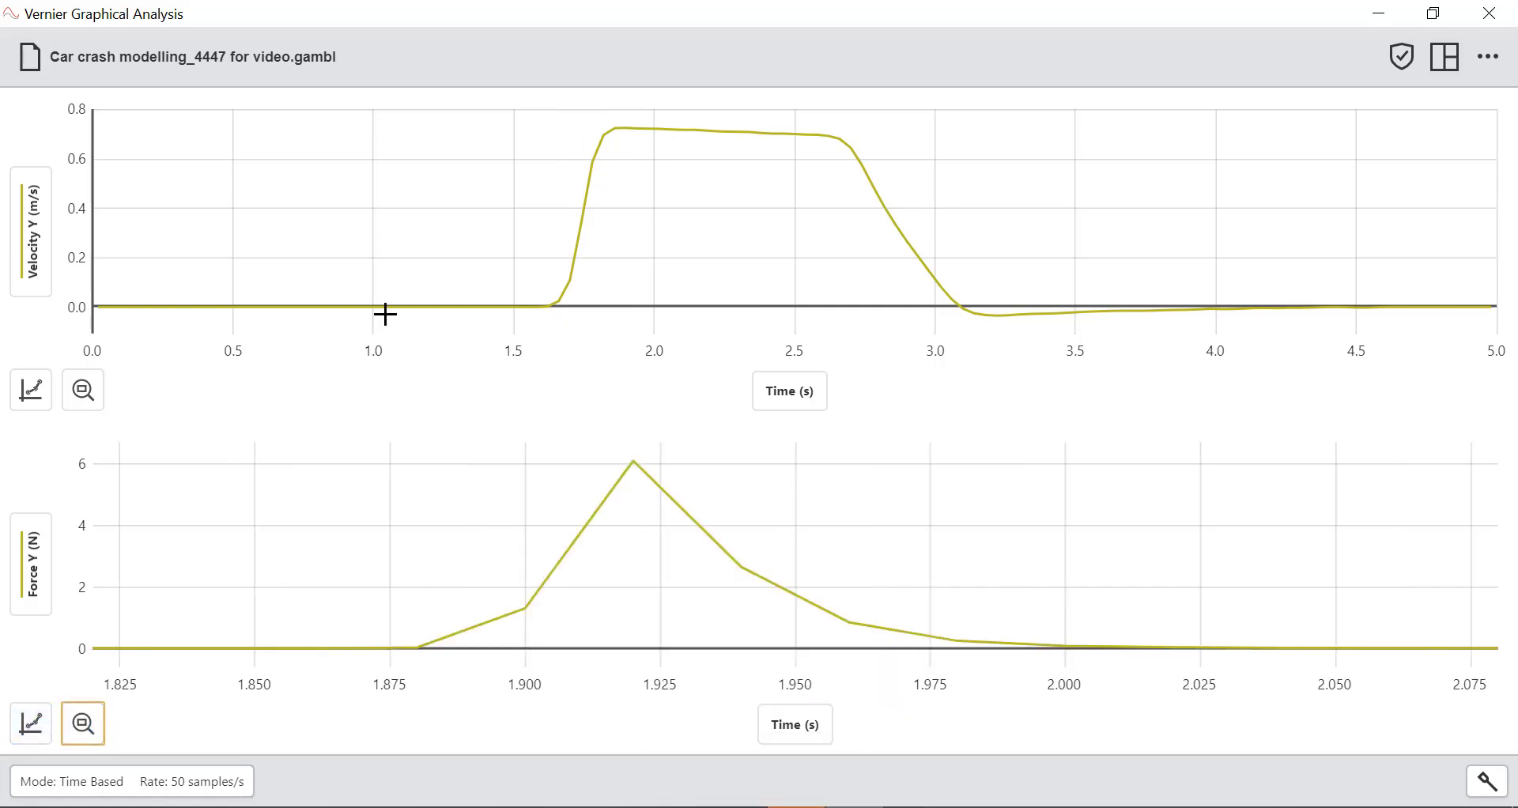
Try the three-graph layout and return the display to a single graph
click(1440, 73)
click(1423, 176)
click(1430, 291)
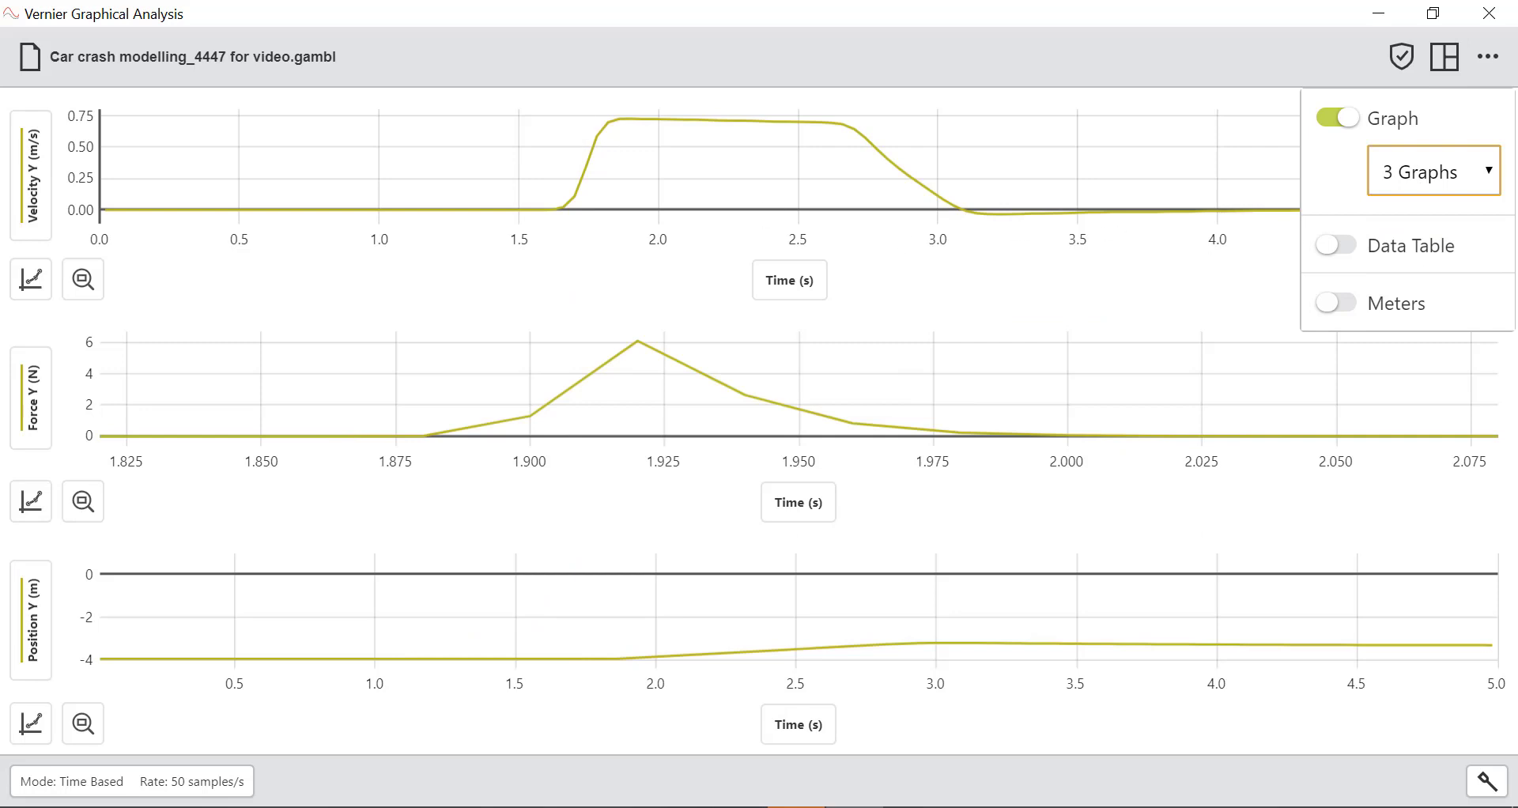
click(1431, 173)
click(1401, 215)
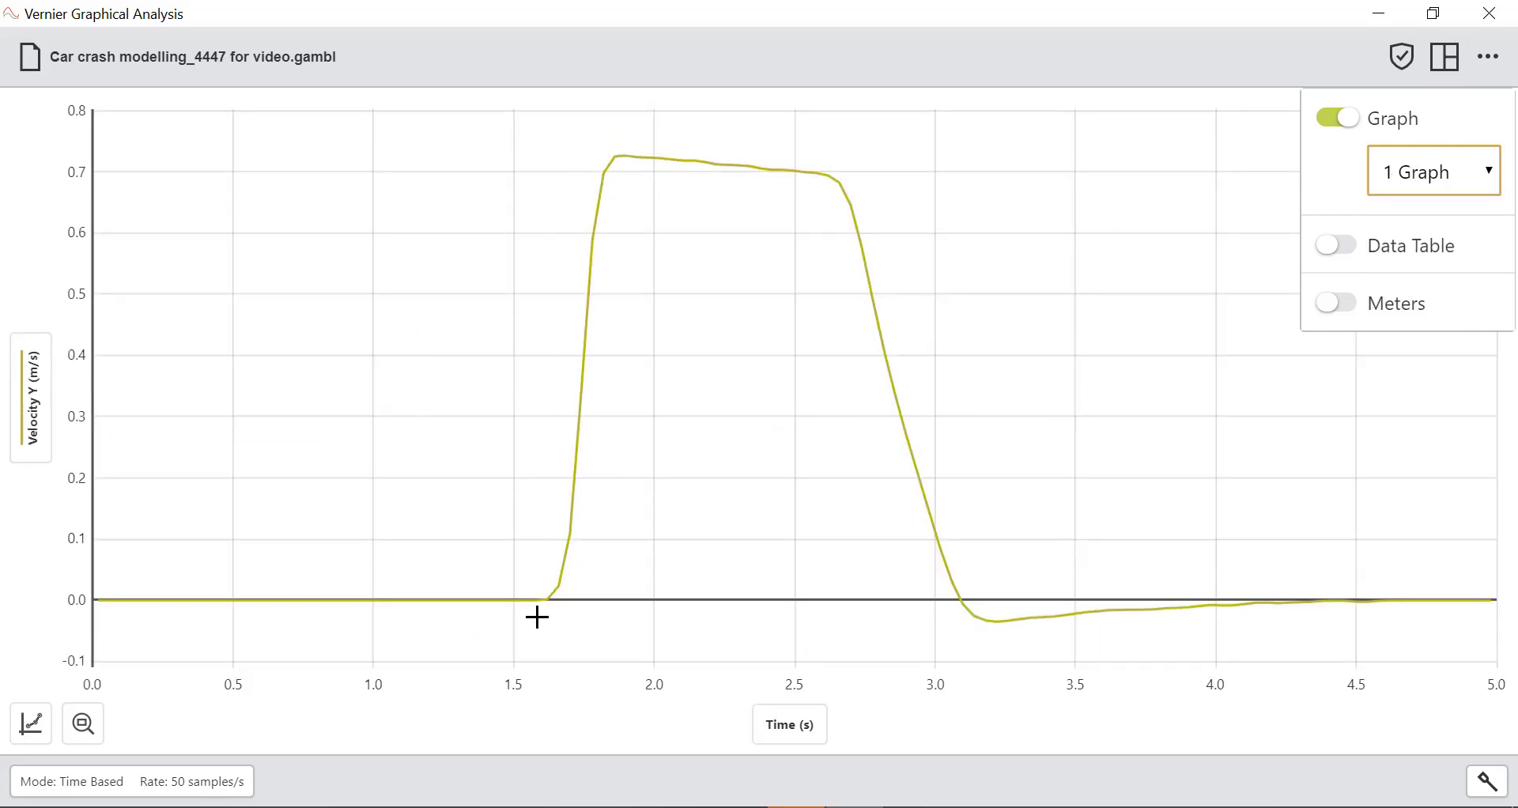
Examine the velocity curve at points before the launch, along the plateau, at the start of braking and after the rebound
drag(534, 598, 308, 584)
click(414, 599)
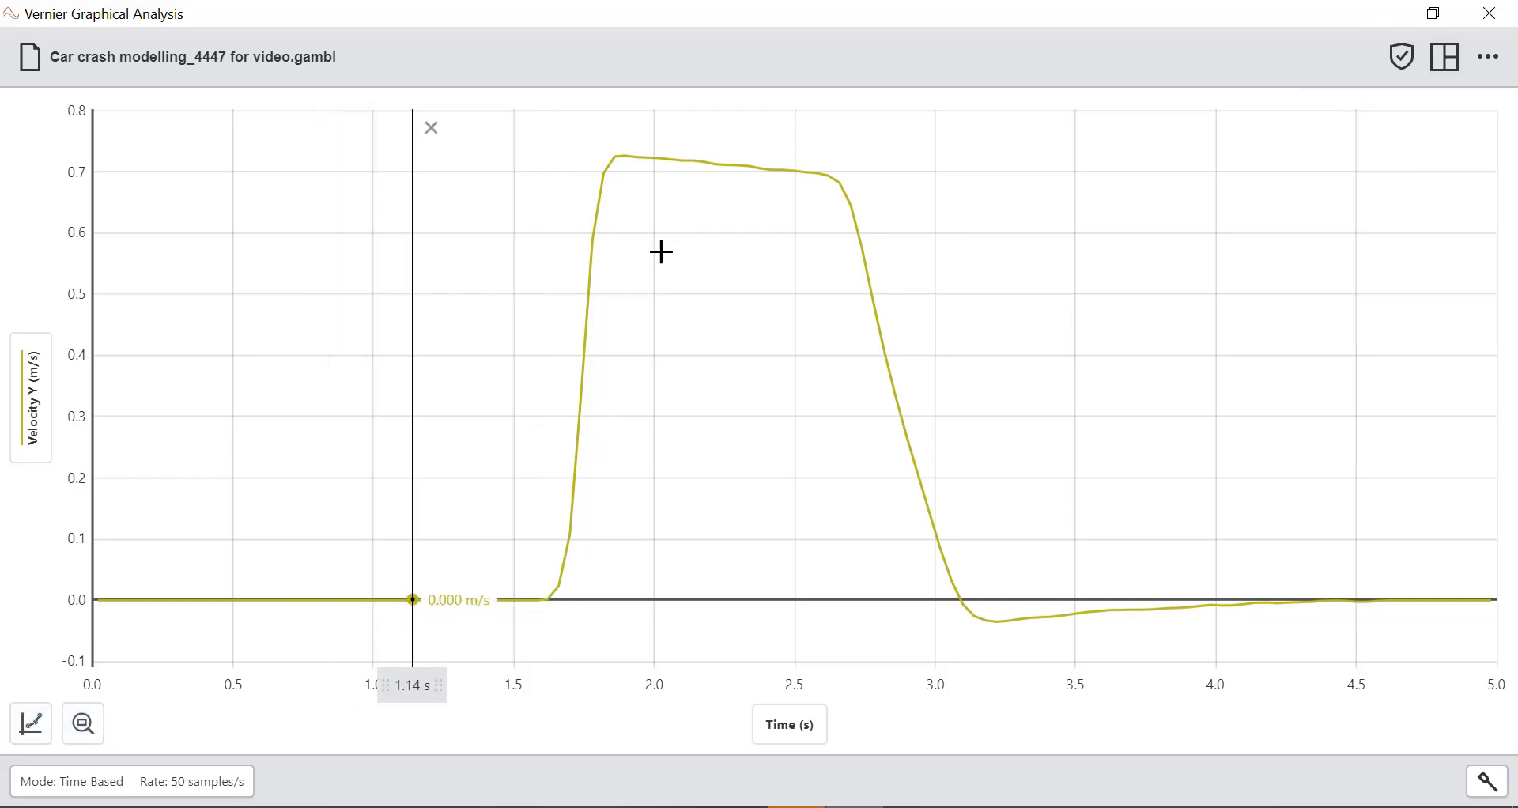
click(593, 307)
click(605, 173)
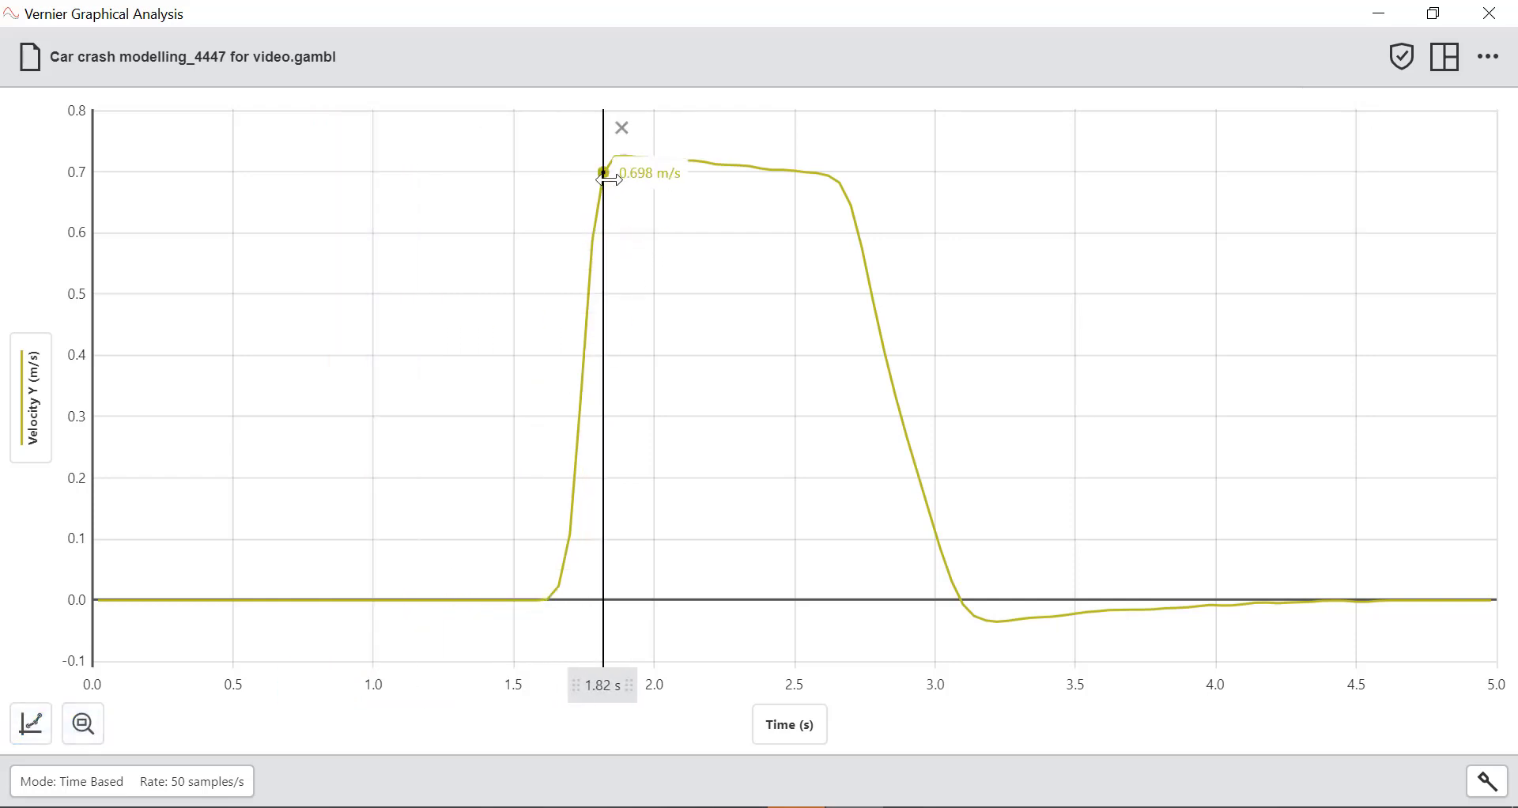
click(681, 158)
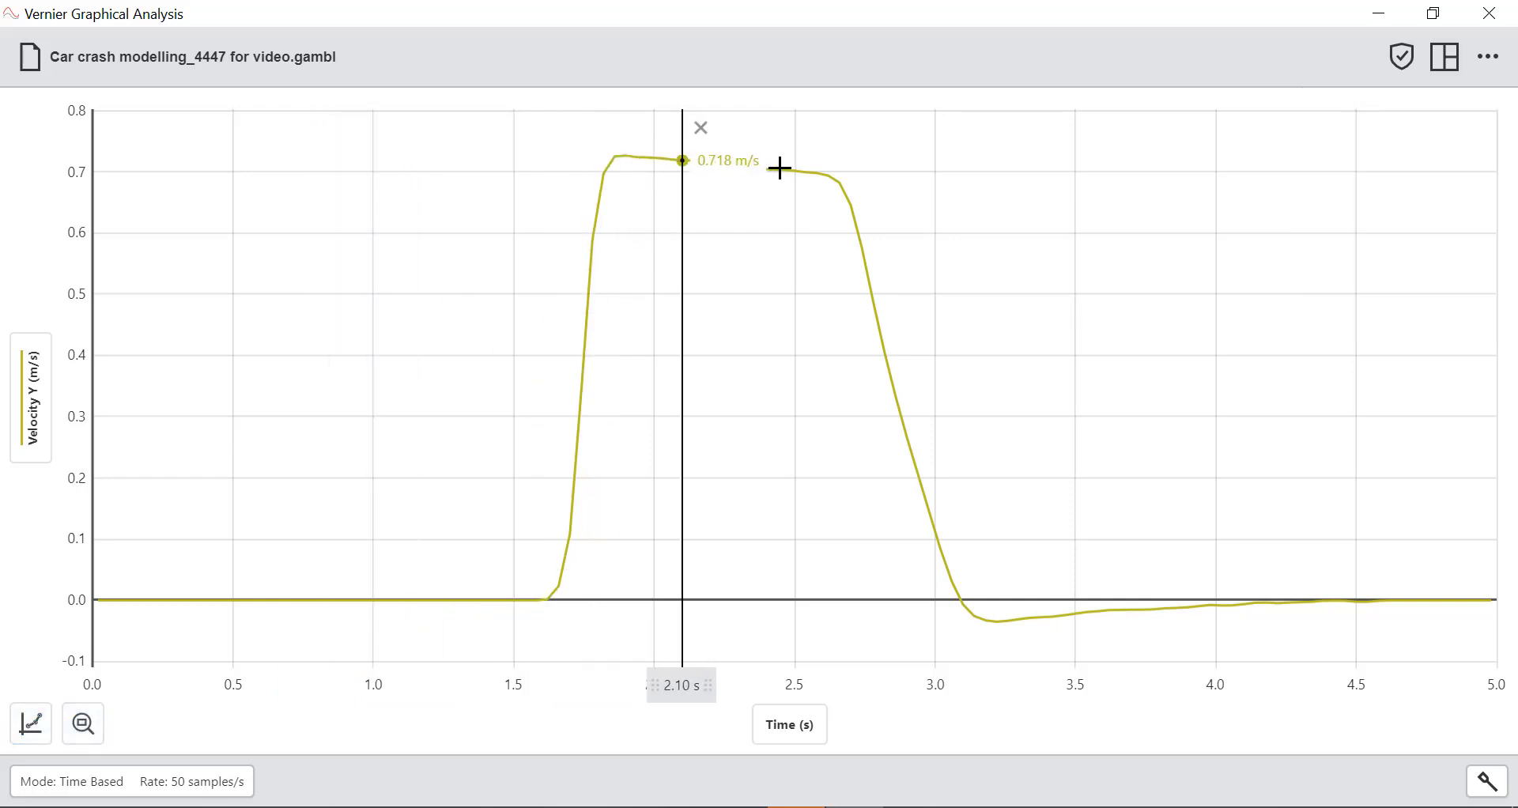
click(818, 167)
drag(817, 212, 830, 213)
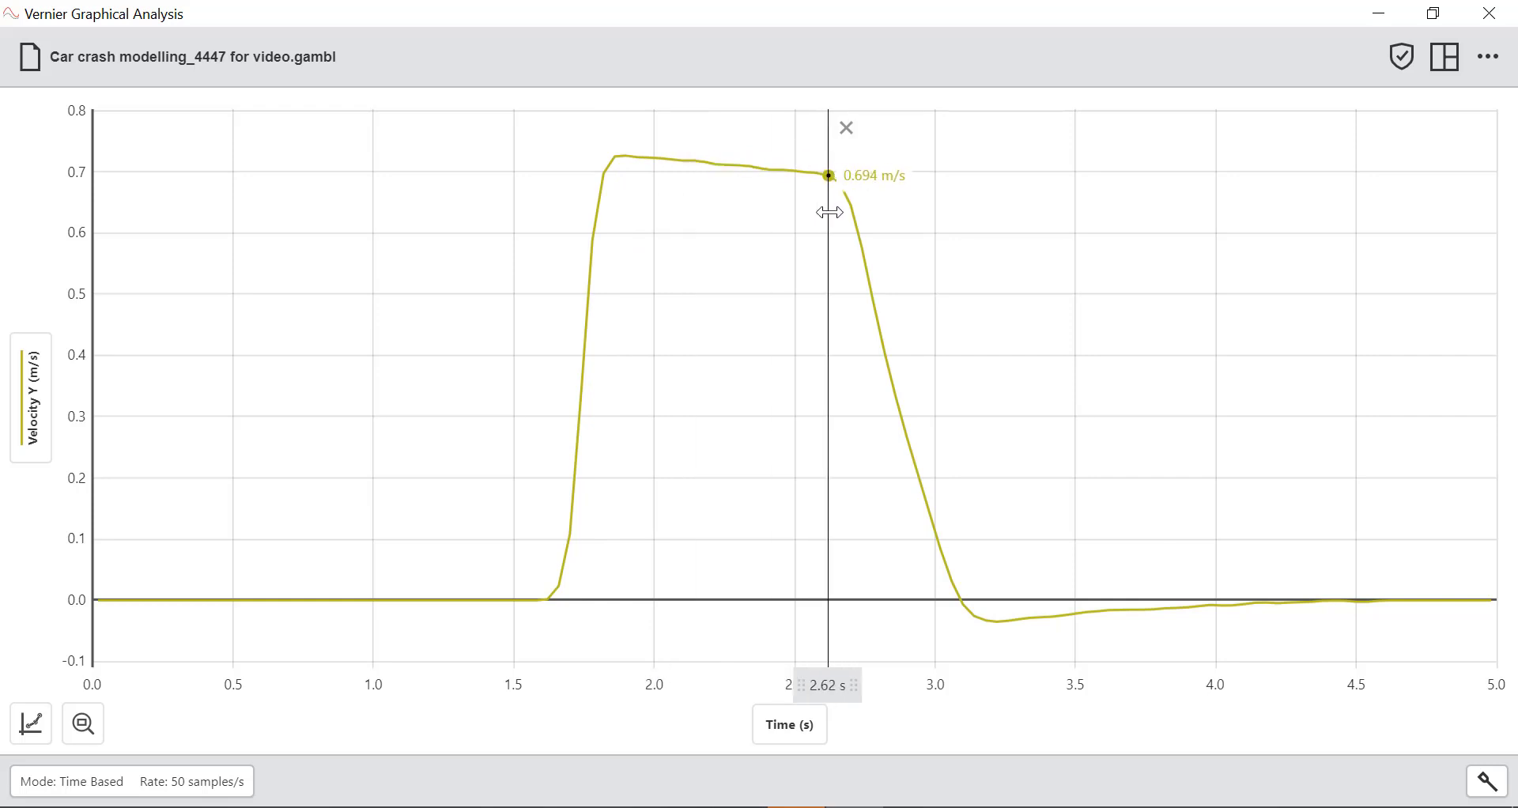
mouse_move(832, 350)
mouse_down()
mouse_move(962, 376)
mouse_move(829, 354)
mouse_up()
click(1016, 619)
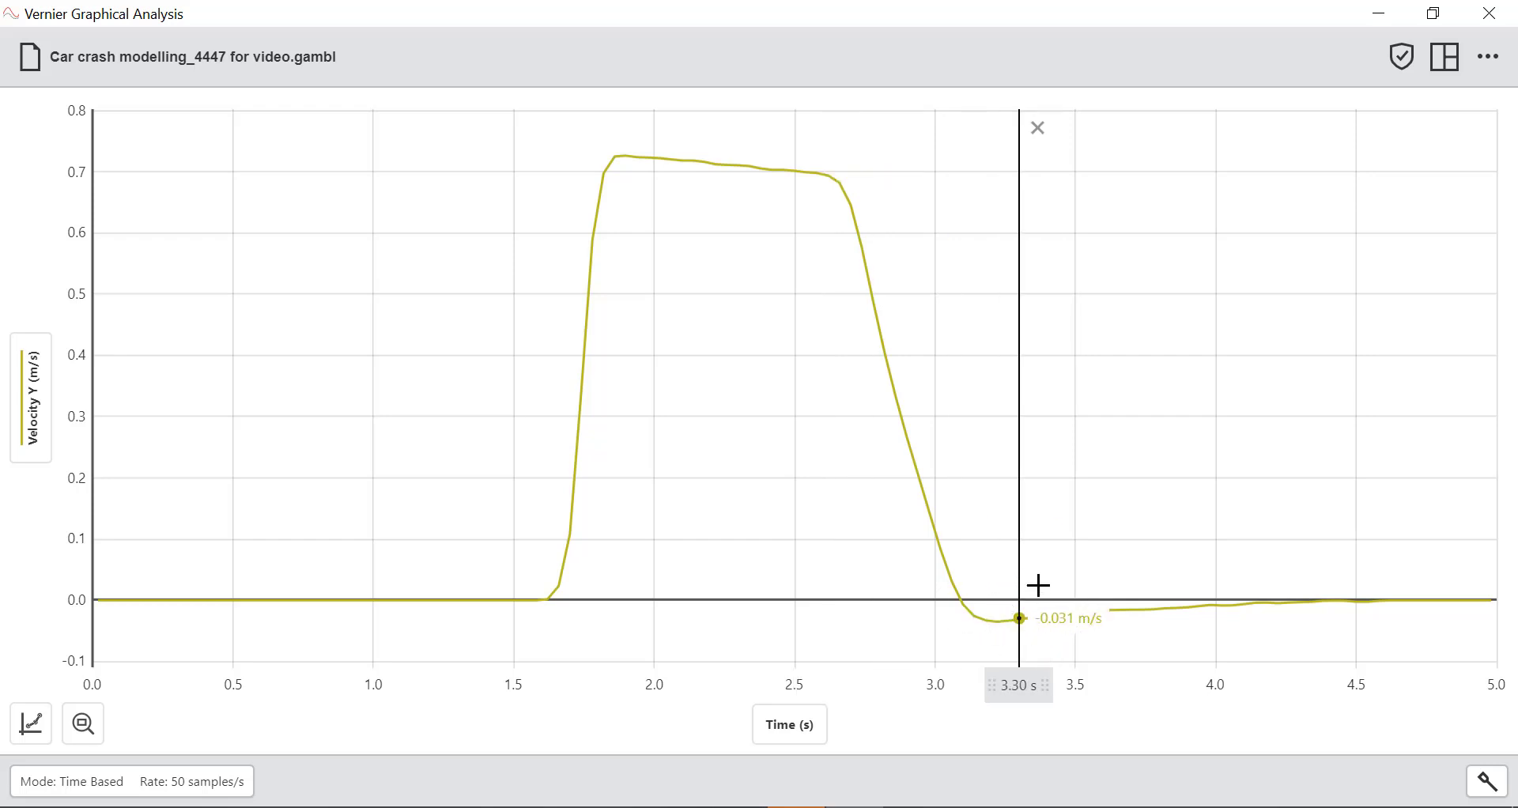
click(1198, 538)
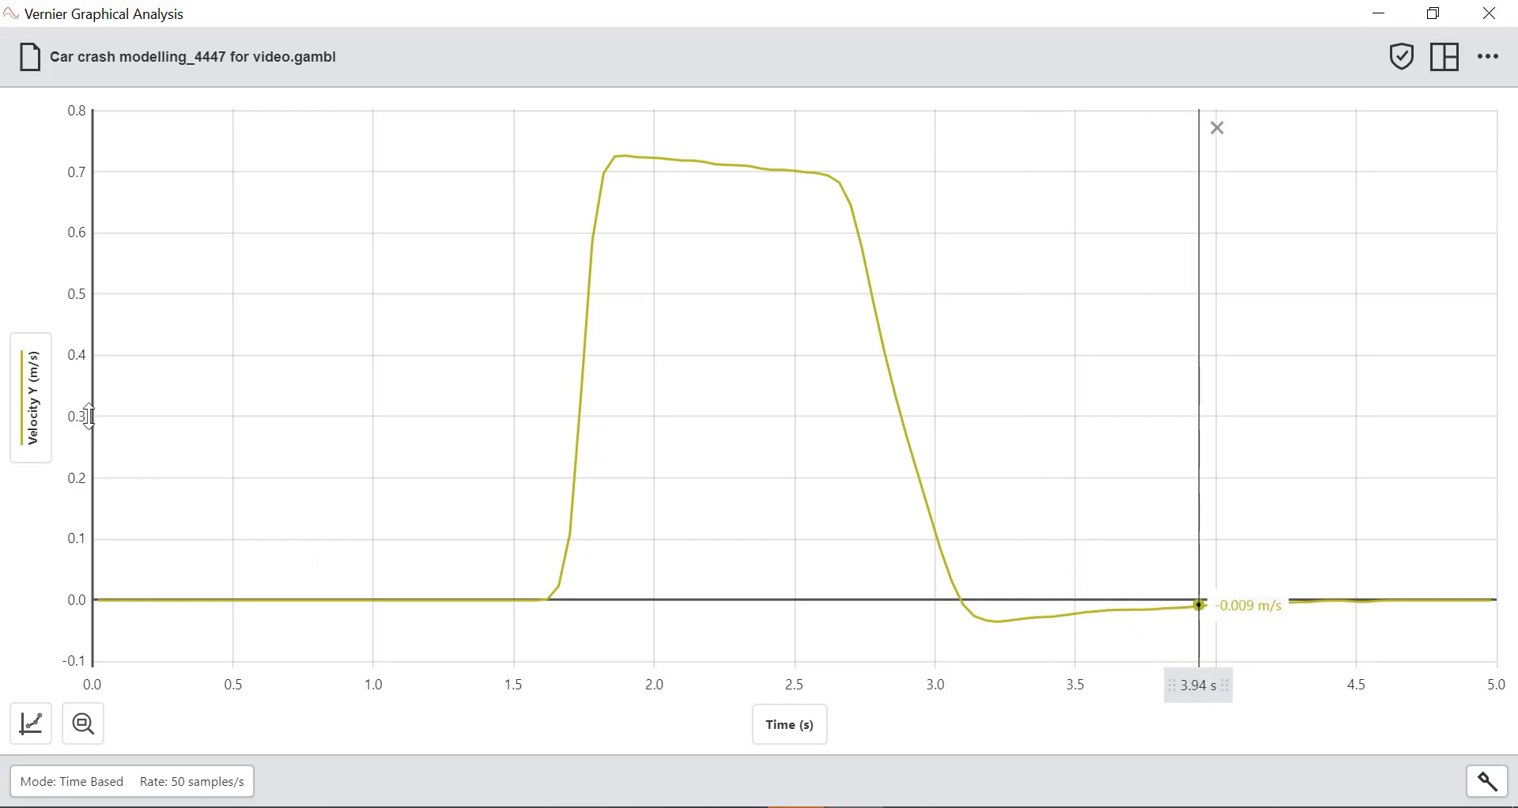
Add Force Y (N) to the velocity graph and examine the resting force baseline before the launch, at about 1.20 s
click(46, 419)
click(103, 270)
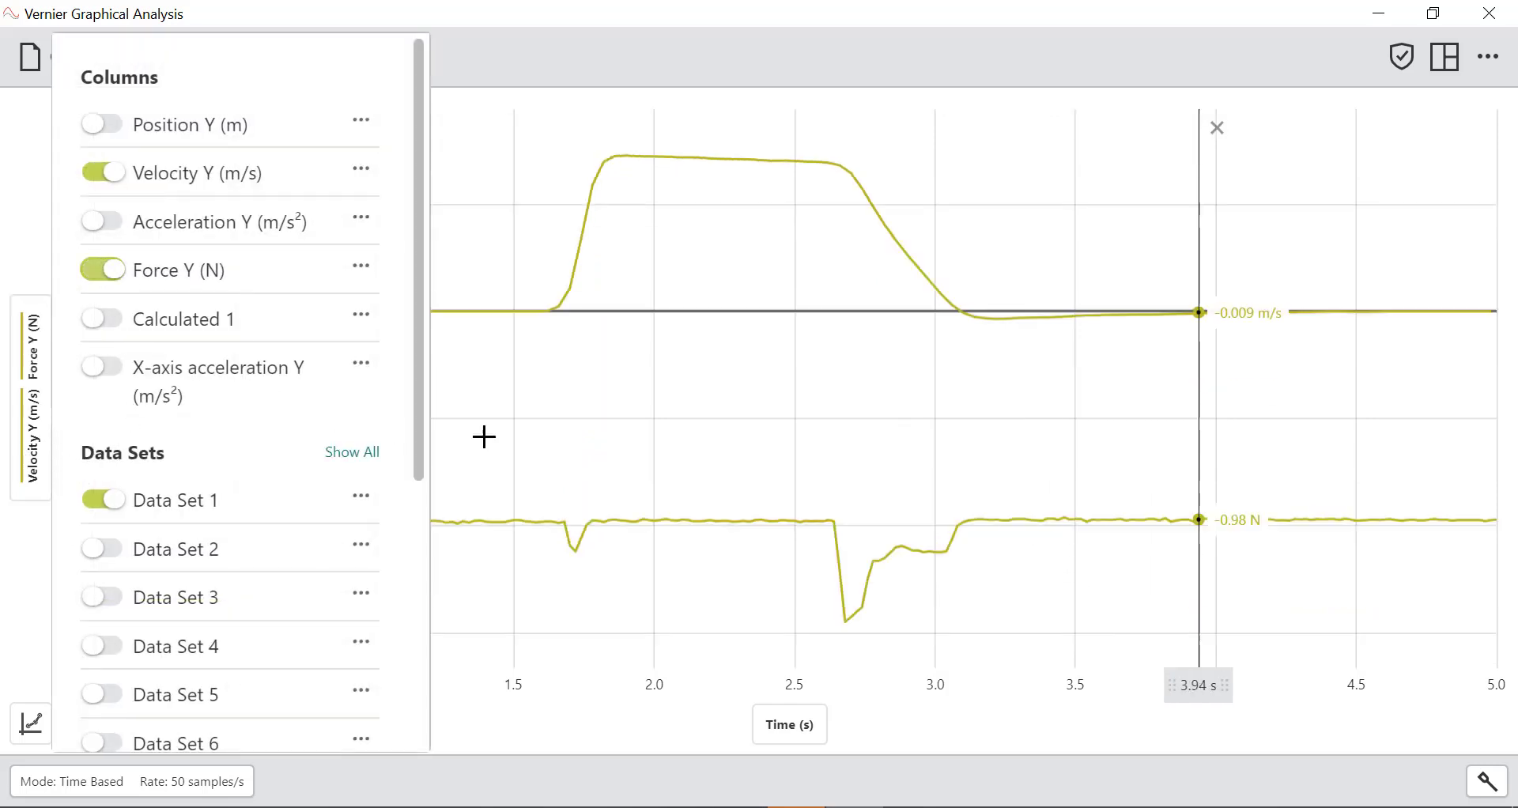
click(766, 402)
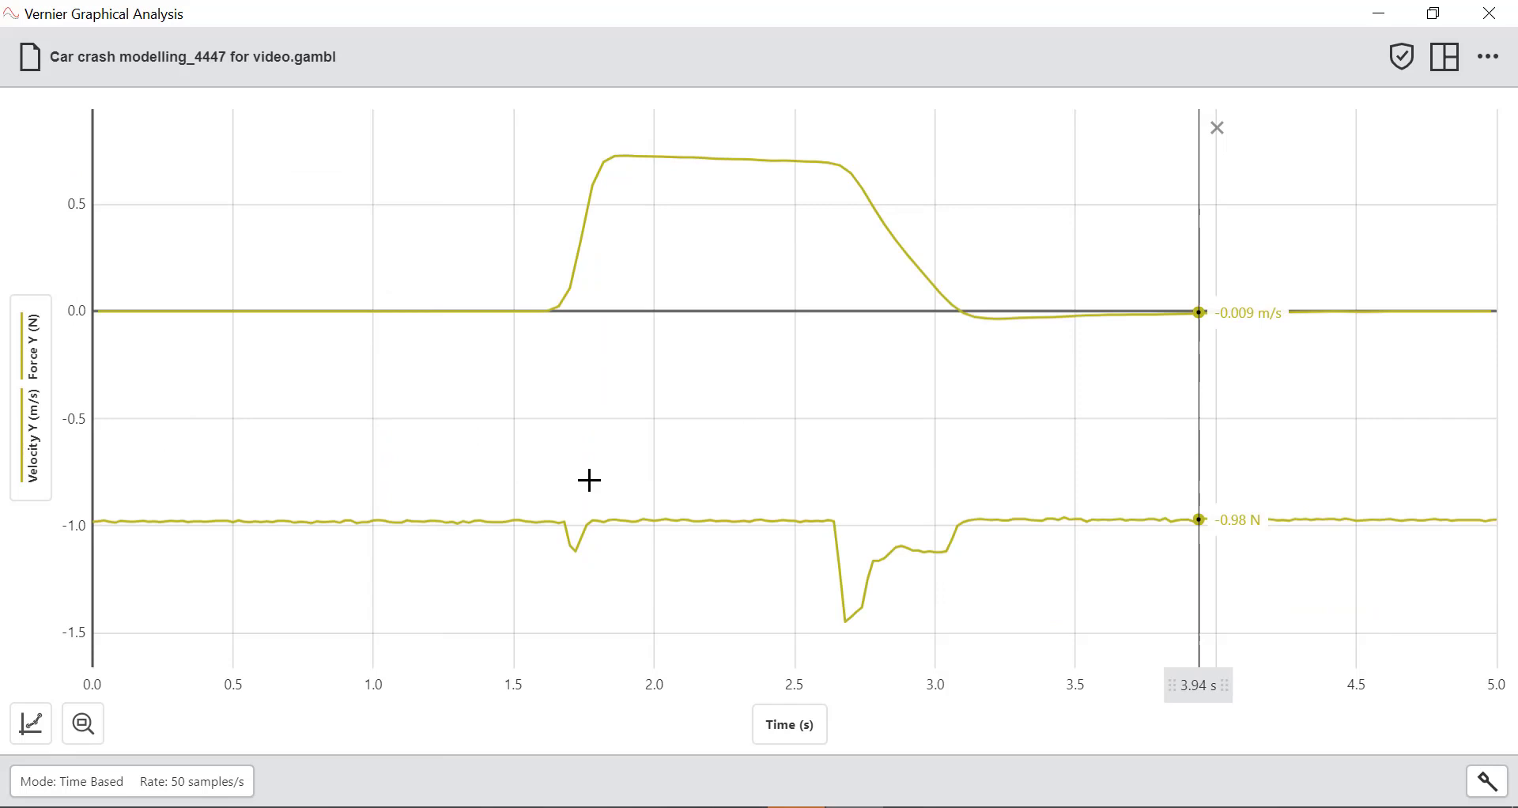
click(362, 522)
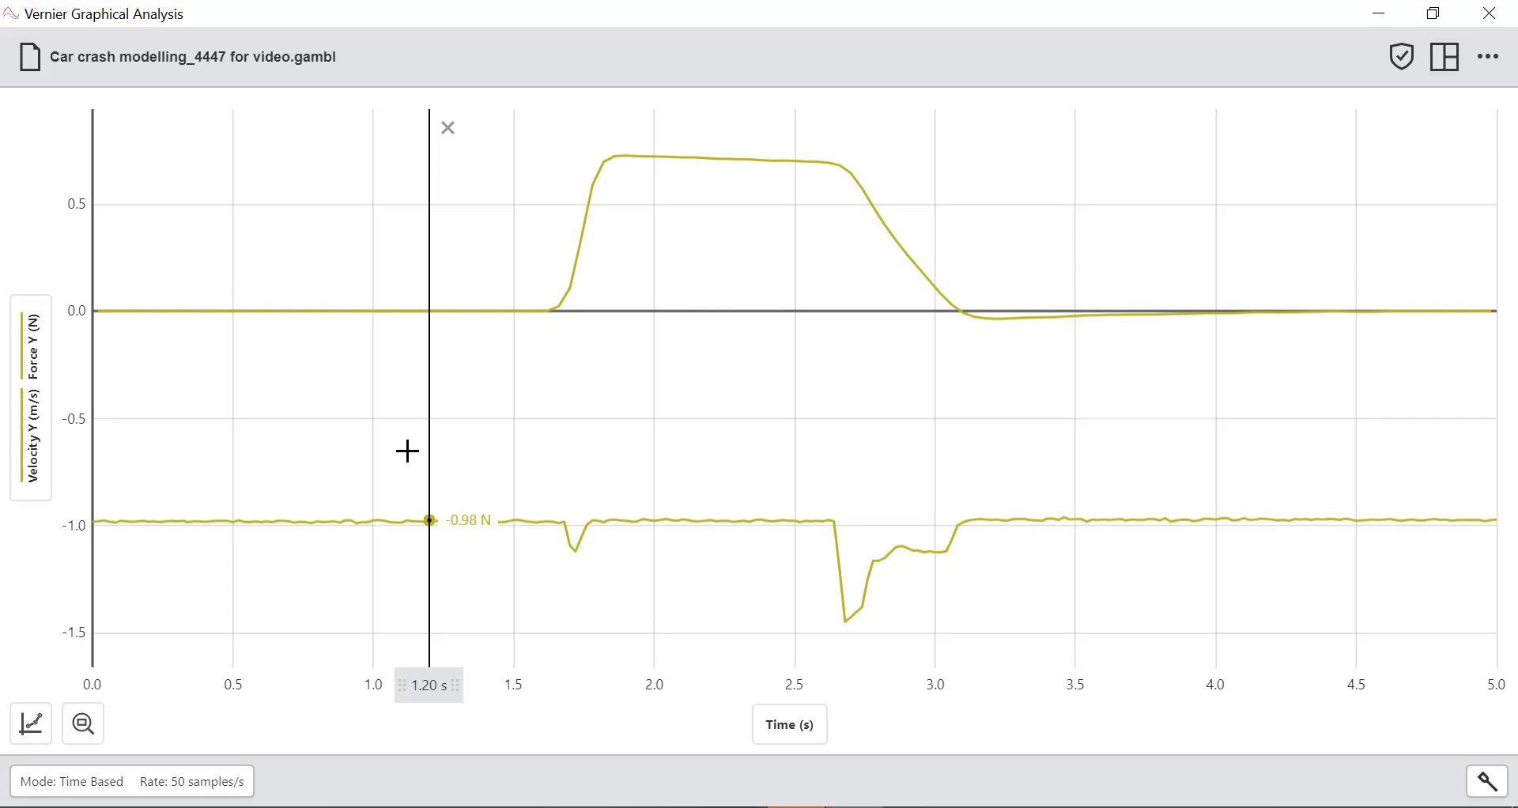
Start a new calculated column from Force Y and name it "Force zeroed"
click(30, 431)
click(361, 270)
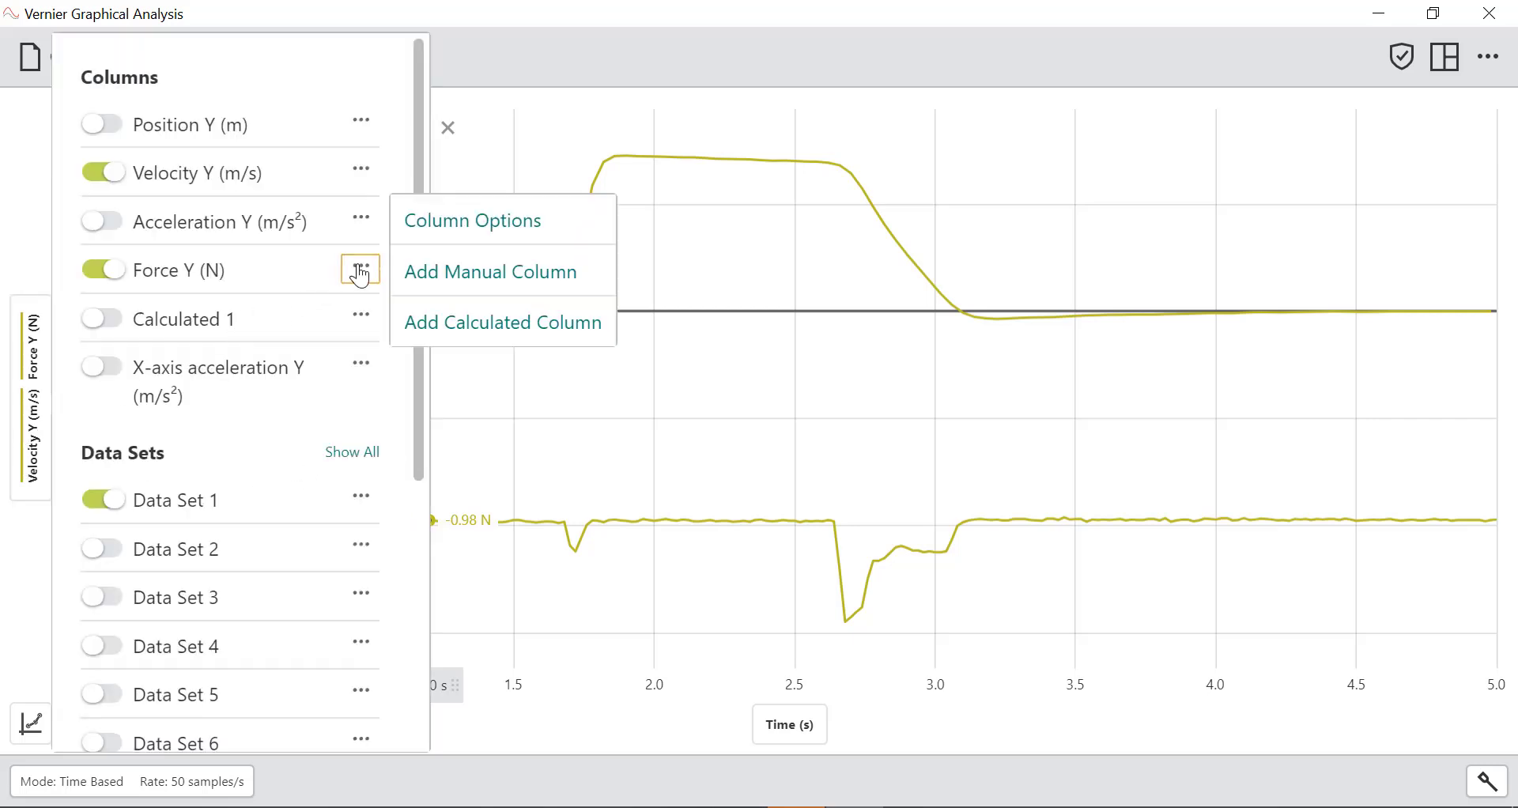
click(509, 325)
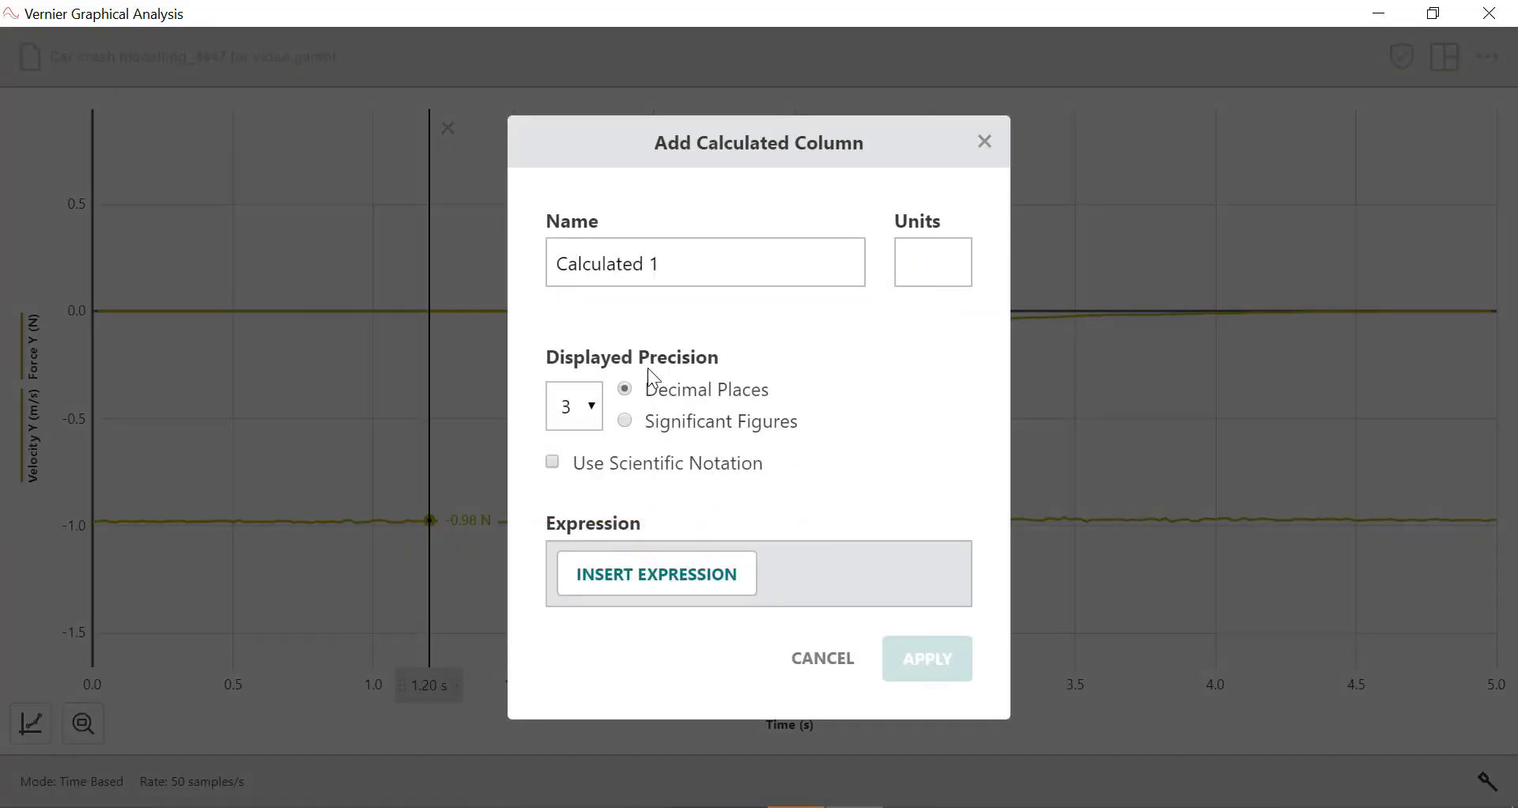
click(729, 259)
text(Fr)
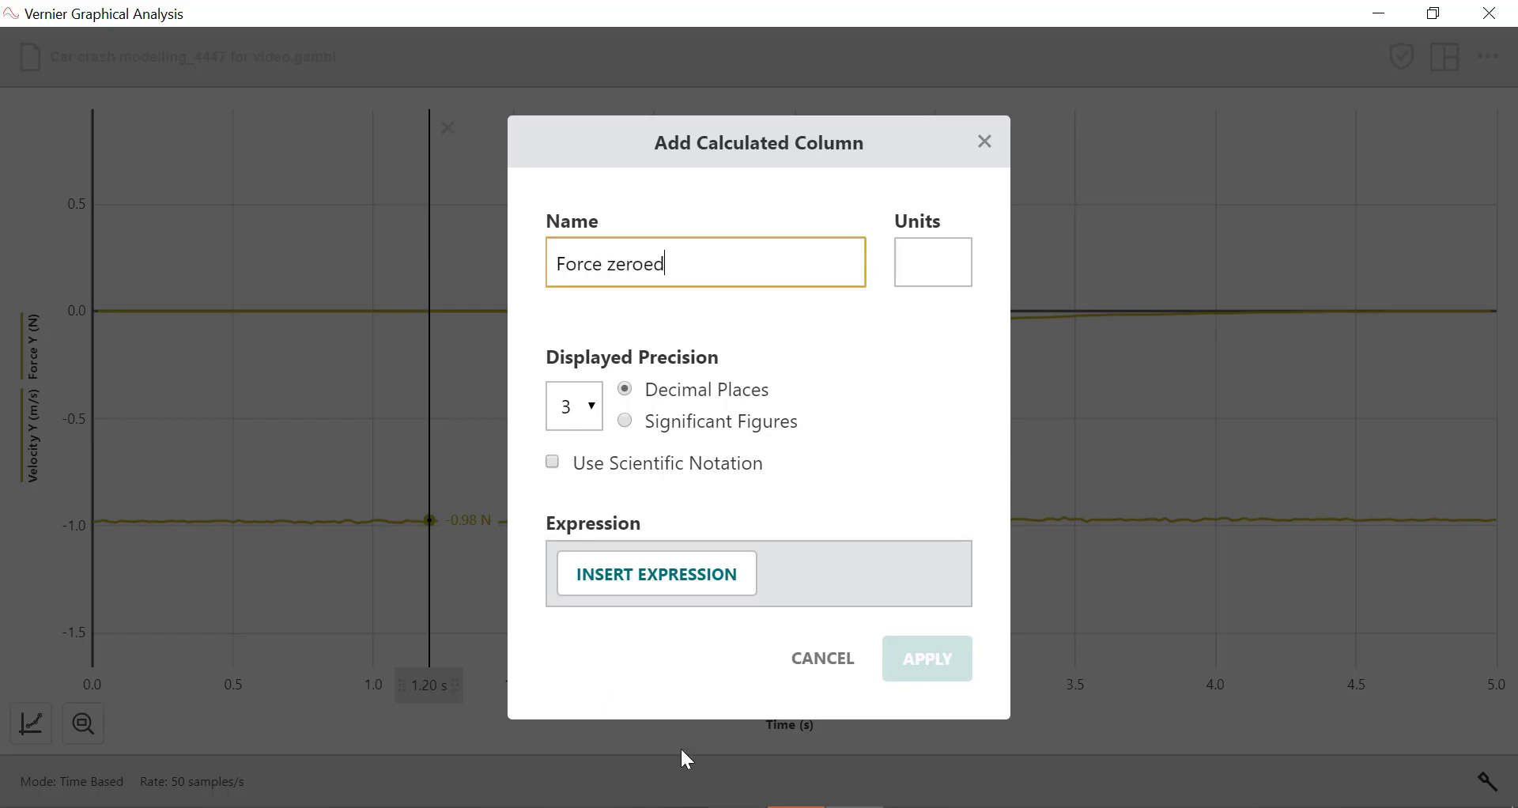
Define Force zeroed with the X+A expression, using Force Y and parameter A of 1, and check its baseline at 1.38 s
click(681, 586)
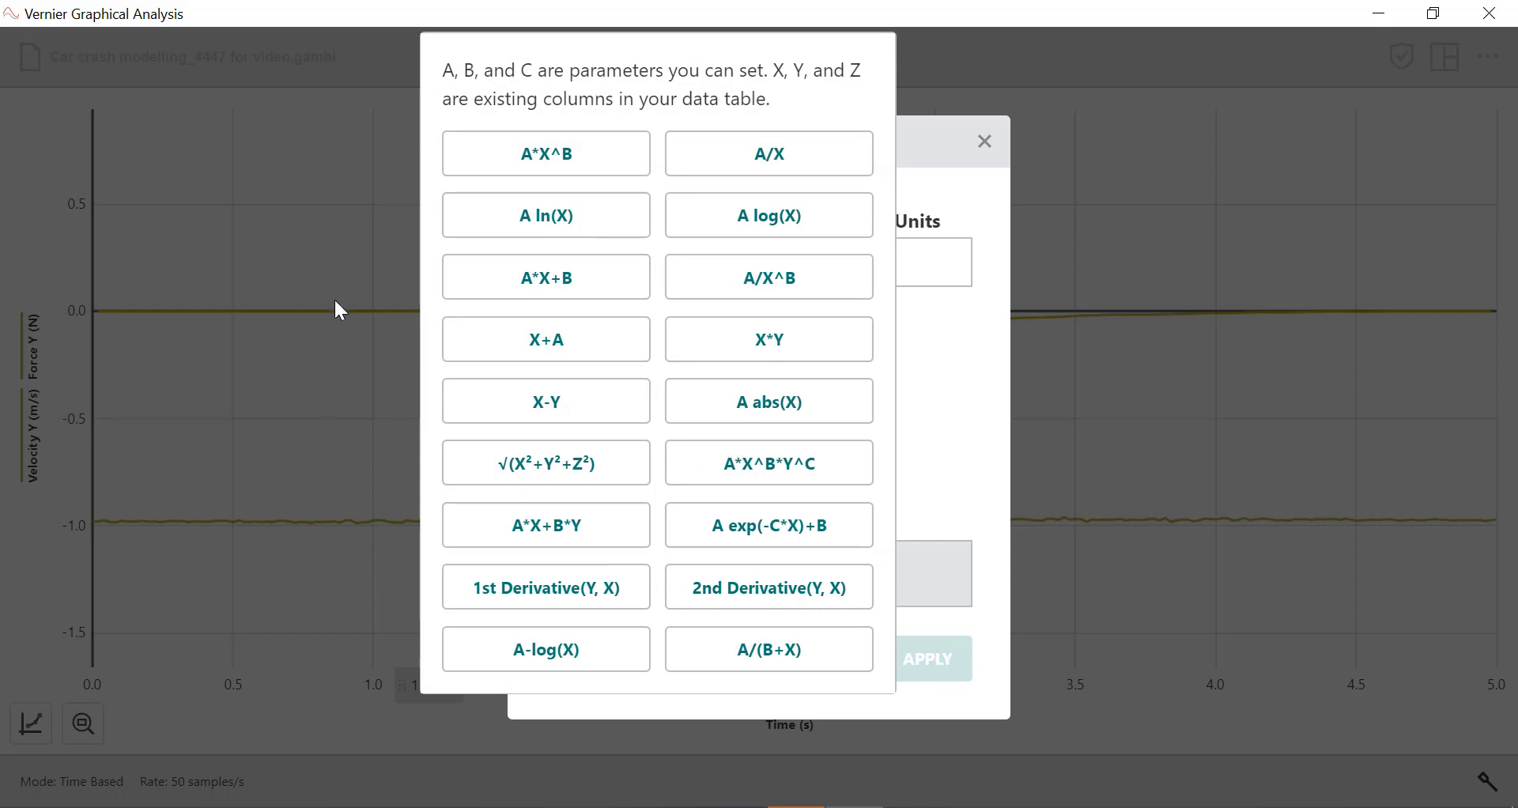
click(561, 349)
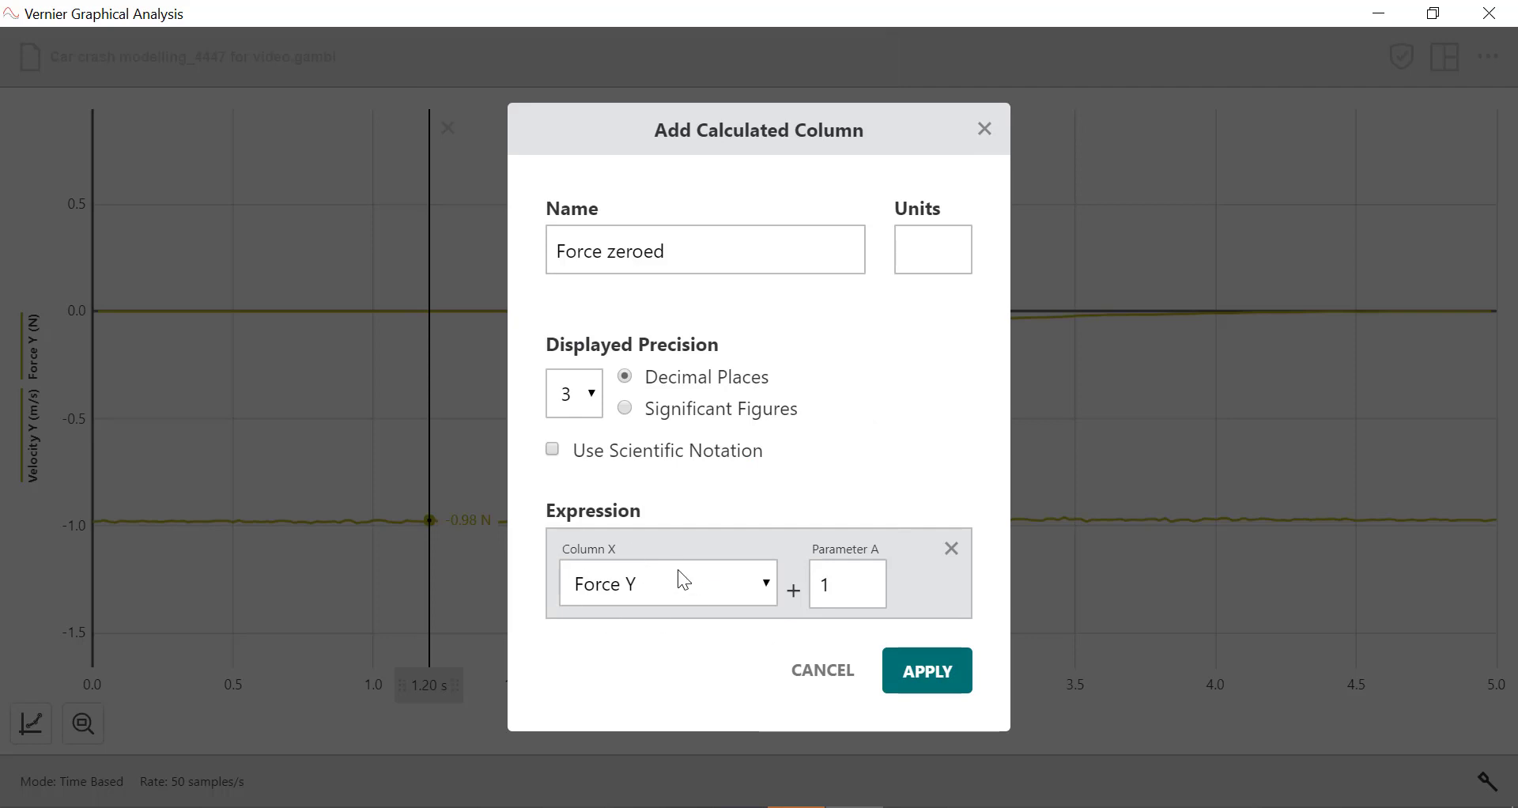
click(677, 572)
click(706, 469)
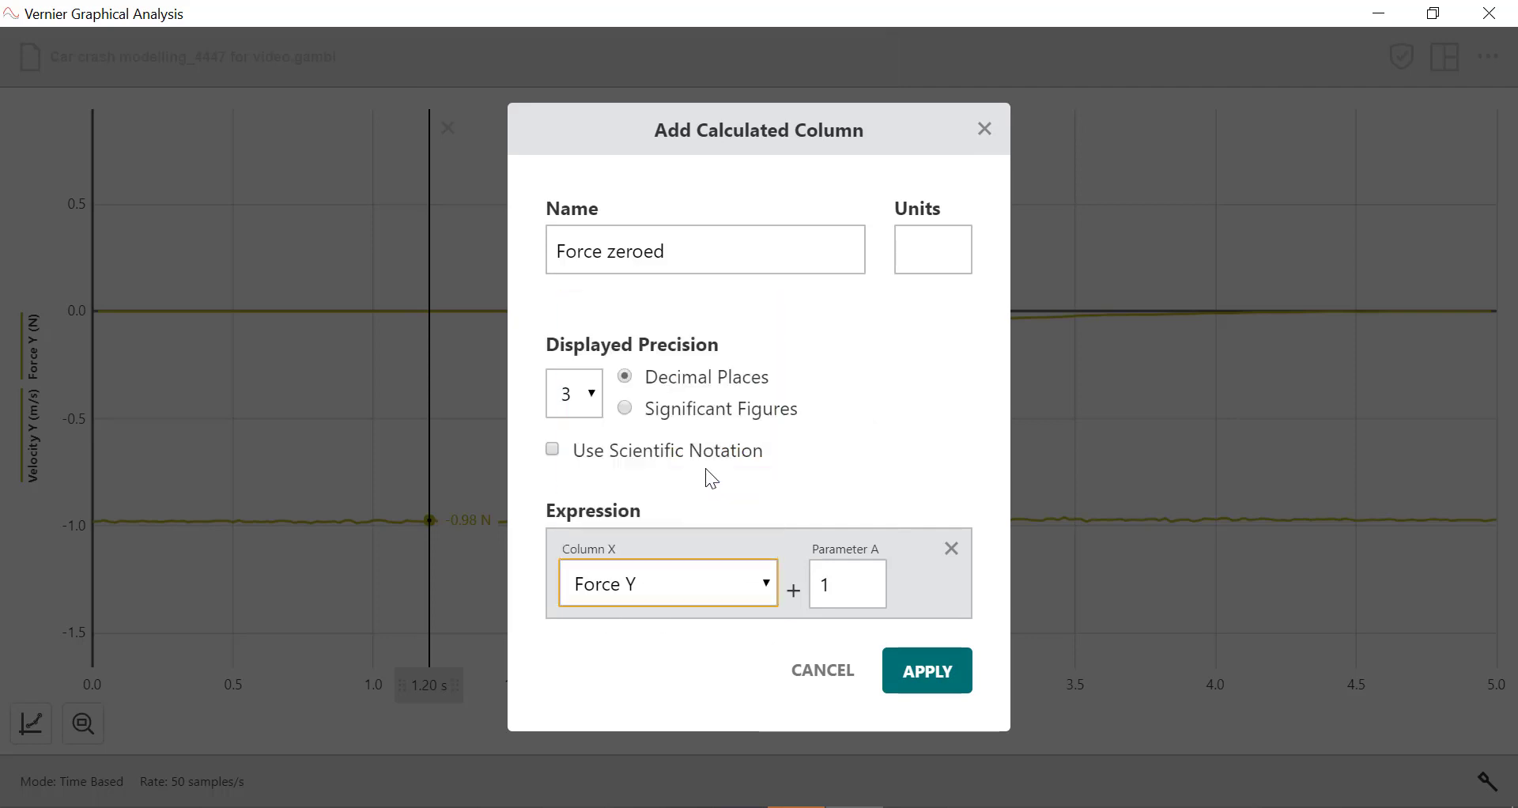
click(844, 587)
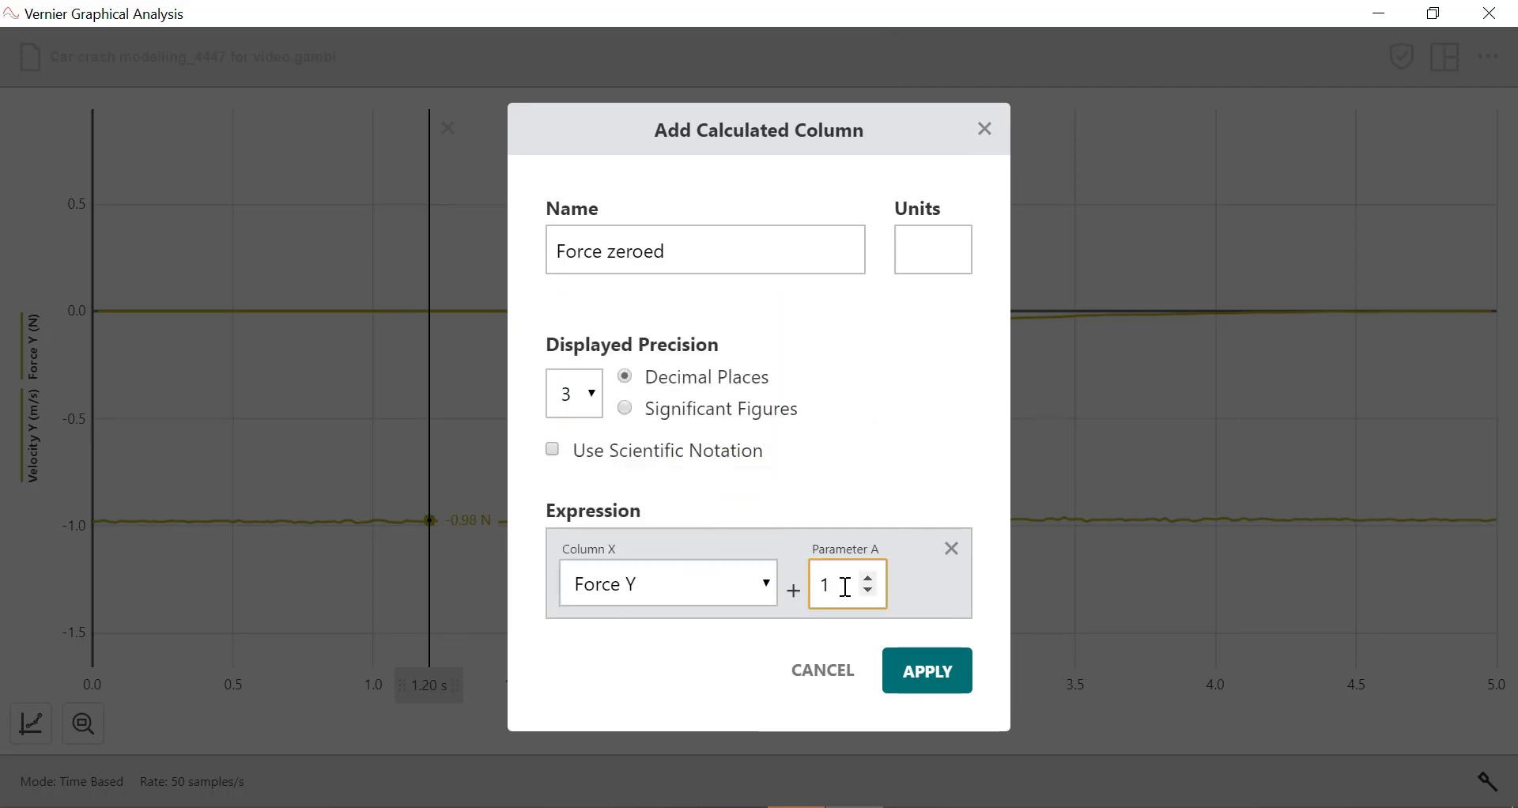
click(932, 672)
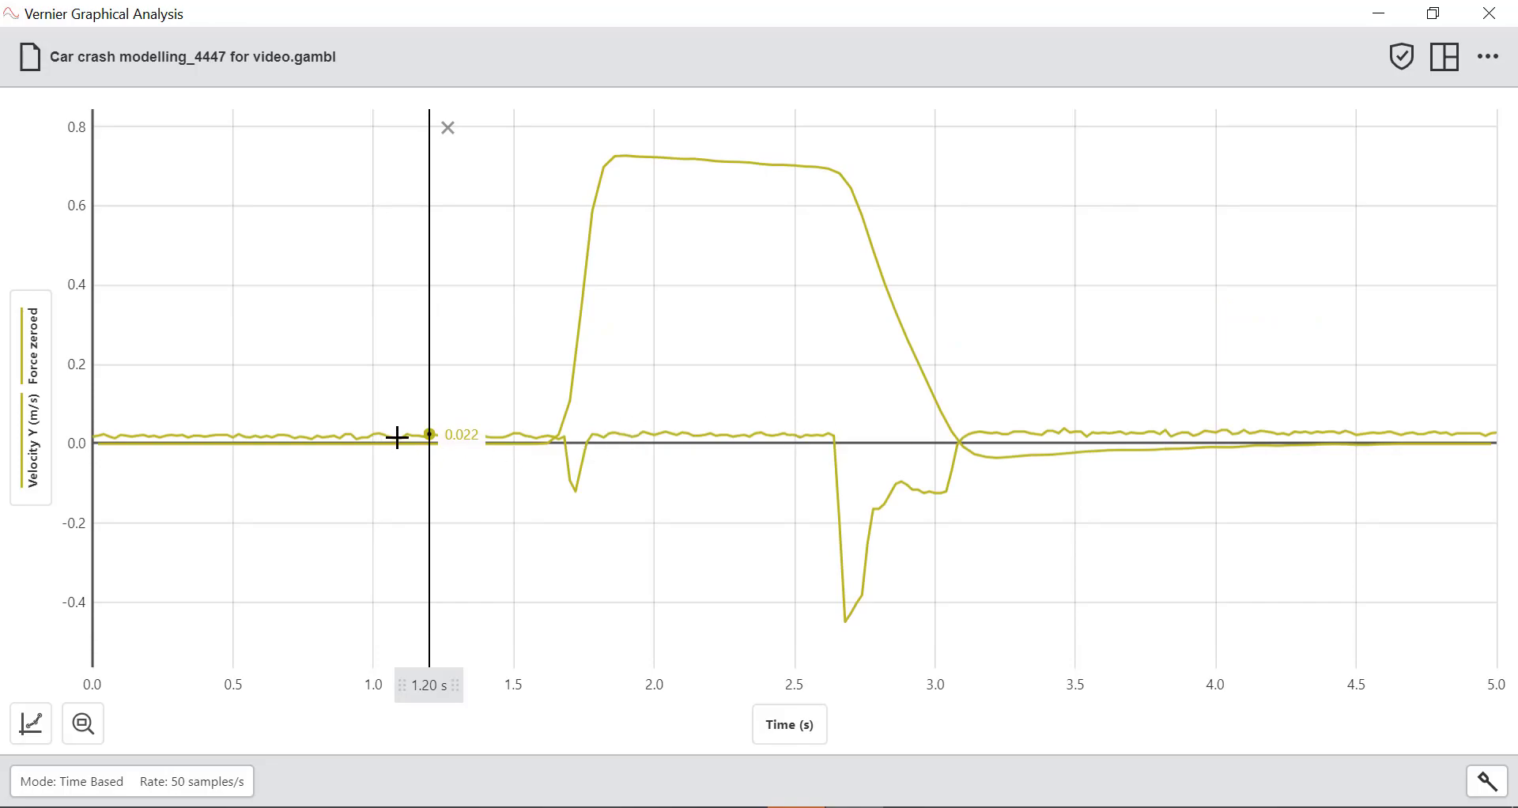
click(480, 437)
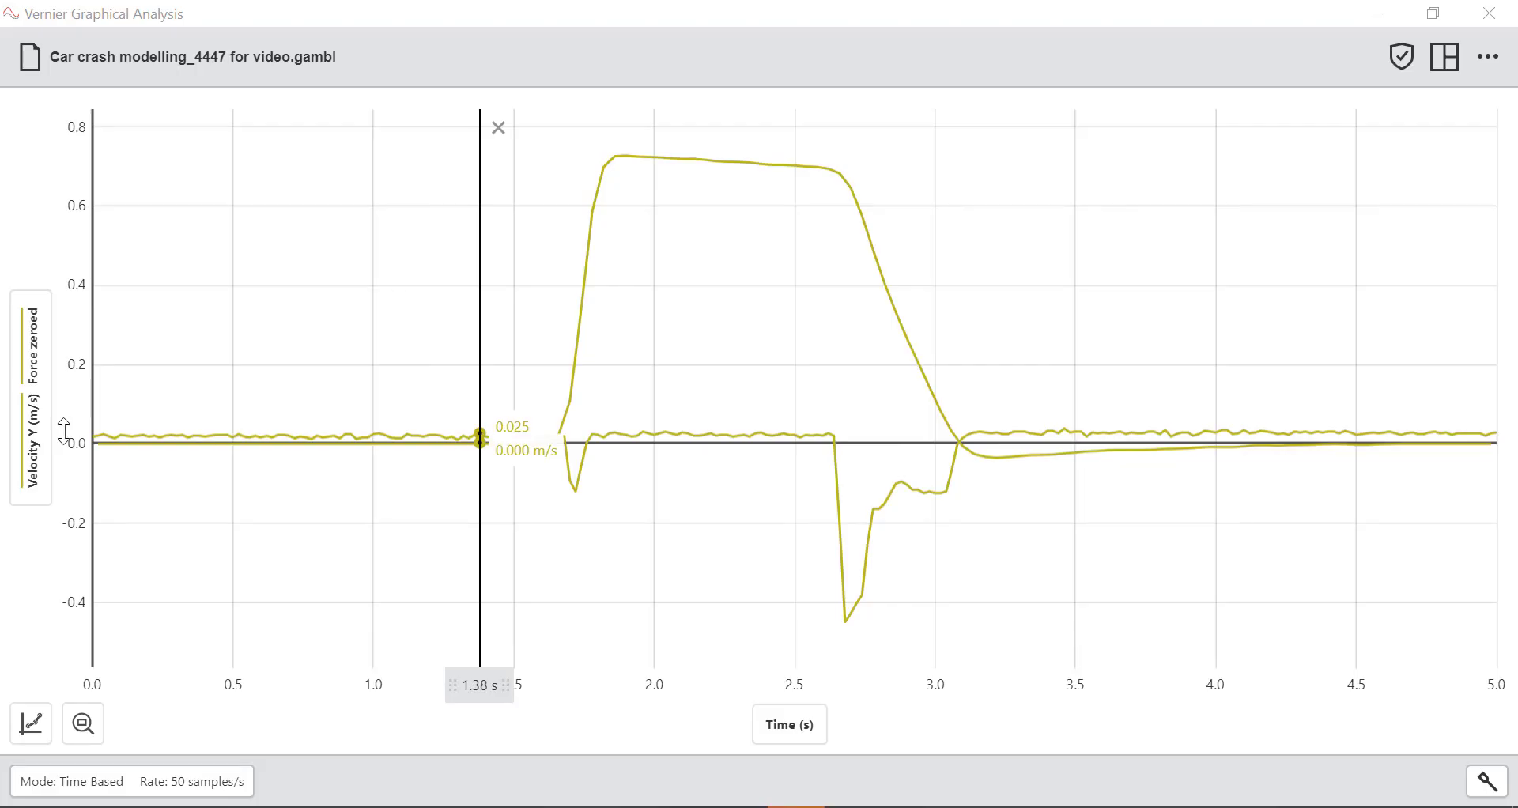
Change parameter A in the Force zeroed column's expression to 0.98 and apply it
click(30, 451)
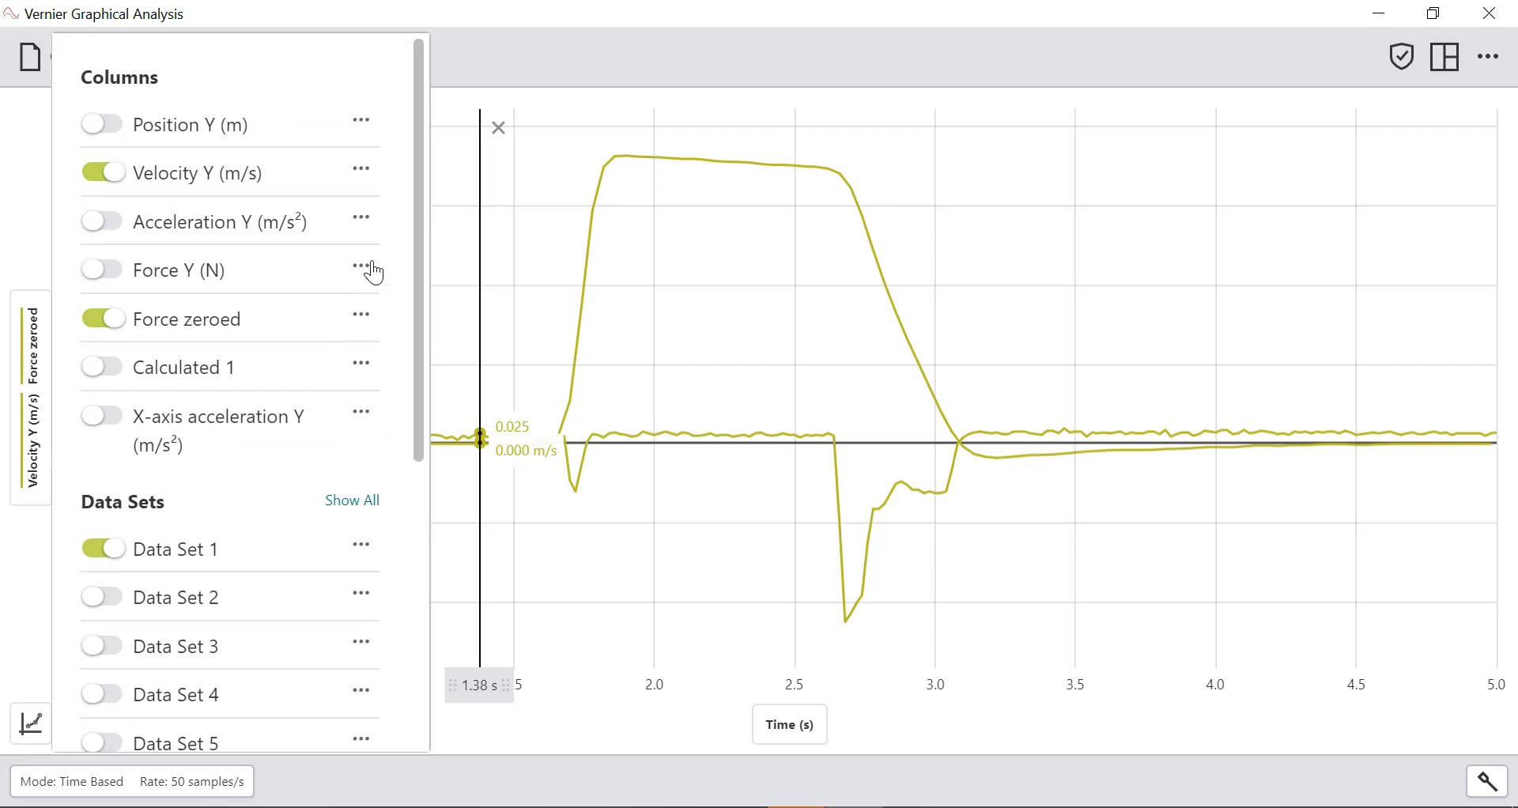
click(359, 318)
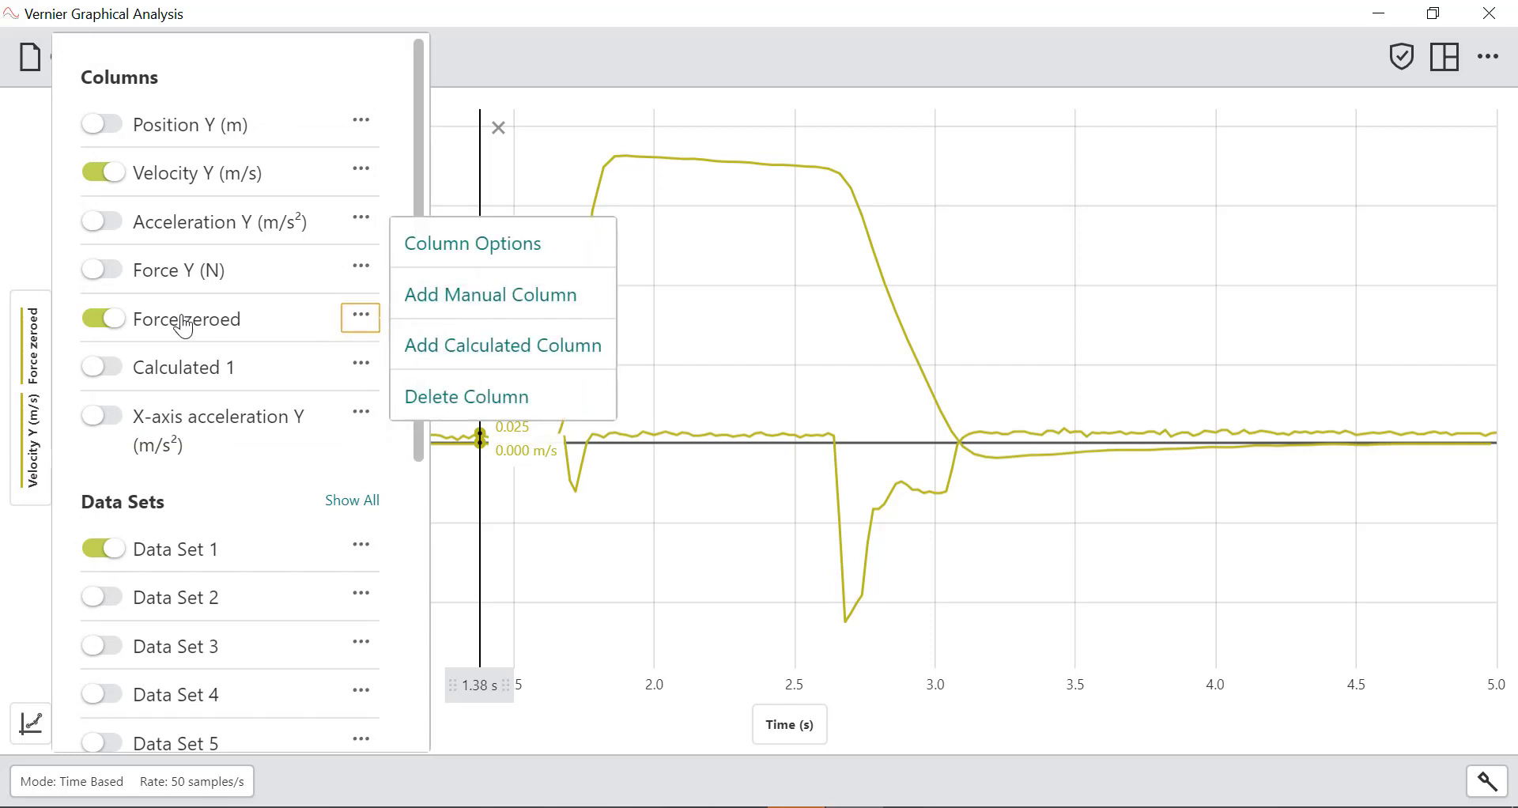
click(529, 245)
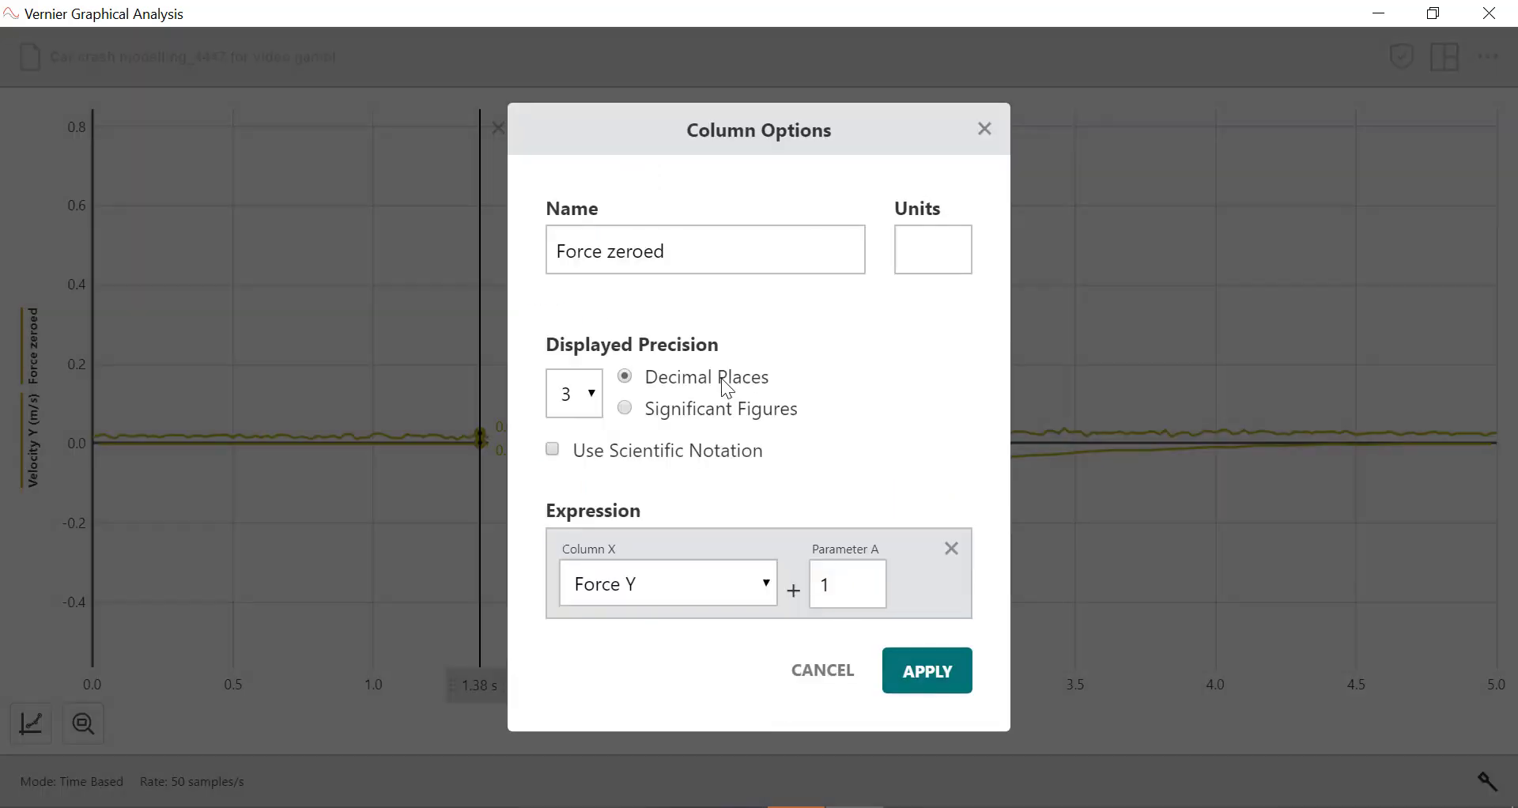
click(838, 585)
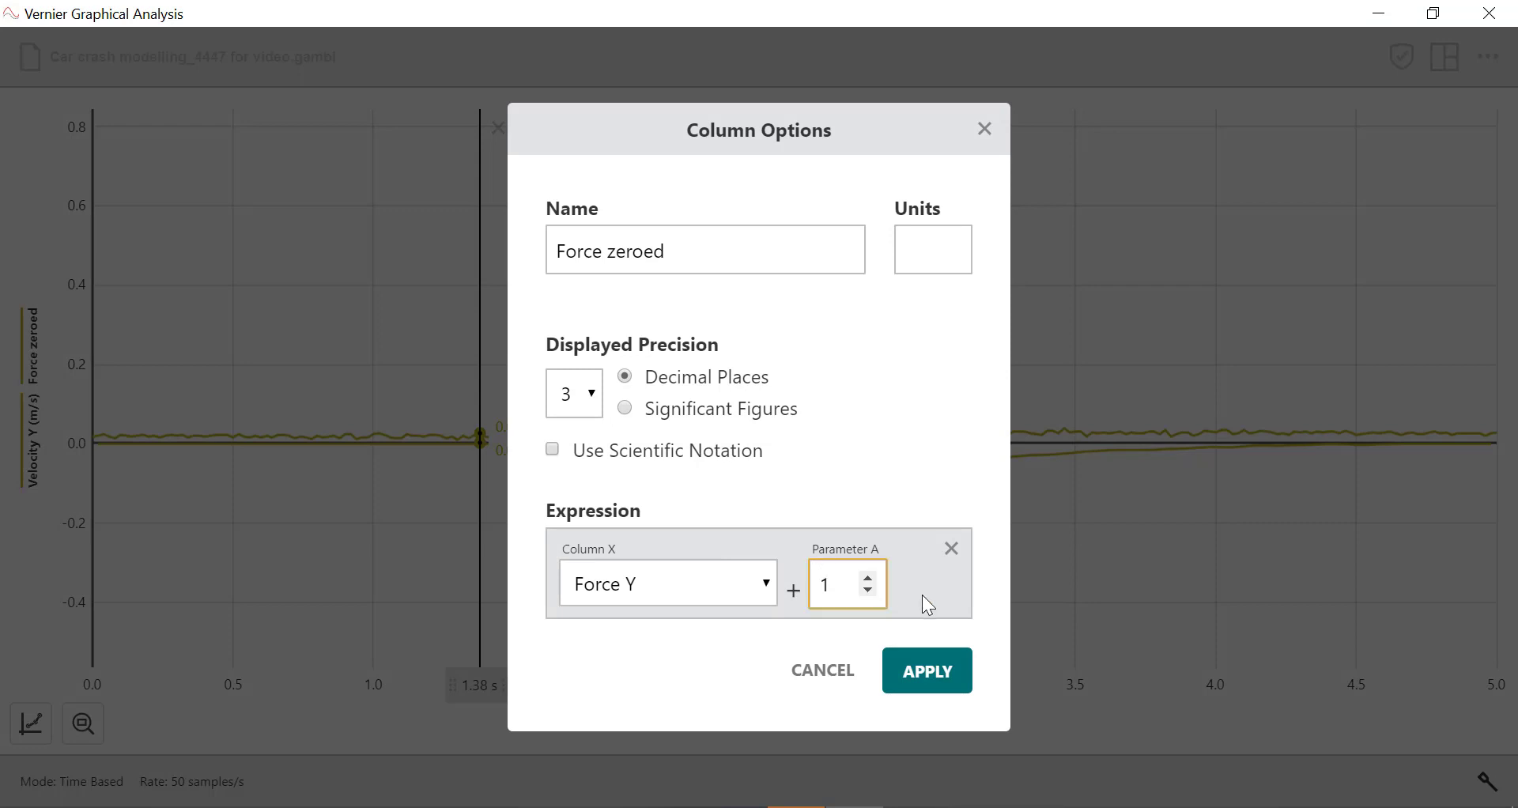
key(Delete)
text(0.99)
key(BackSpace)
text(8)
click(929, 673)
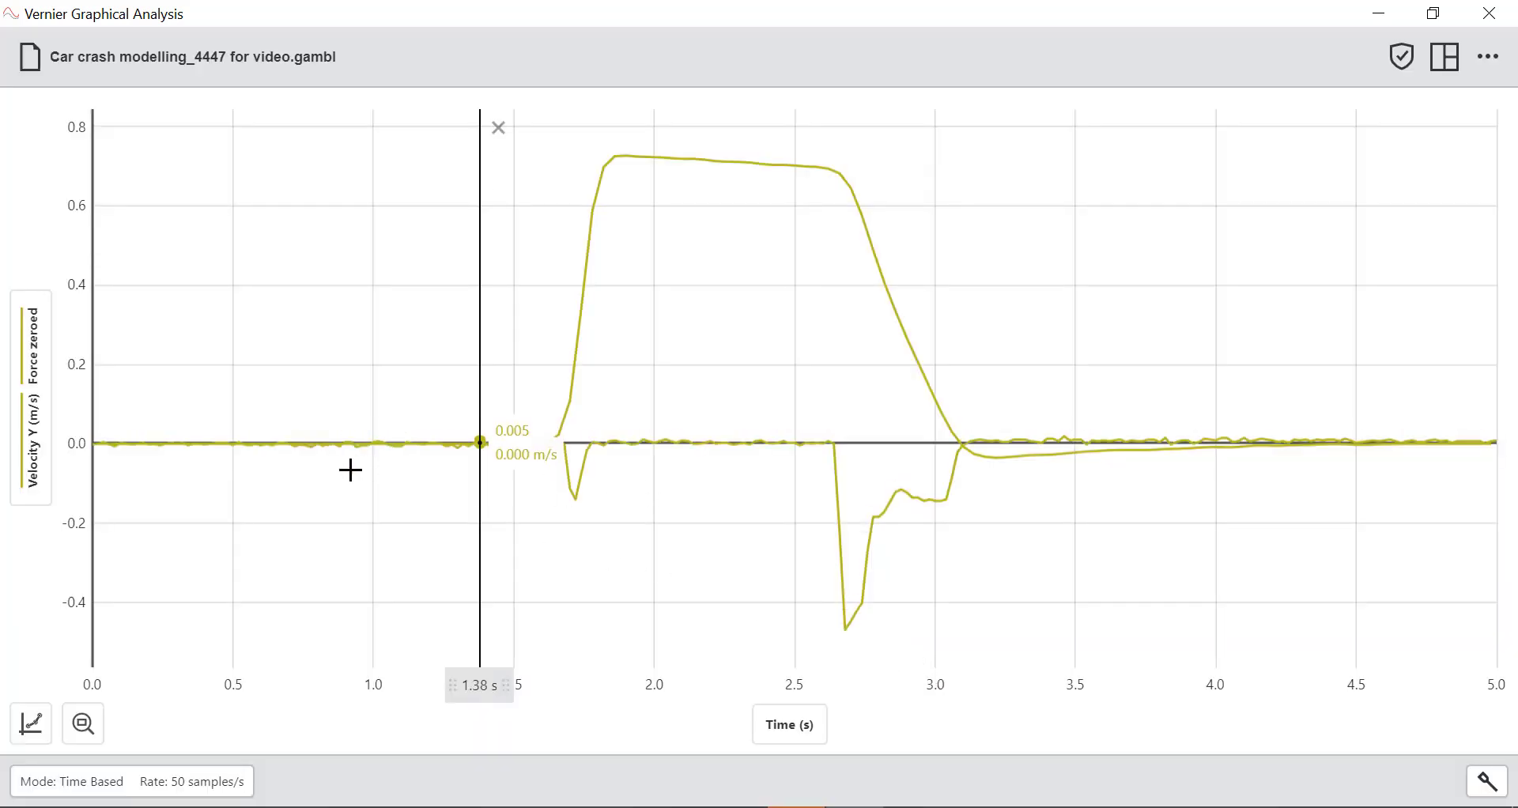
Hide Velocity Y (m/s) so that only Force zeroed is plotted against time
click(47, 419)
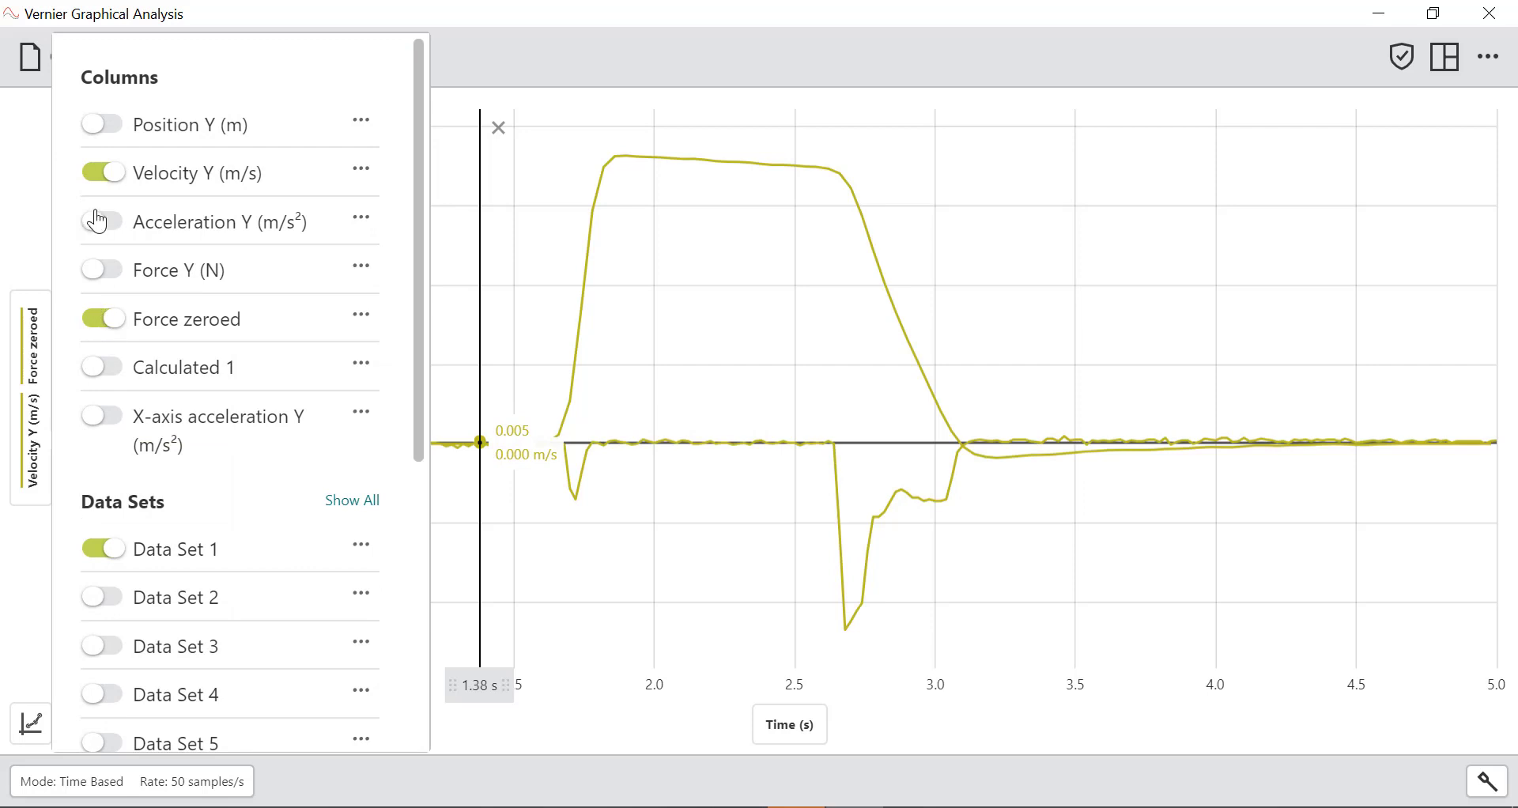
click(105, 174)
click(677, 411)
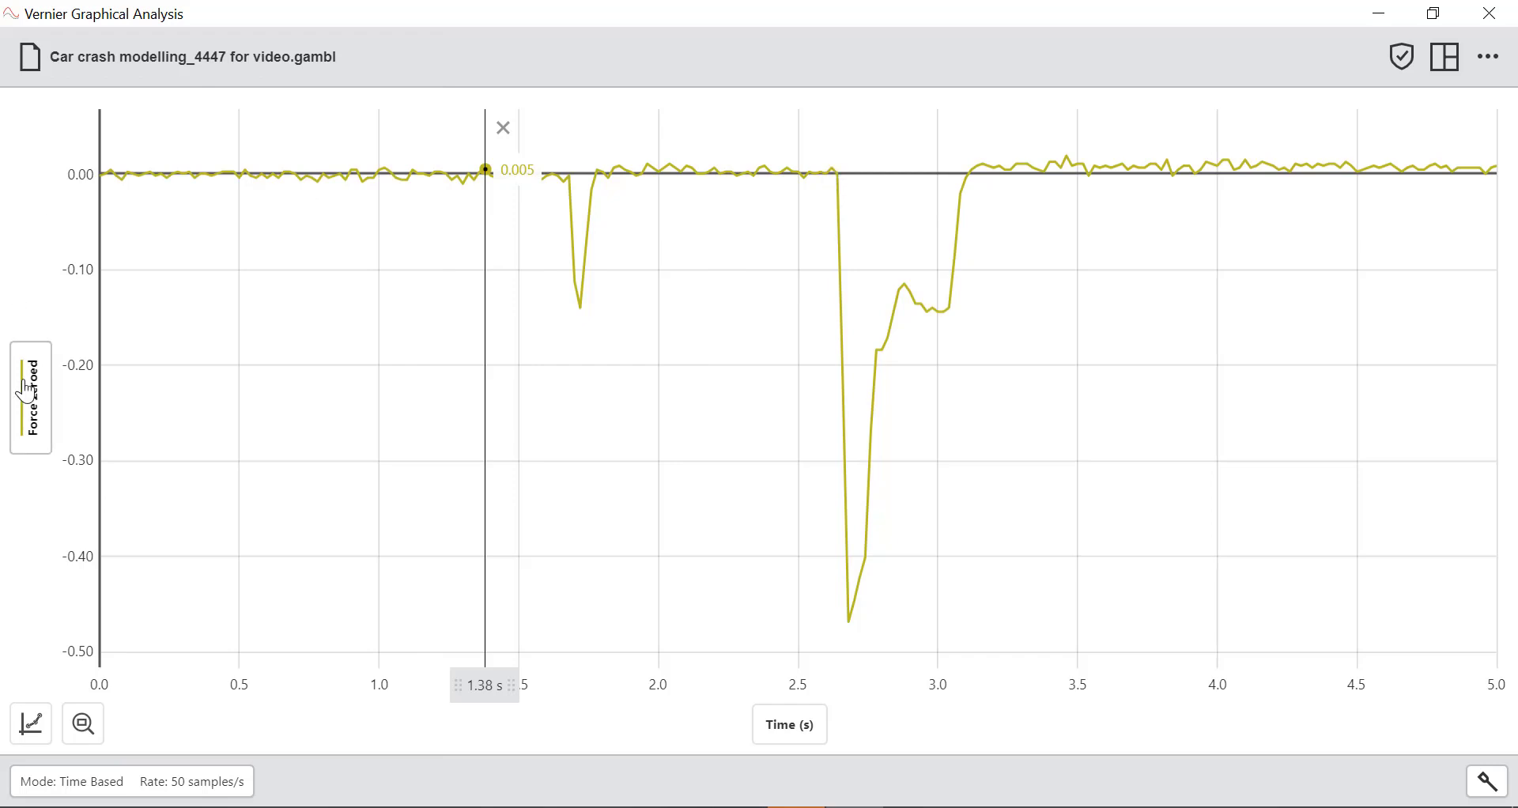
Select the impact region of the Force zeroed curve from 2.62 to 3.12 s and view its integral
drag(834, 167, 972, 486)
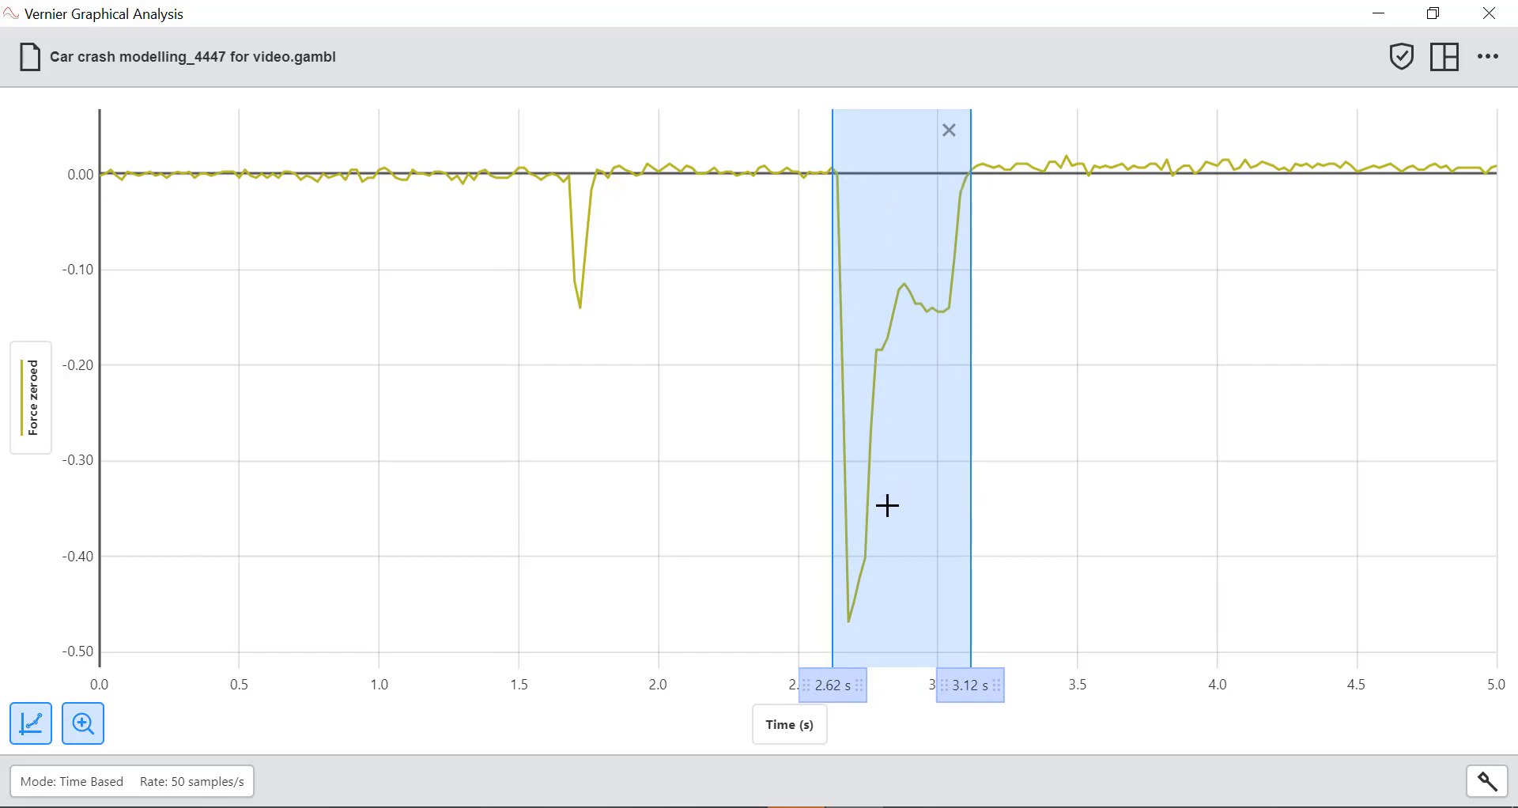
click(30, 721)
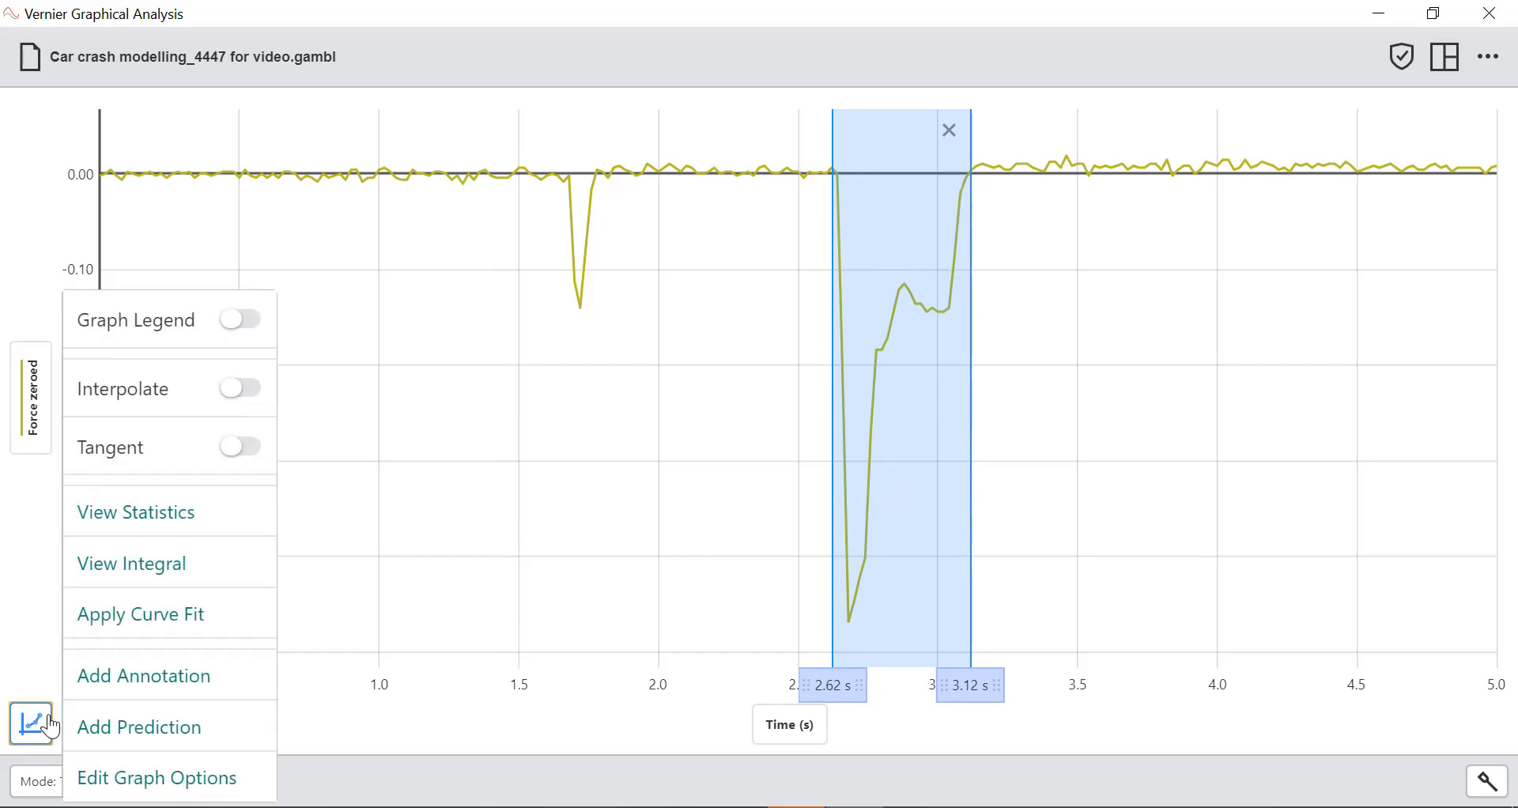
click(155, 584)
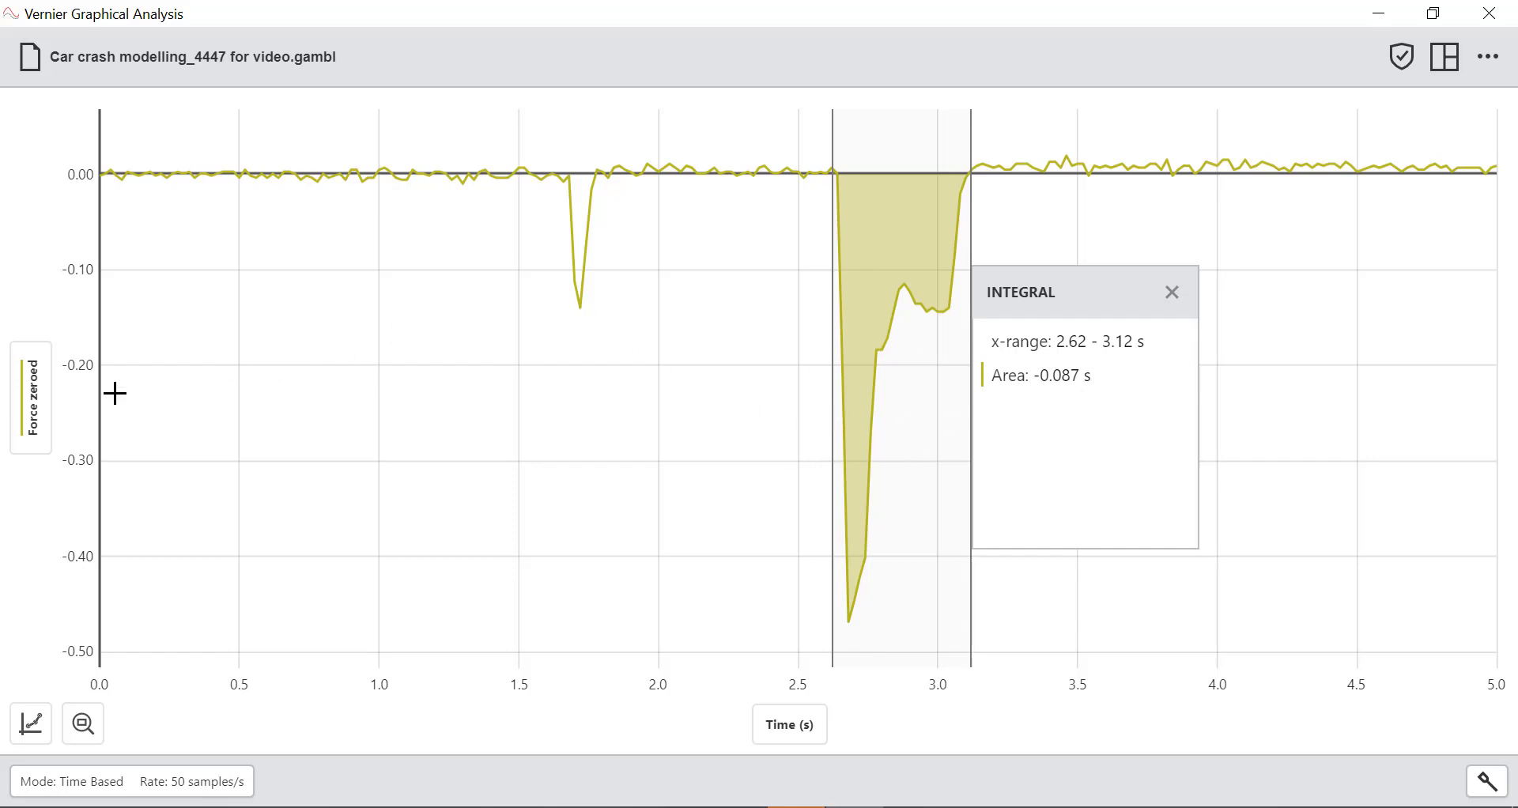
Plot Velocity Y (m/s) in place of Force zeroed and dismiss the integral
click(31, 387)
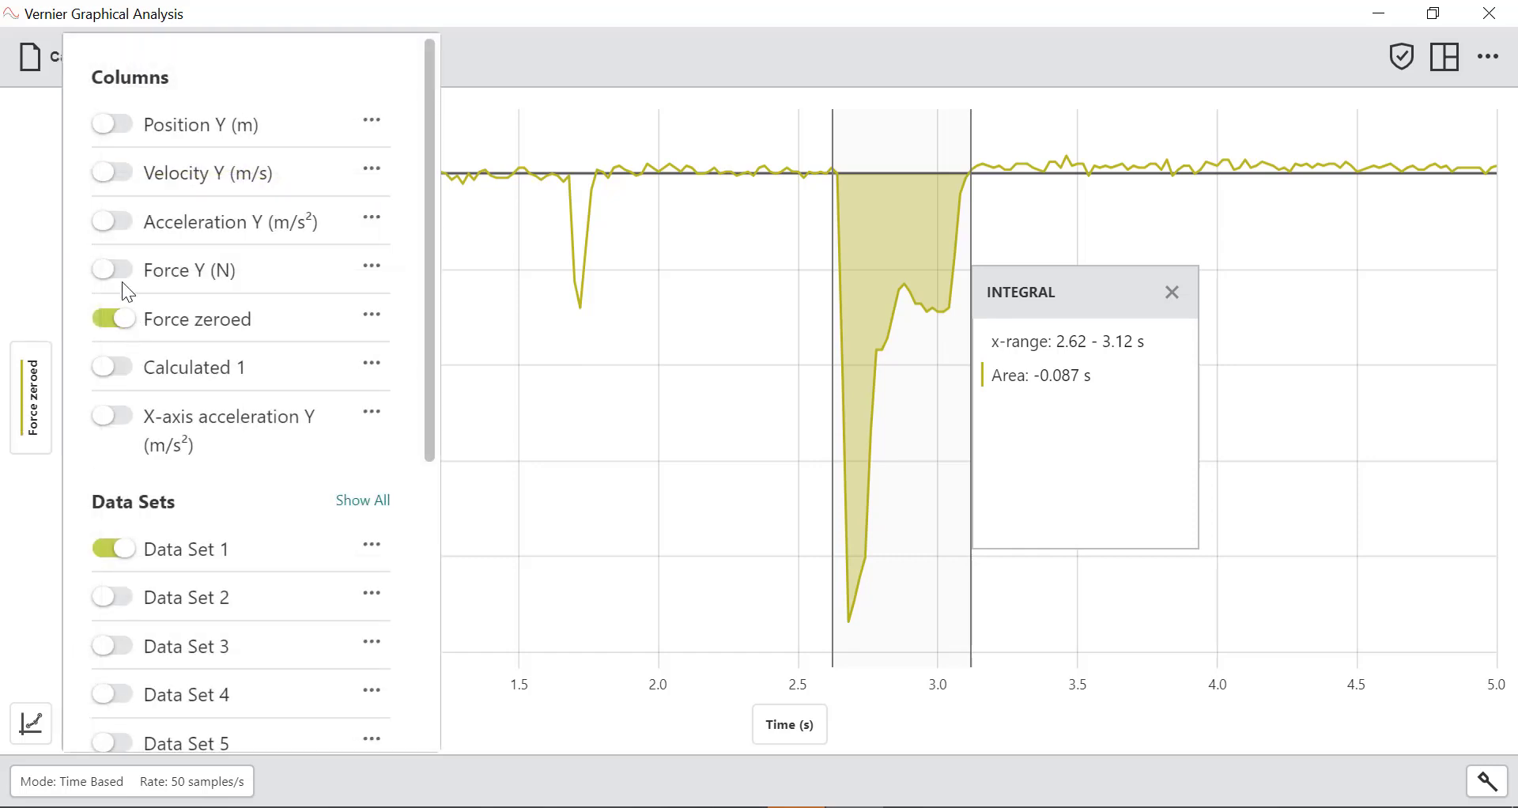
click(113, 172)
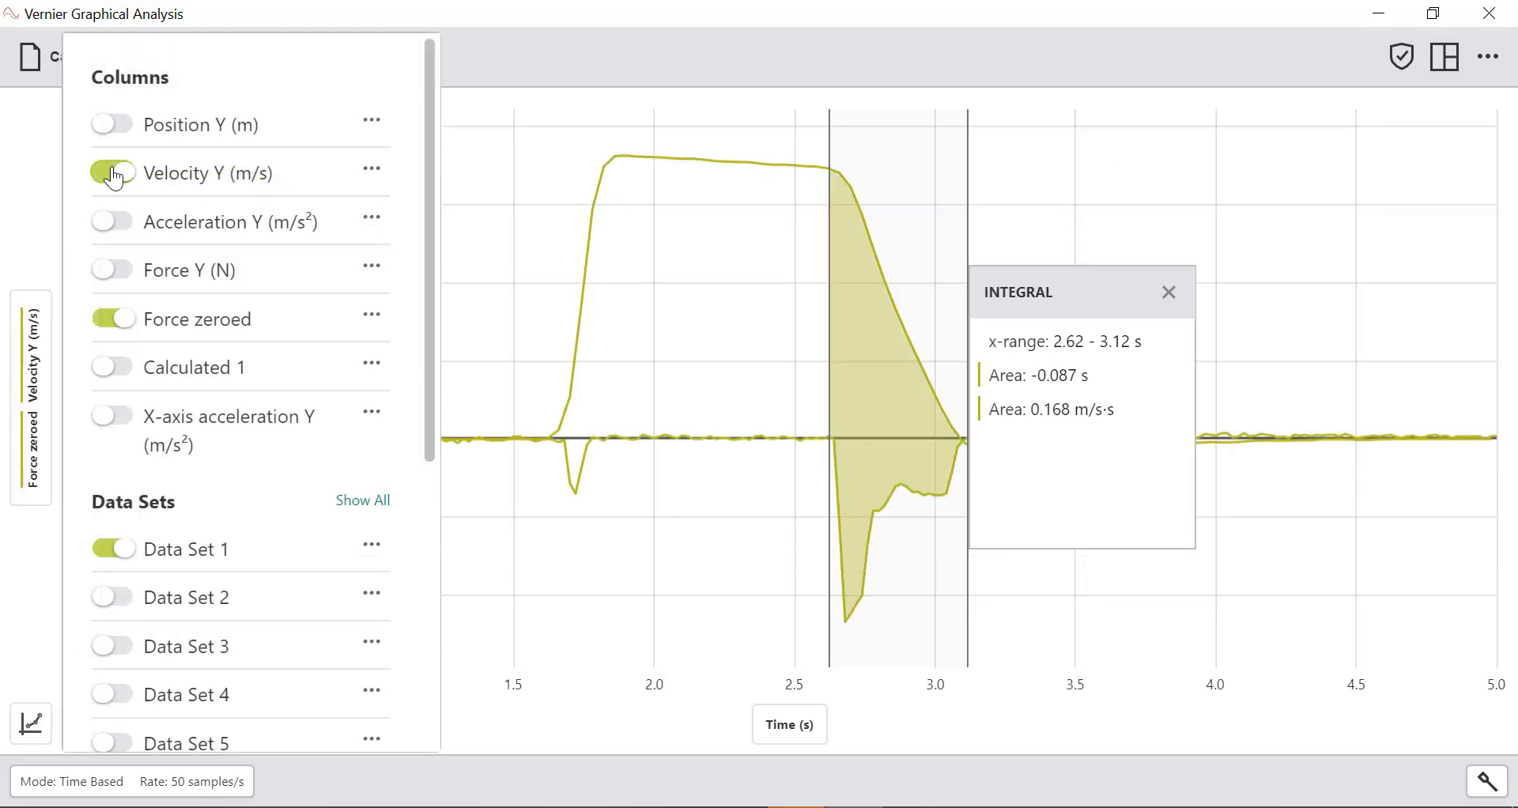
click(113, 319)
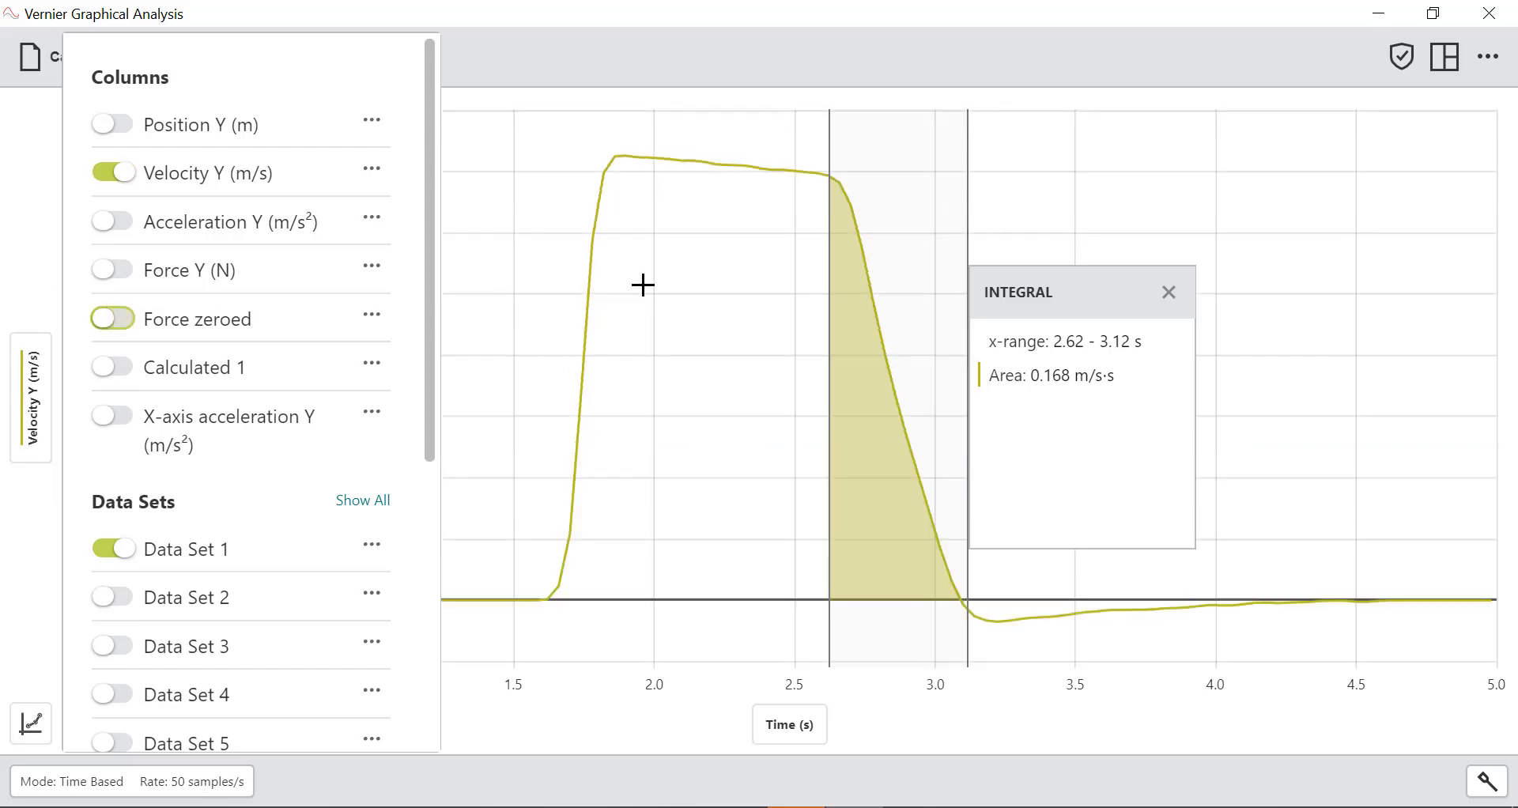
click(1168, 291)
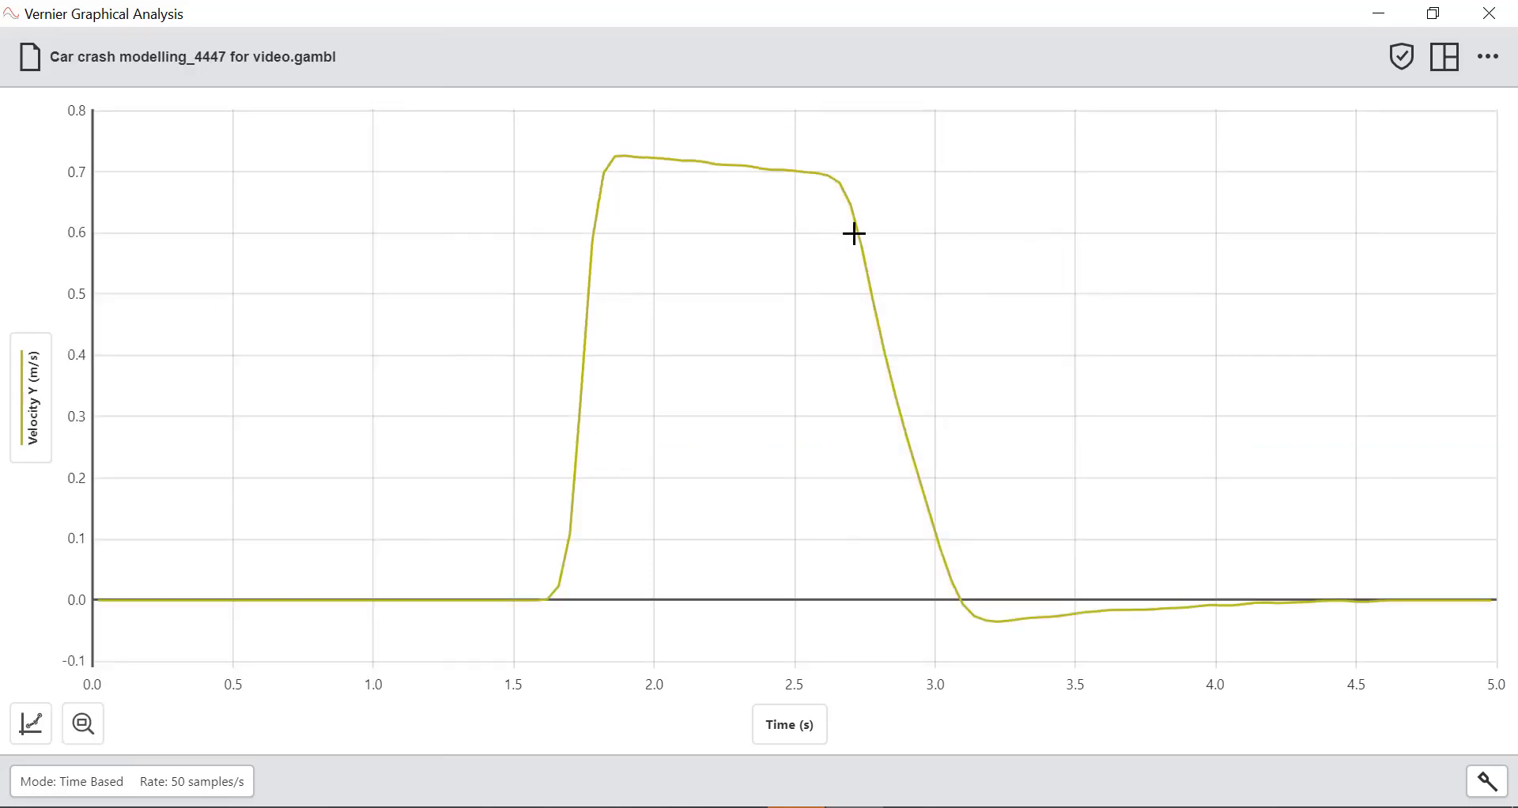
View the statistics for the velocity drop between 2.58 and 3.34 s, and close them after reading the velocity change
click(817, 180)
drag(819, 218, 1030, 628)
click(31, 724)
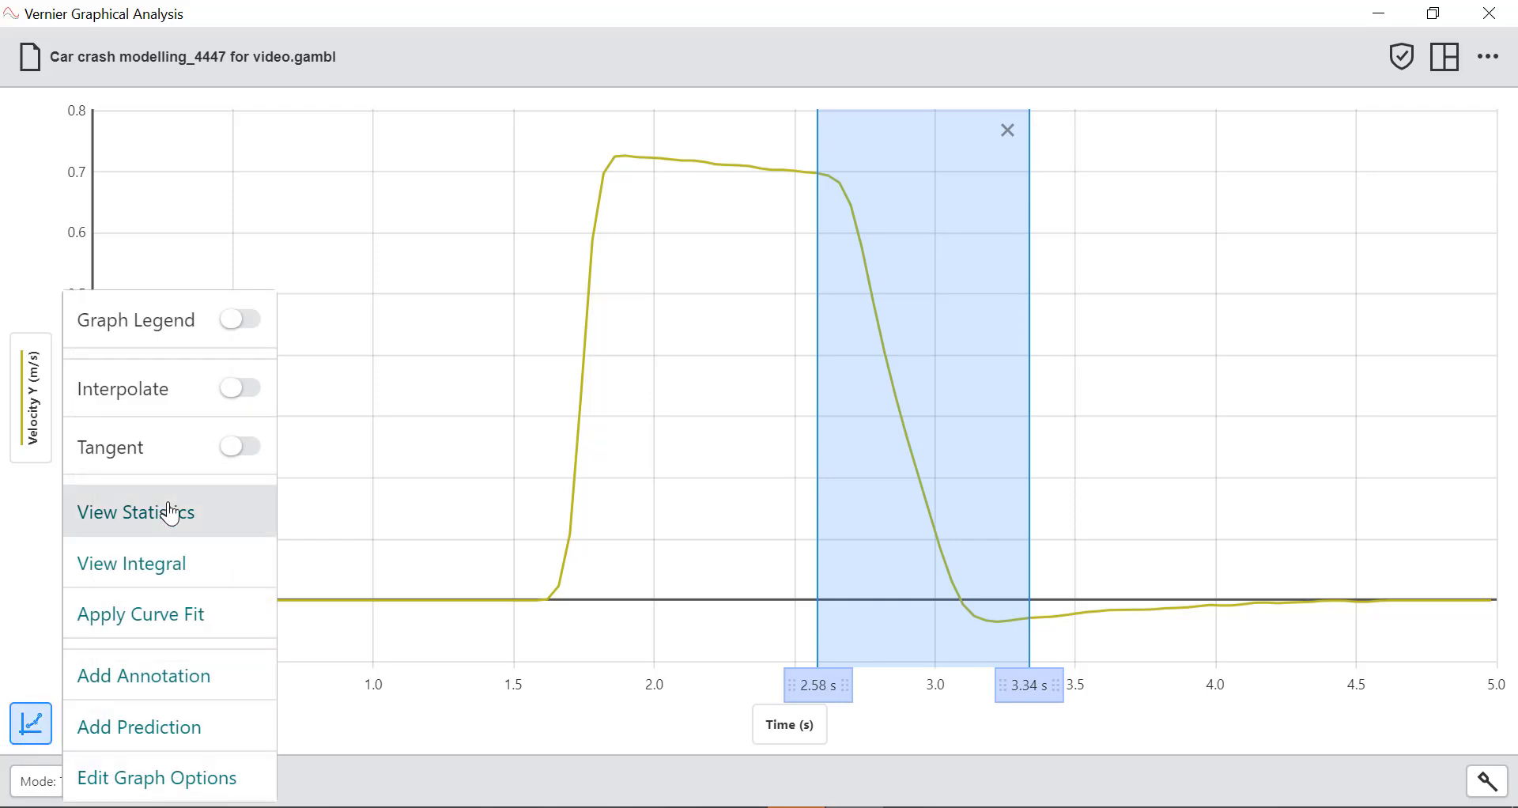
click(253, 509)
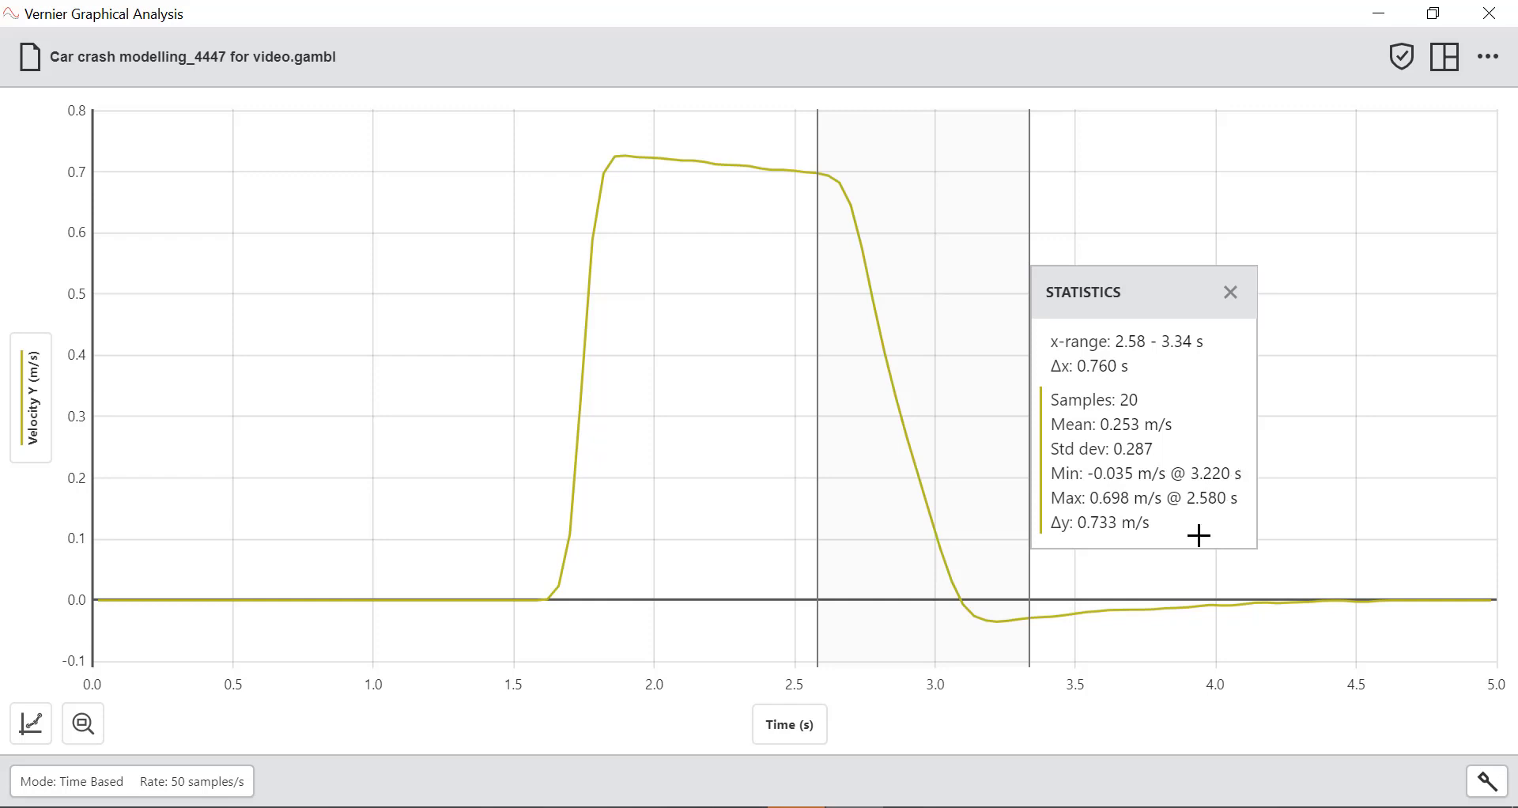
click(1233, 302)
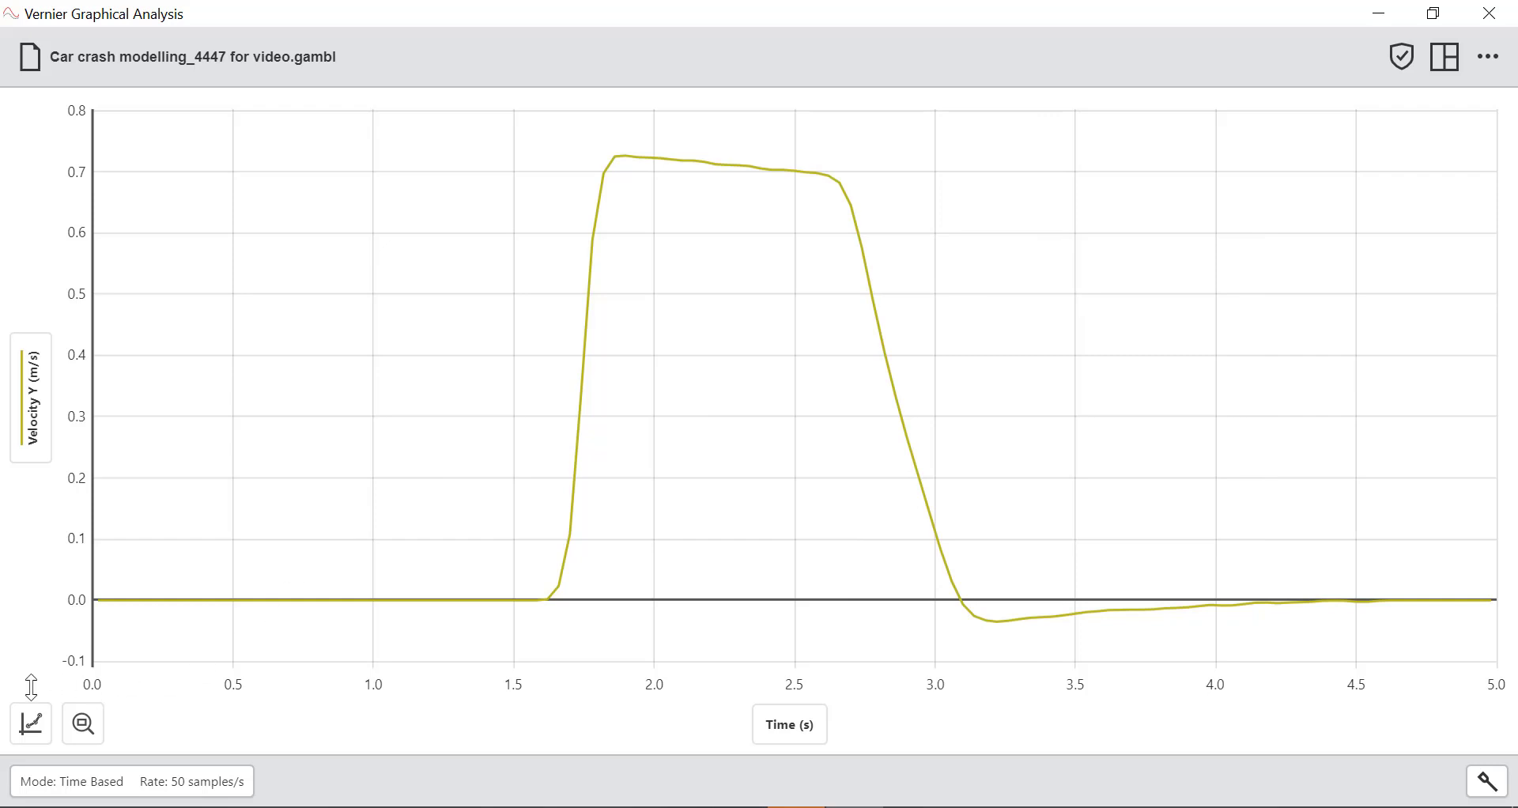
Switch the graph from Velocity Y (m/s) back to Force zeroed
click(31, 398)
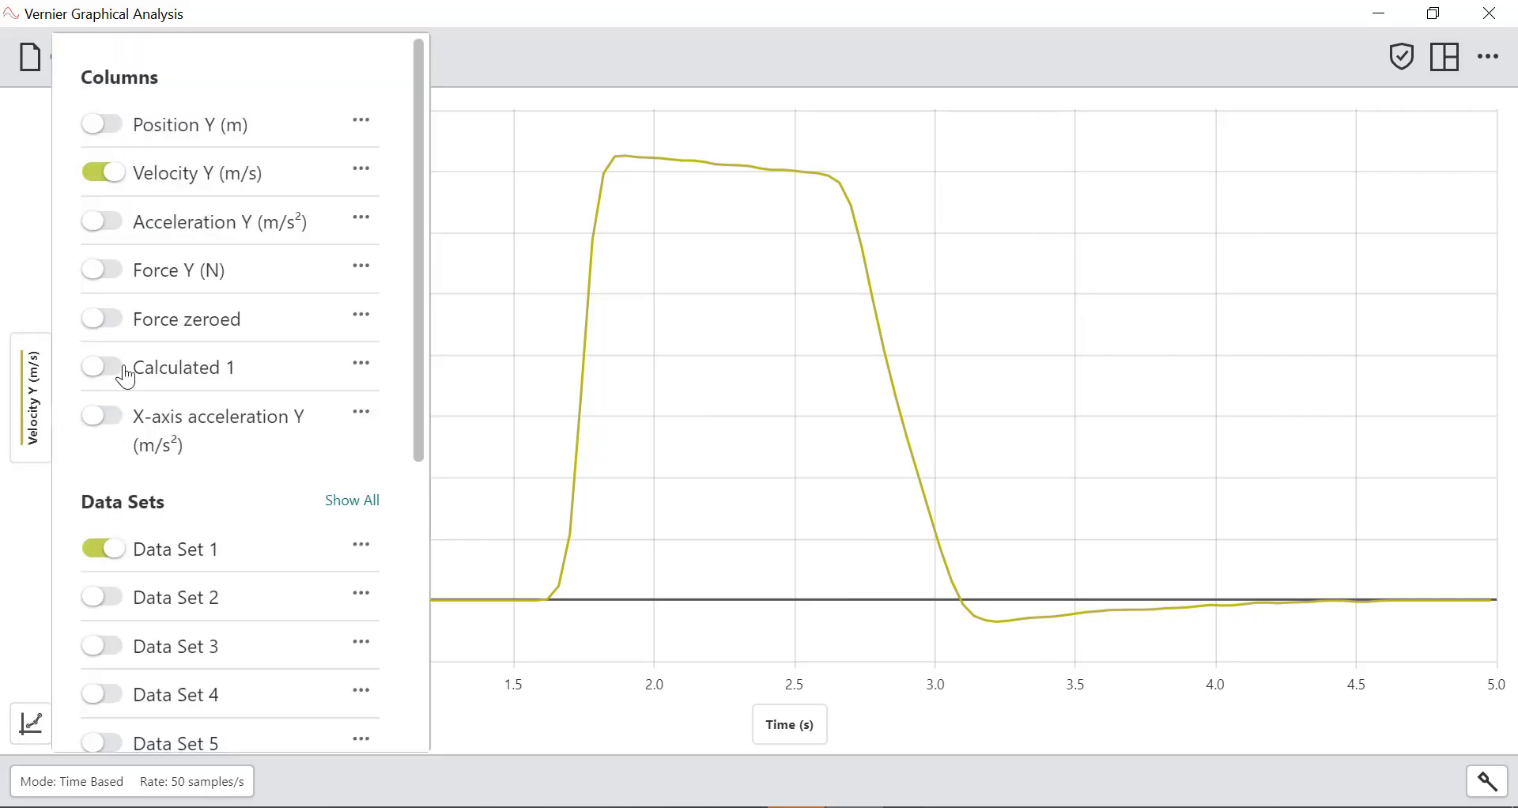
click(125, 178)
click(102, 319)
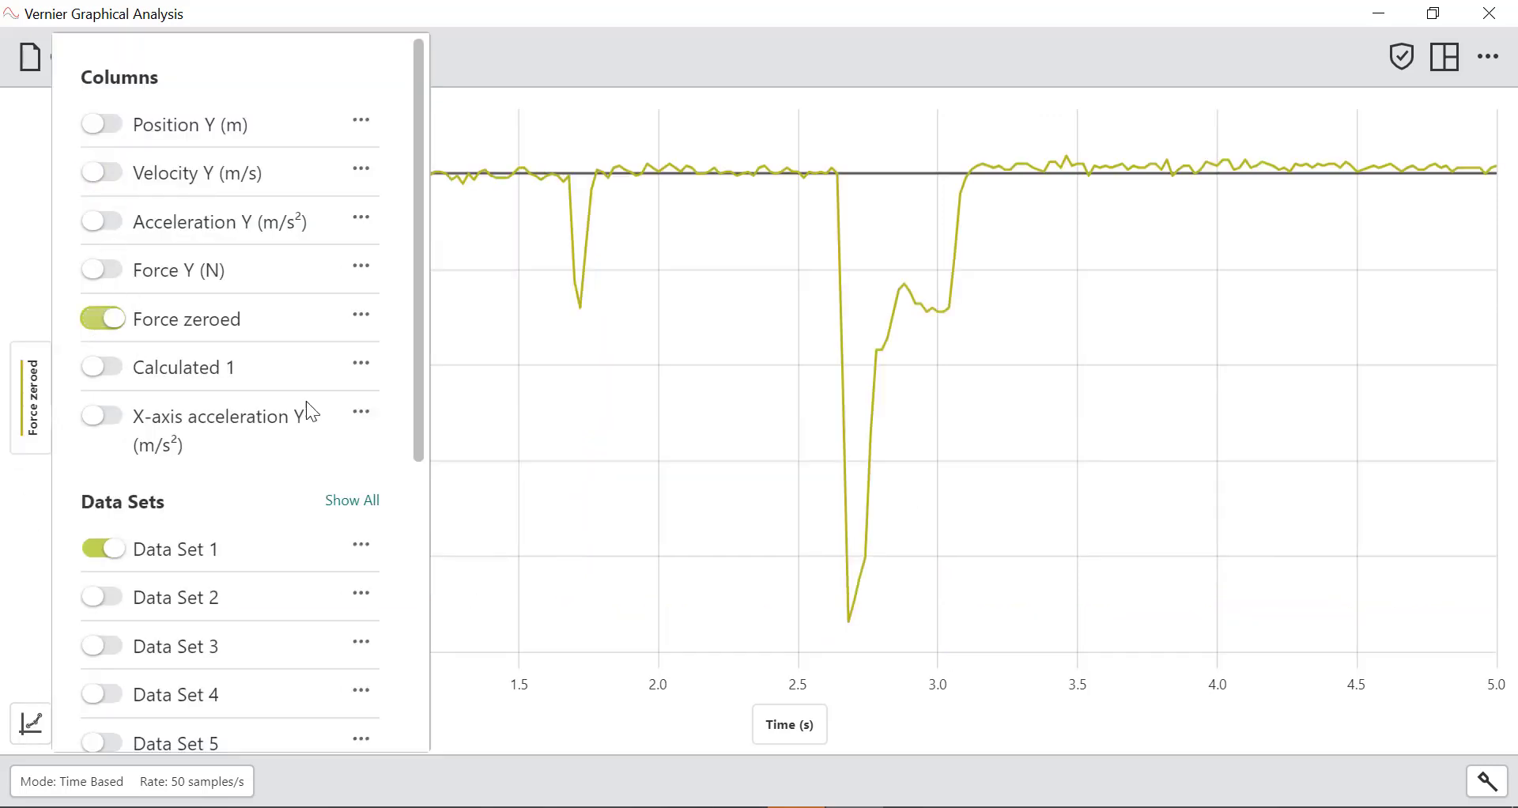
click(790, 395)
Add the annotation "Max force of -0.47 N" and place it just below the negative force peak at 2.68 s
click(31, 724)
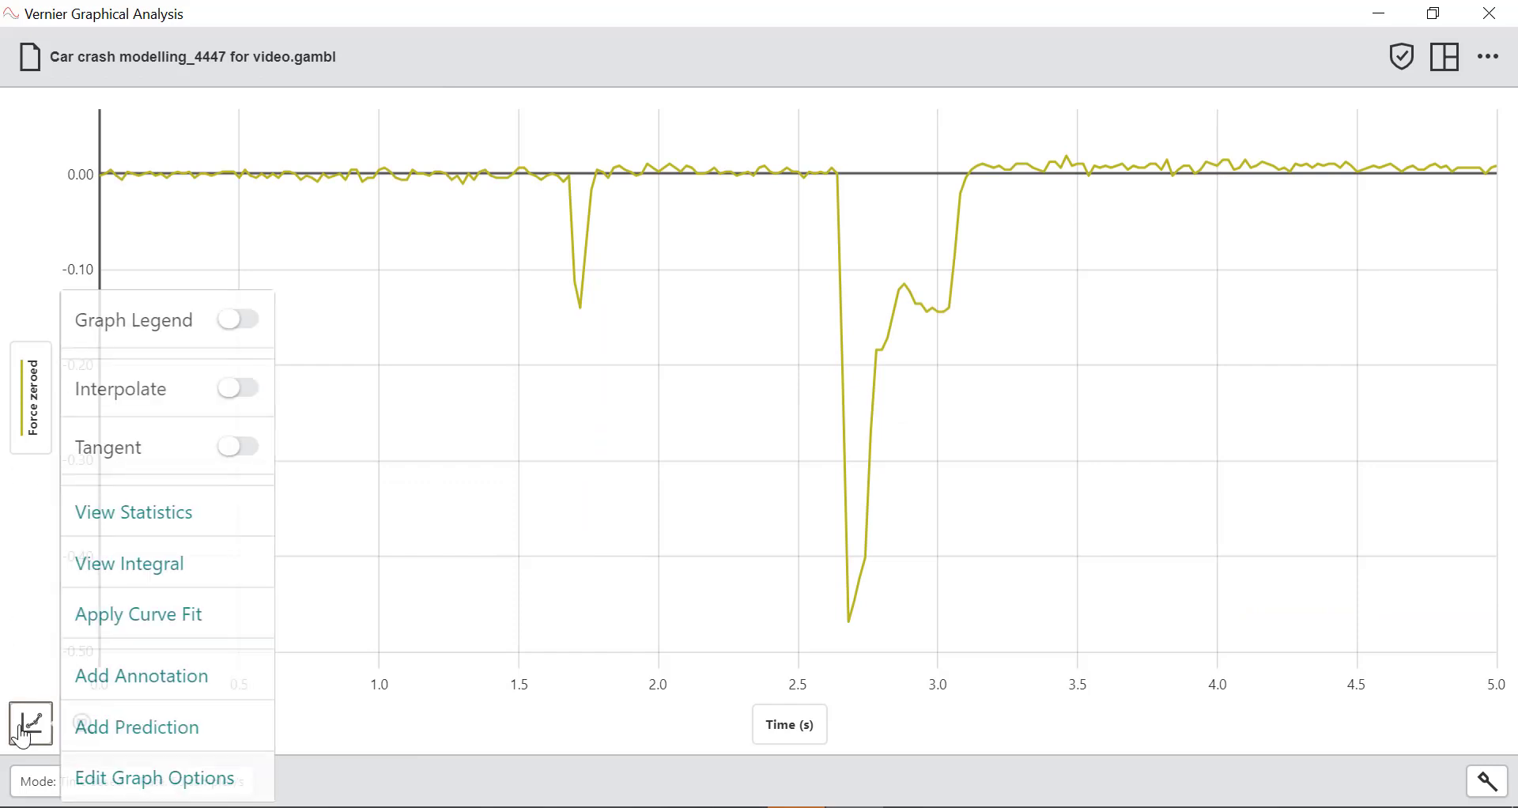
click(198, 679)
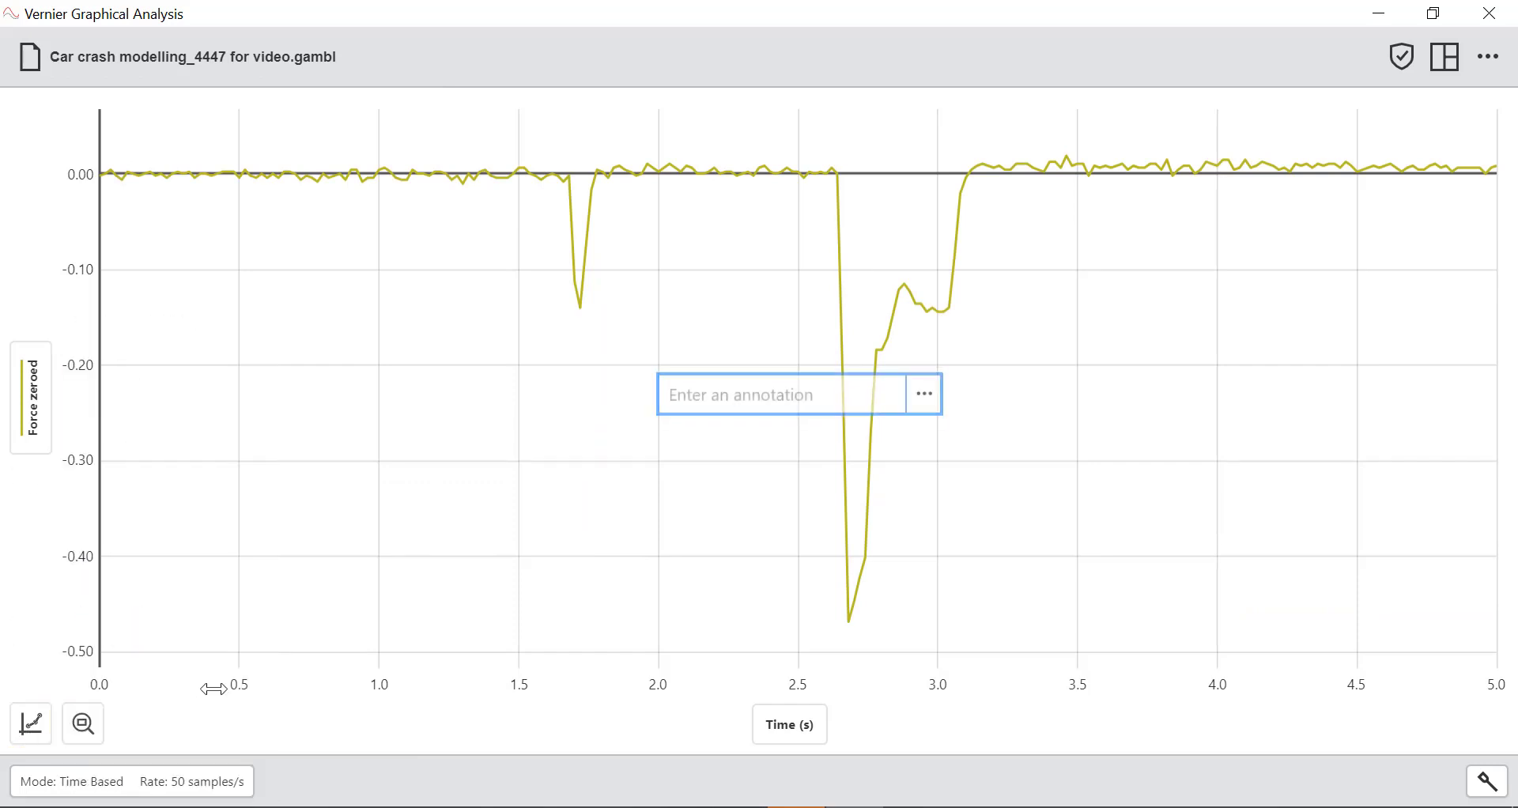
text(Max force of -0.47 N)
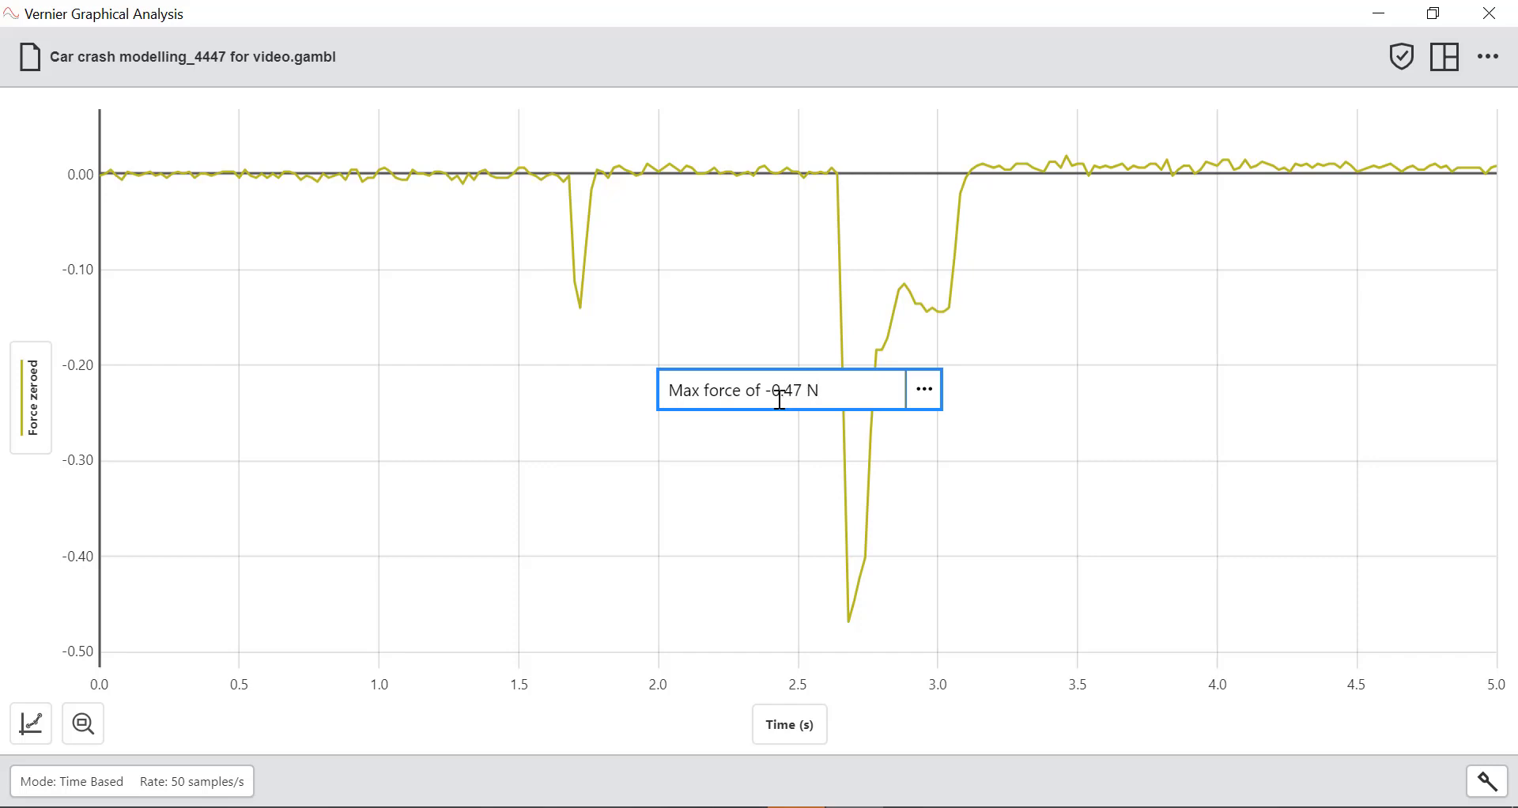
click(1098, 434)
mouse_move(755, 394)
mouse_down()
mouse_move(852, 468)
mouse_move(976, 619)
mouse_move(958, 582)
mouse_move(955, 599)
mouse_up()
click(849, 620)
drag(949, 602, 828, 669)
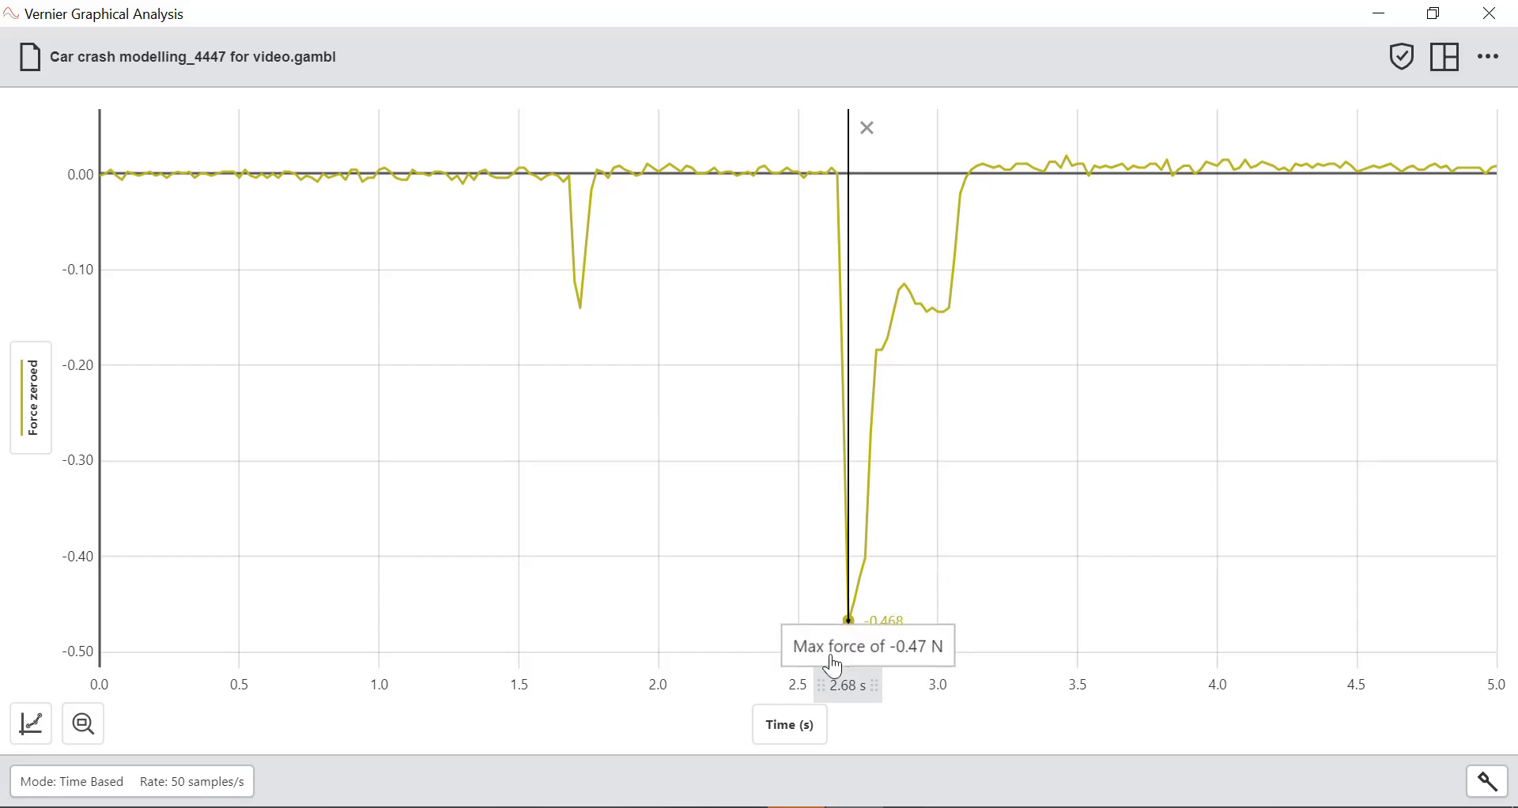
Add the annotation "Force is zero with no impact" and place it above the flat baseline before the launch
click(32, 739)
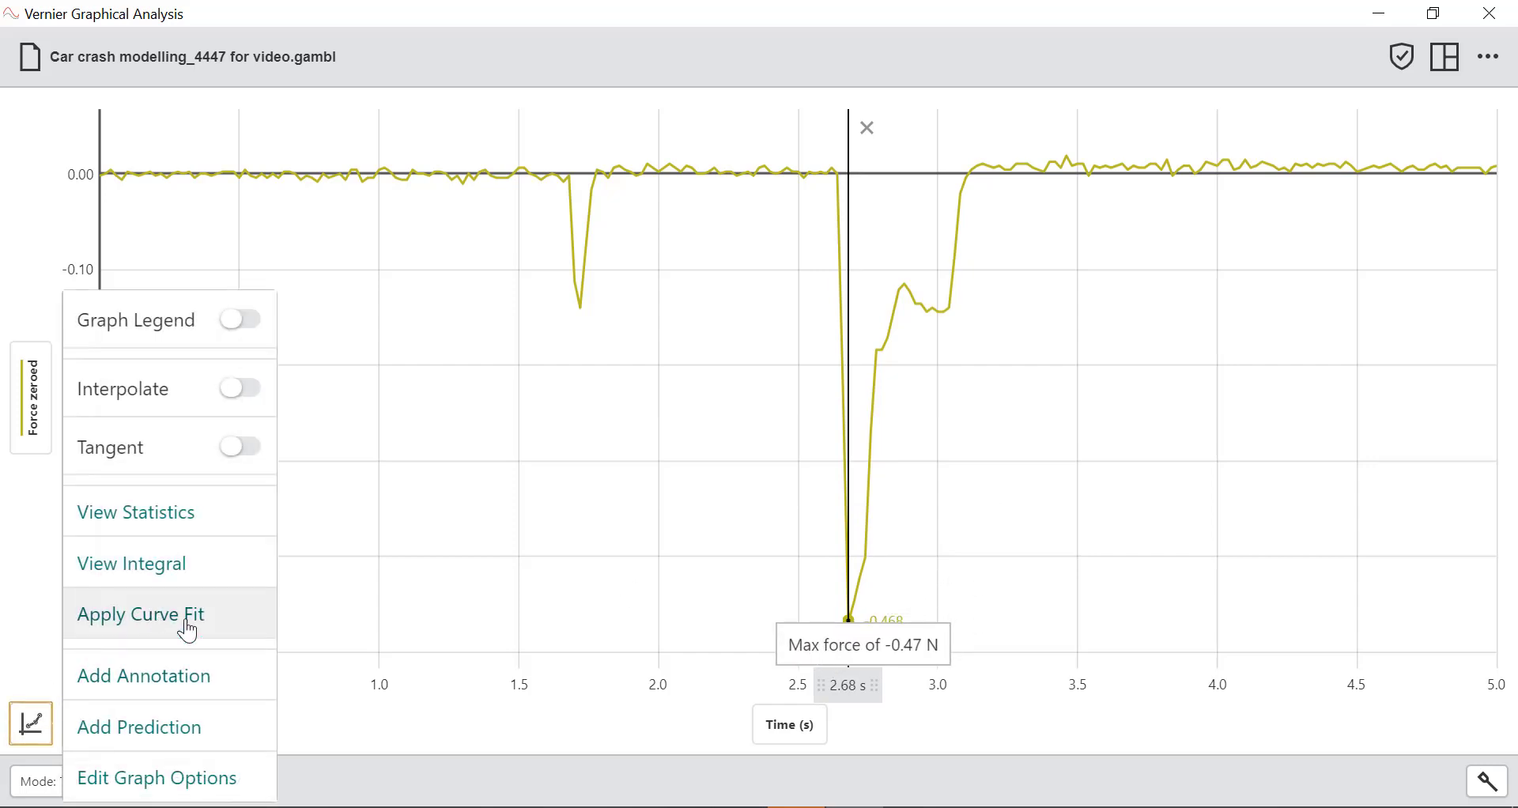
click(194, 693)
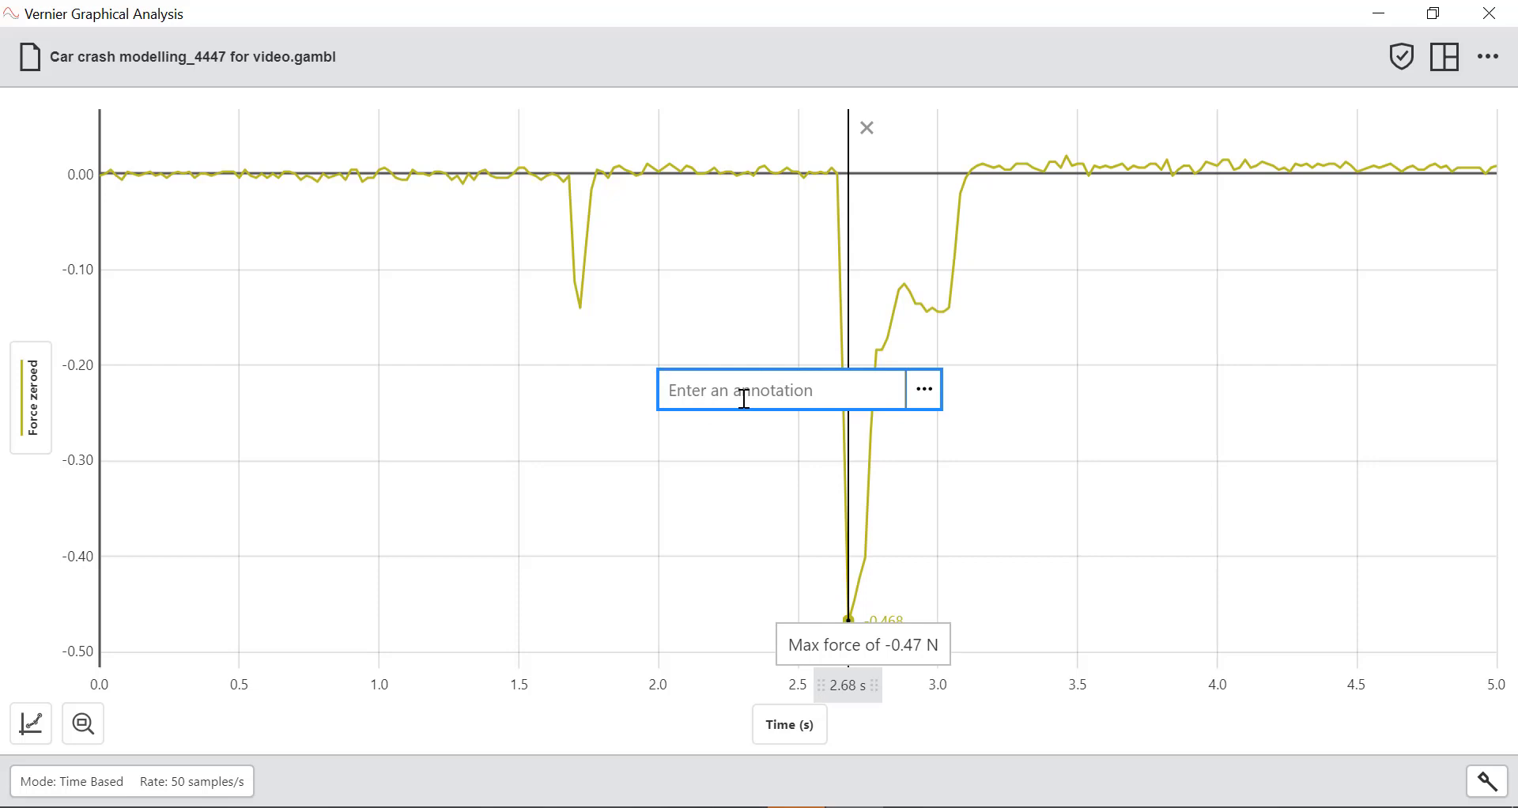
text(Force is zero with no impact)
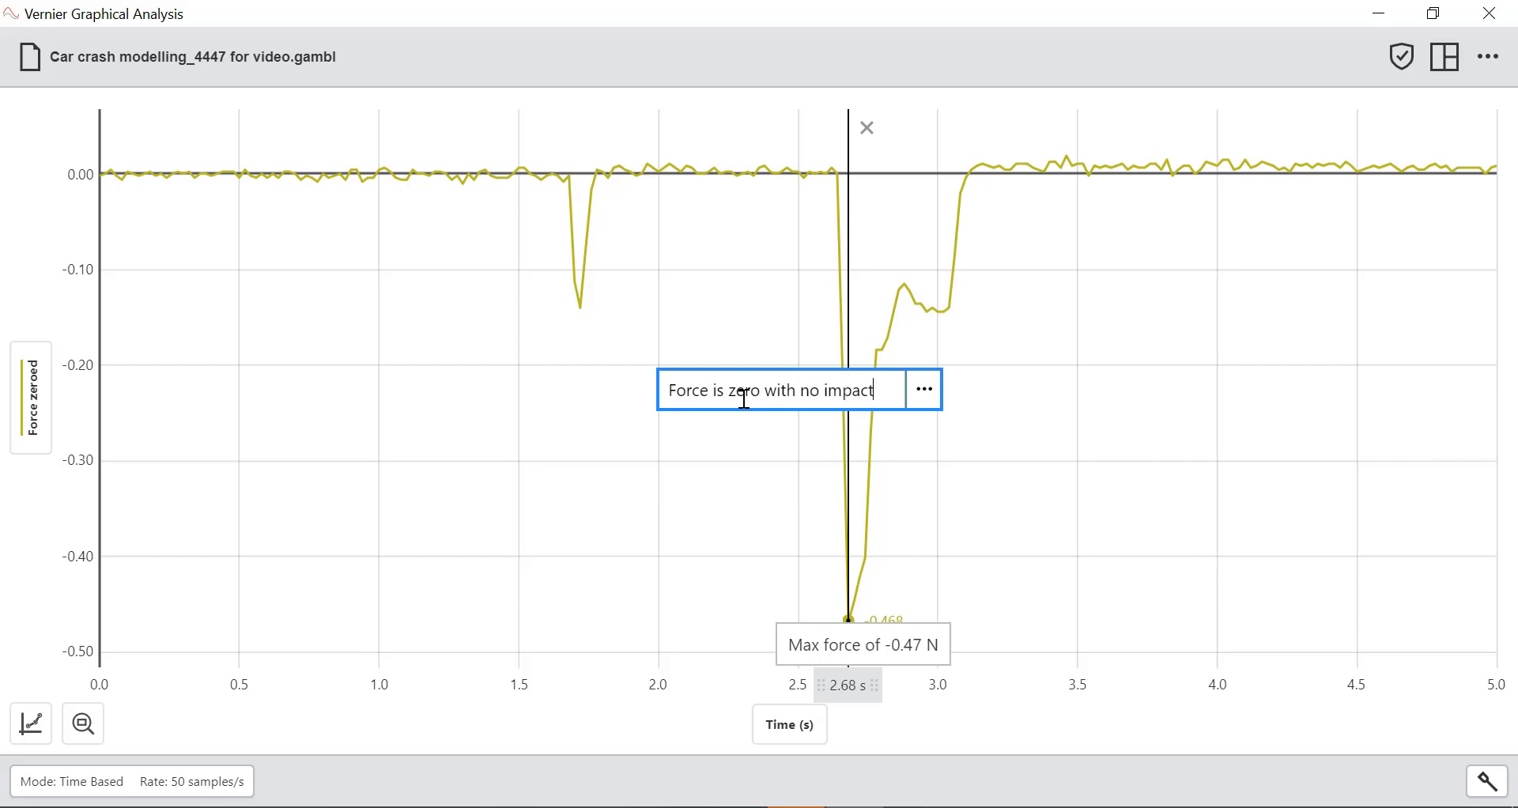
click(1101, 430)
drag(864, 406, 298, 75)
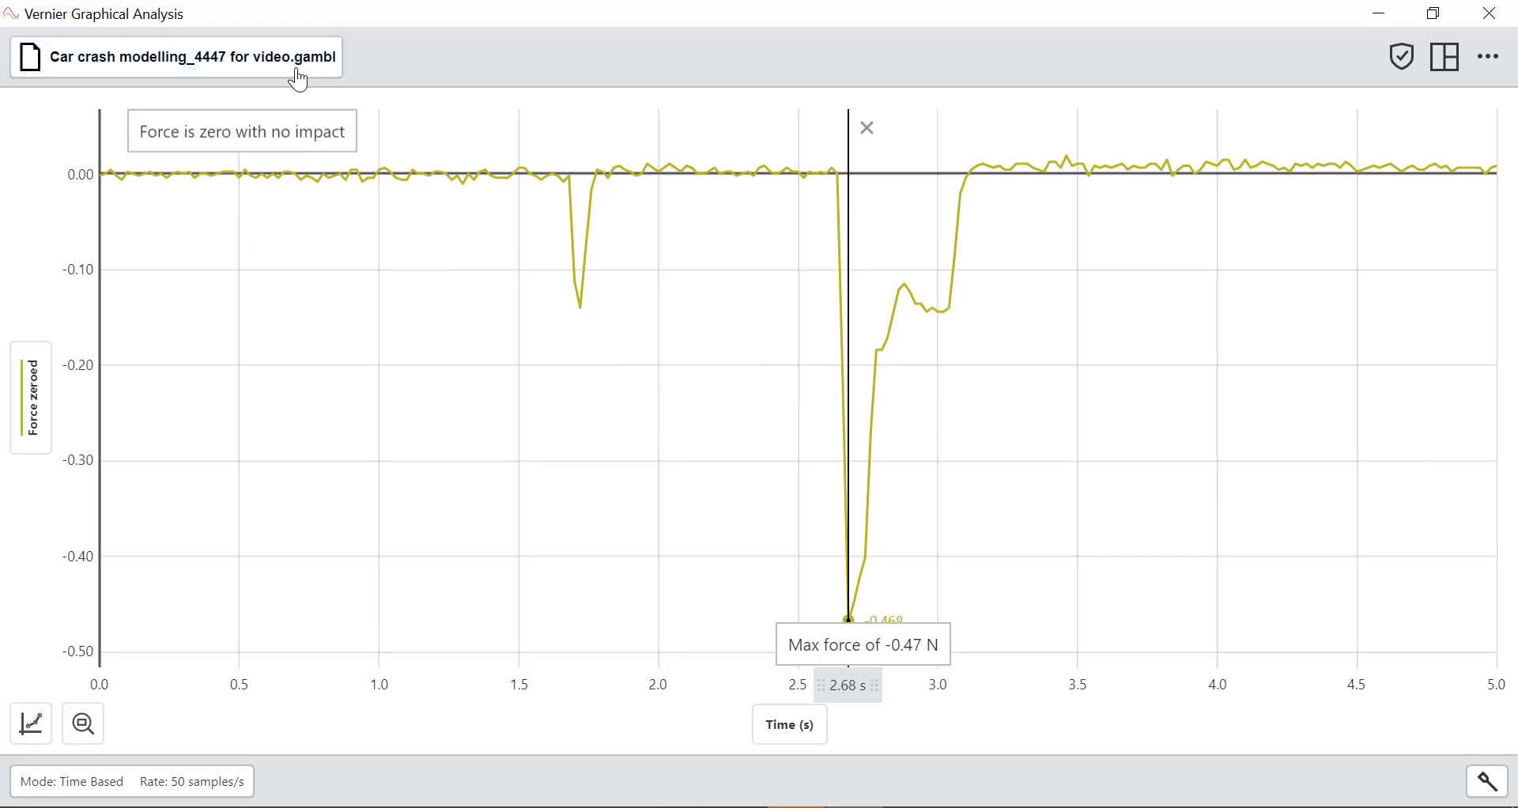
drag(393, 141, 396, 149)
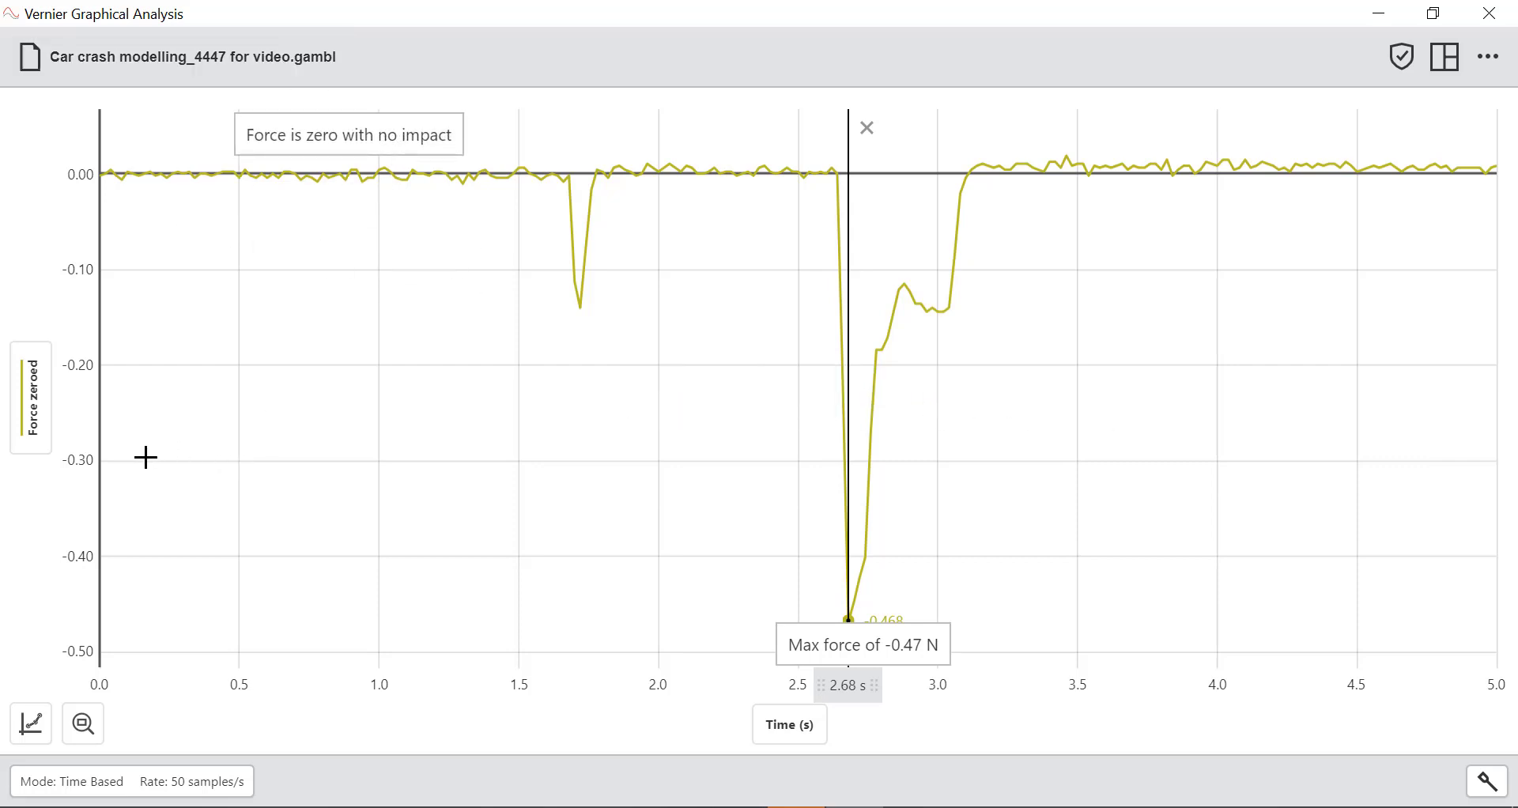
Plot Position Y (m) on the graph in place of Force zeroed
click(28, 437)
click(27, 437)
click(49, 407)
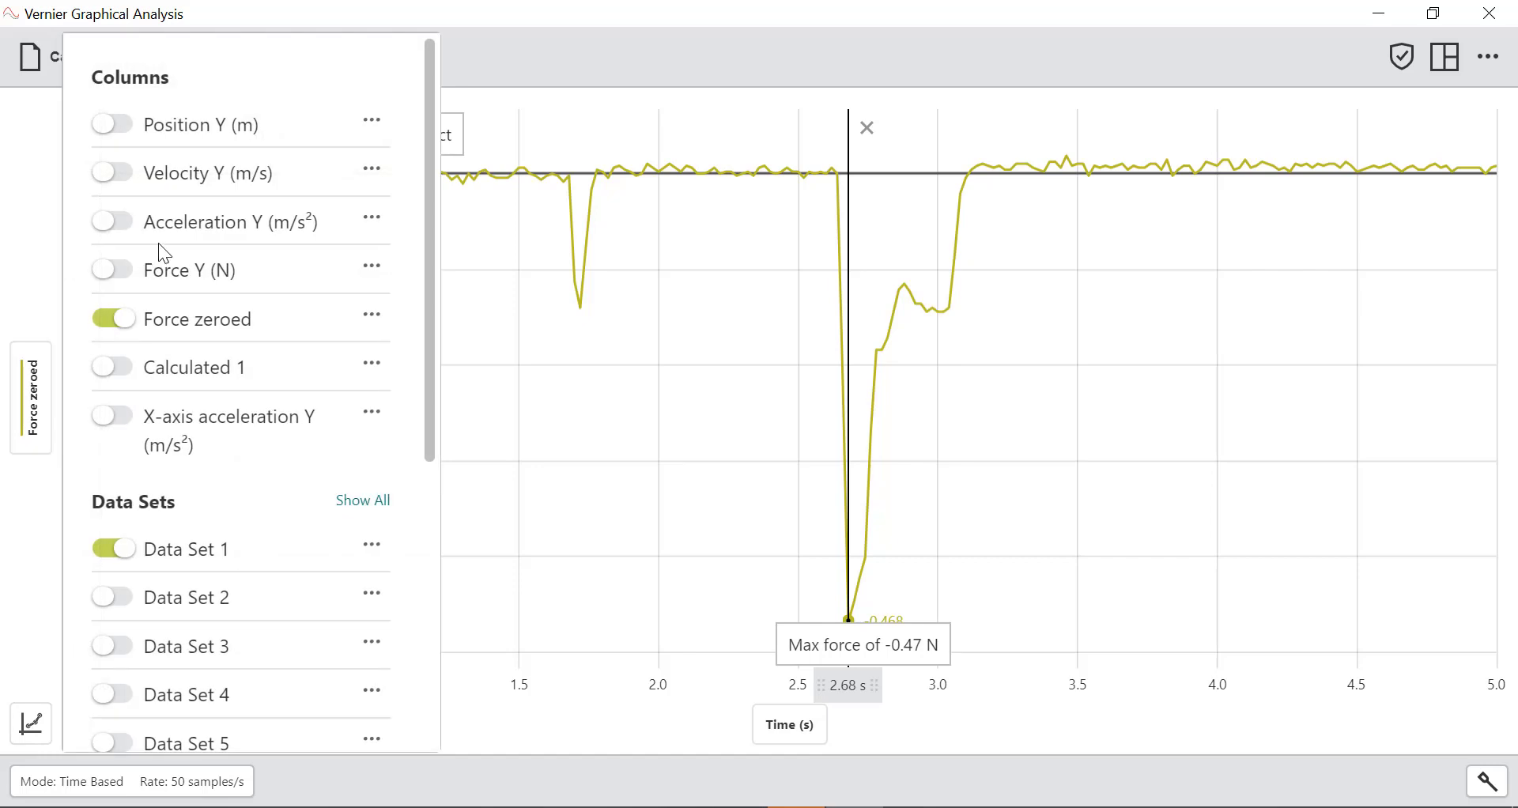
click(113, 127)
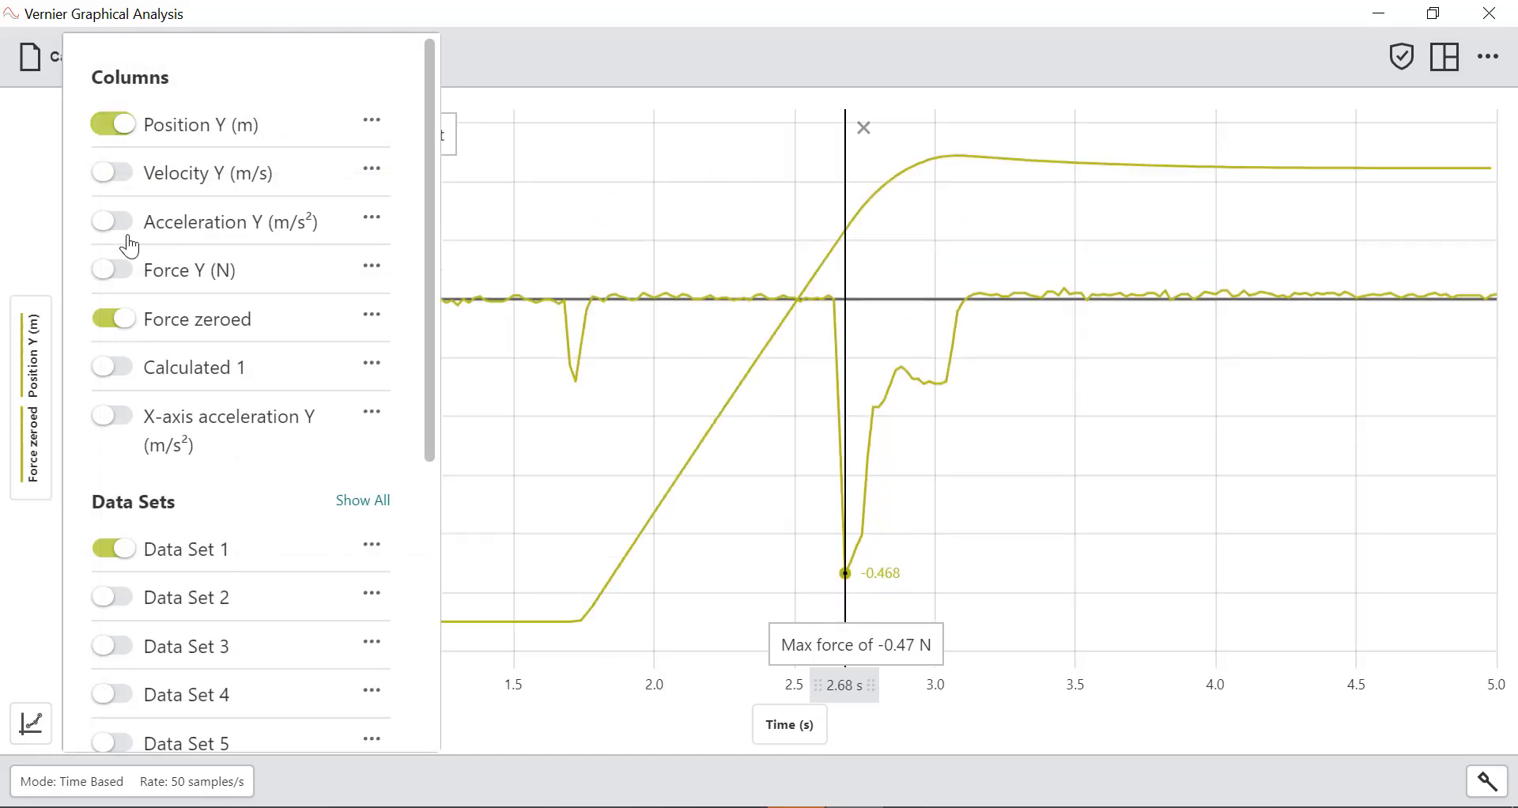
click(111, 320)
click(602, 171)
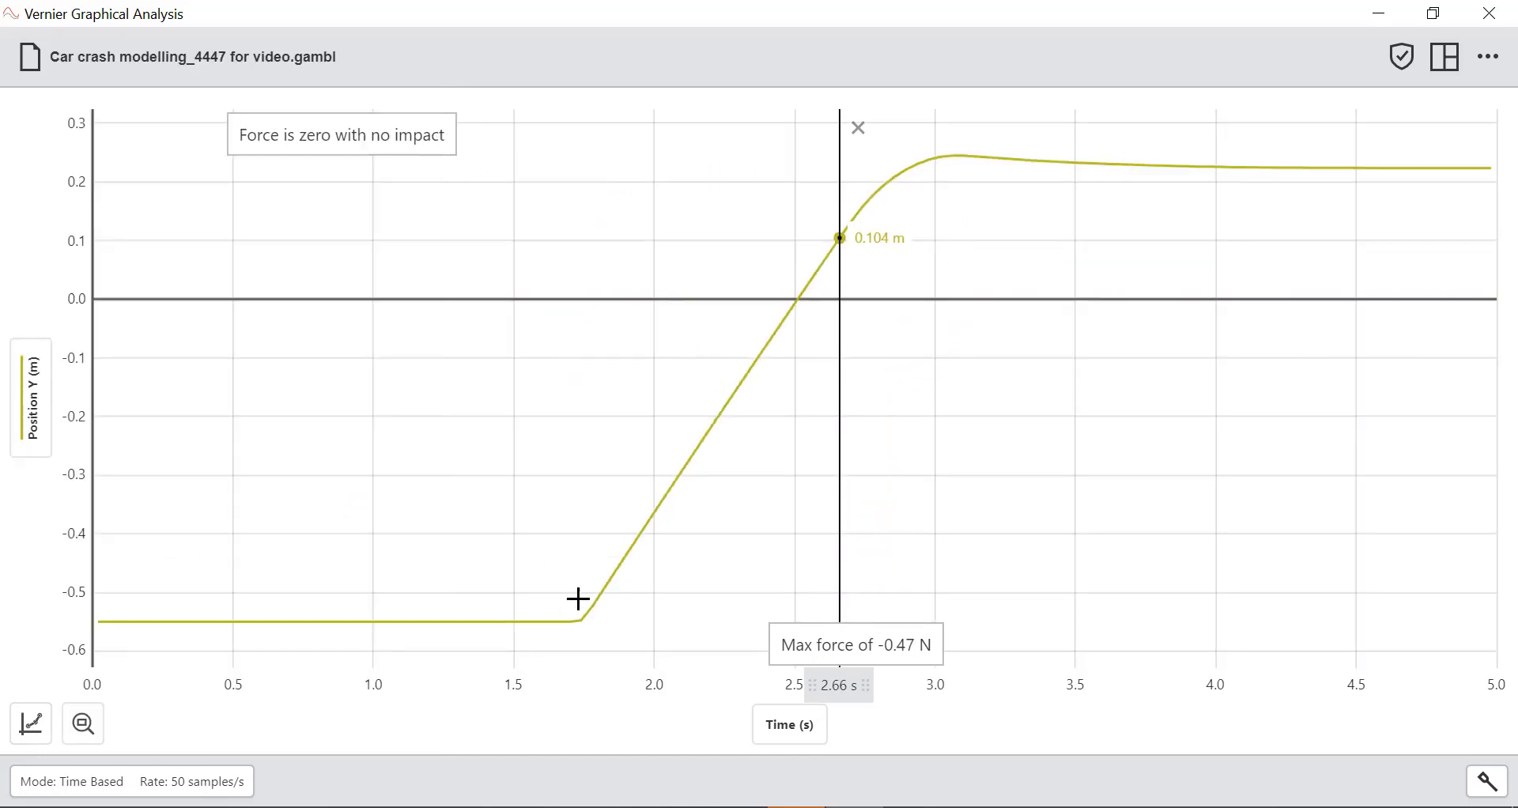
Apply a linear curve fit to the position curve from 1.78 to 2.86 s, read the slope, and remove the fit
drag(927, 148, 594, 541)
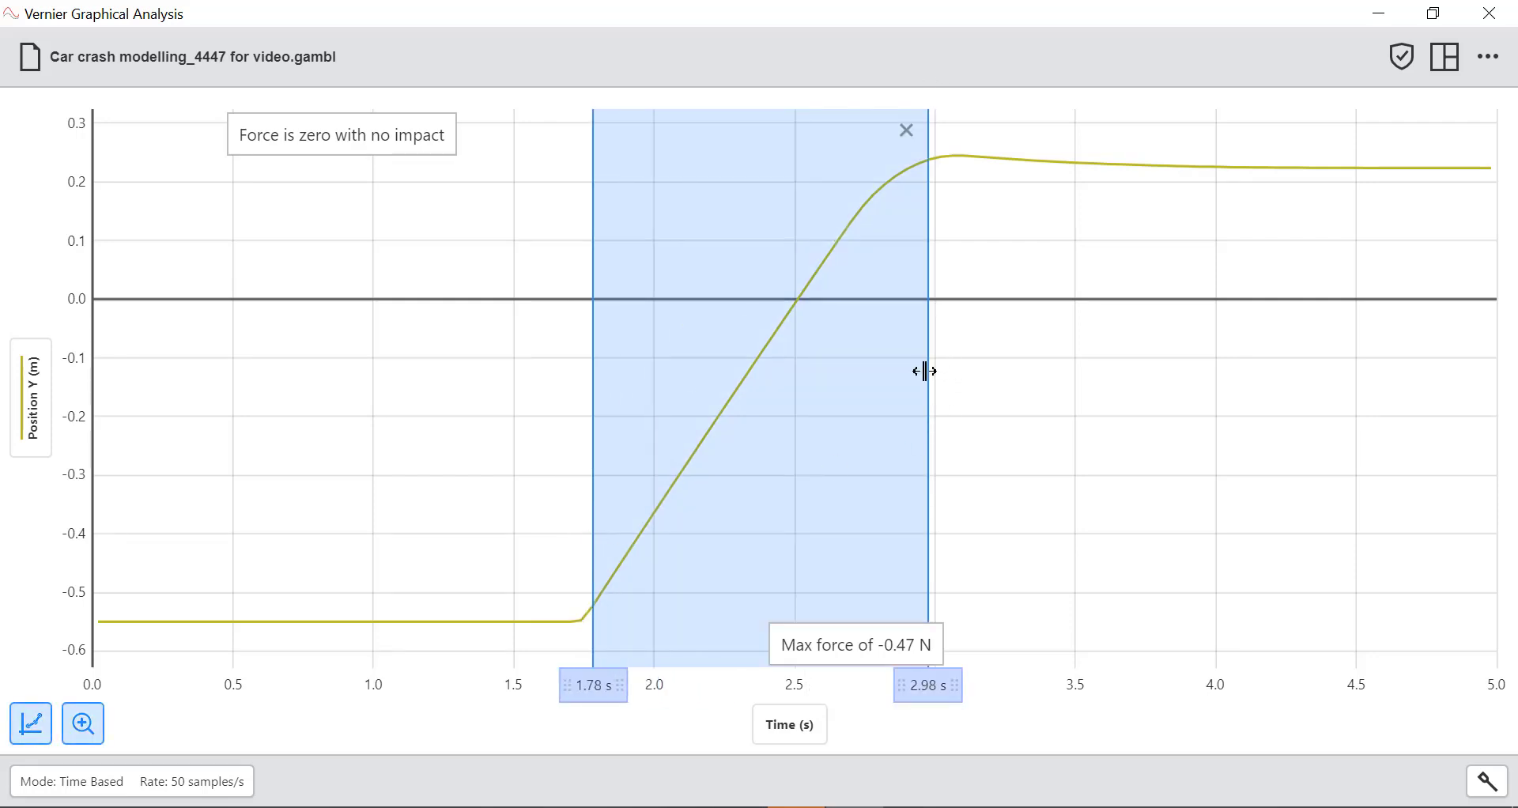
drag(903, 373, 894, 374)
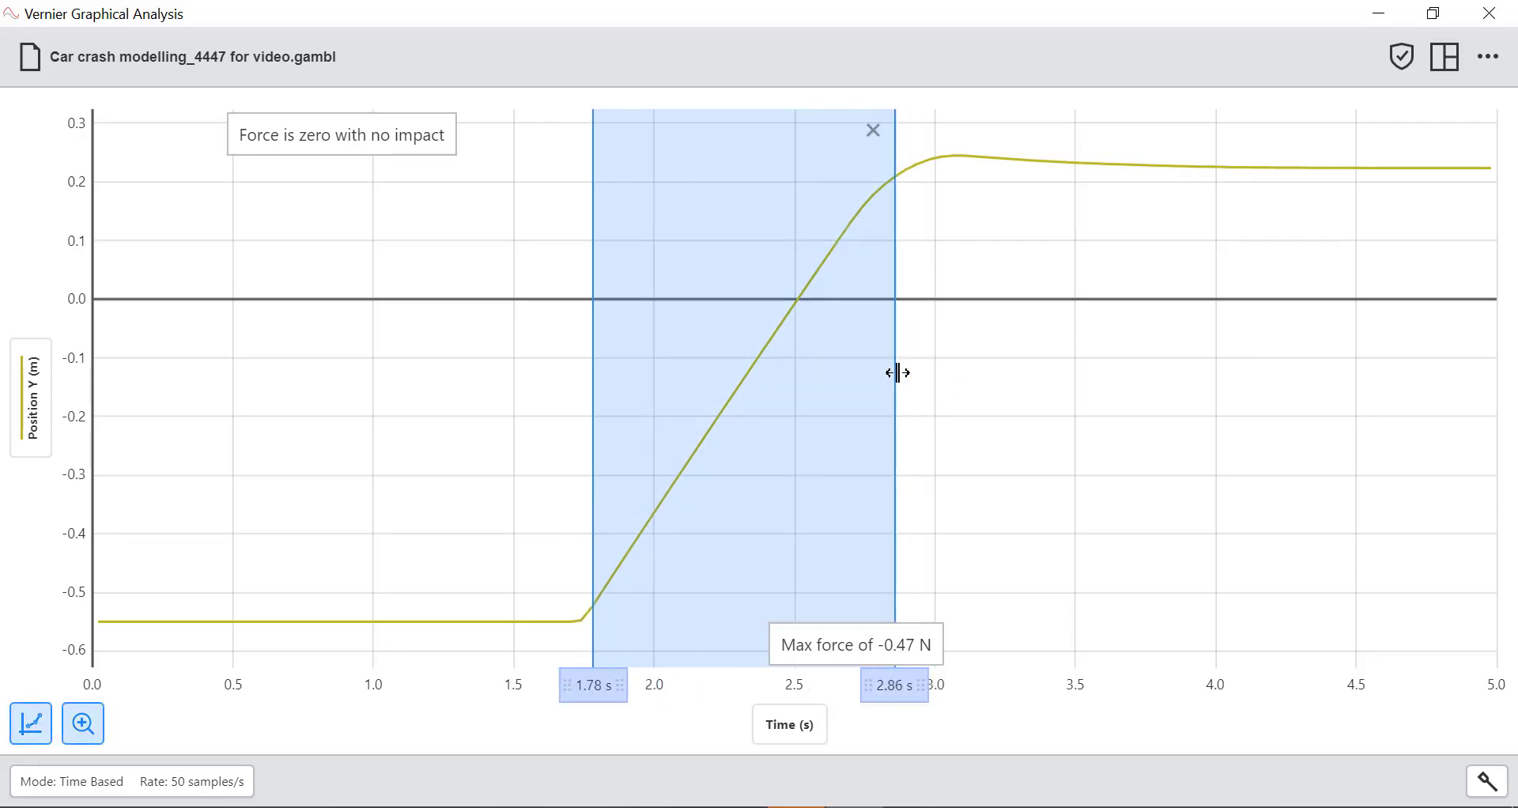
click(38, 729)
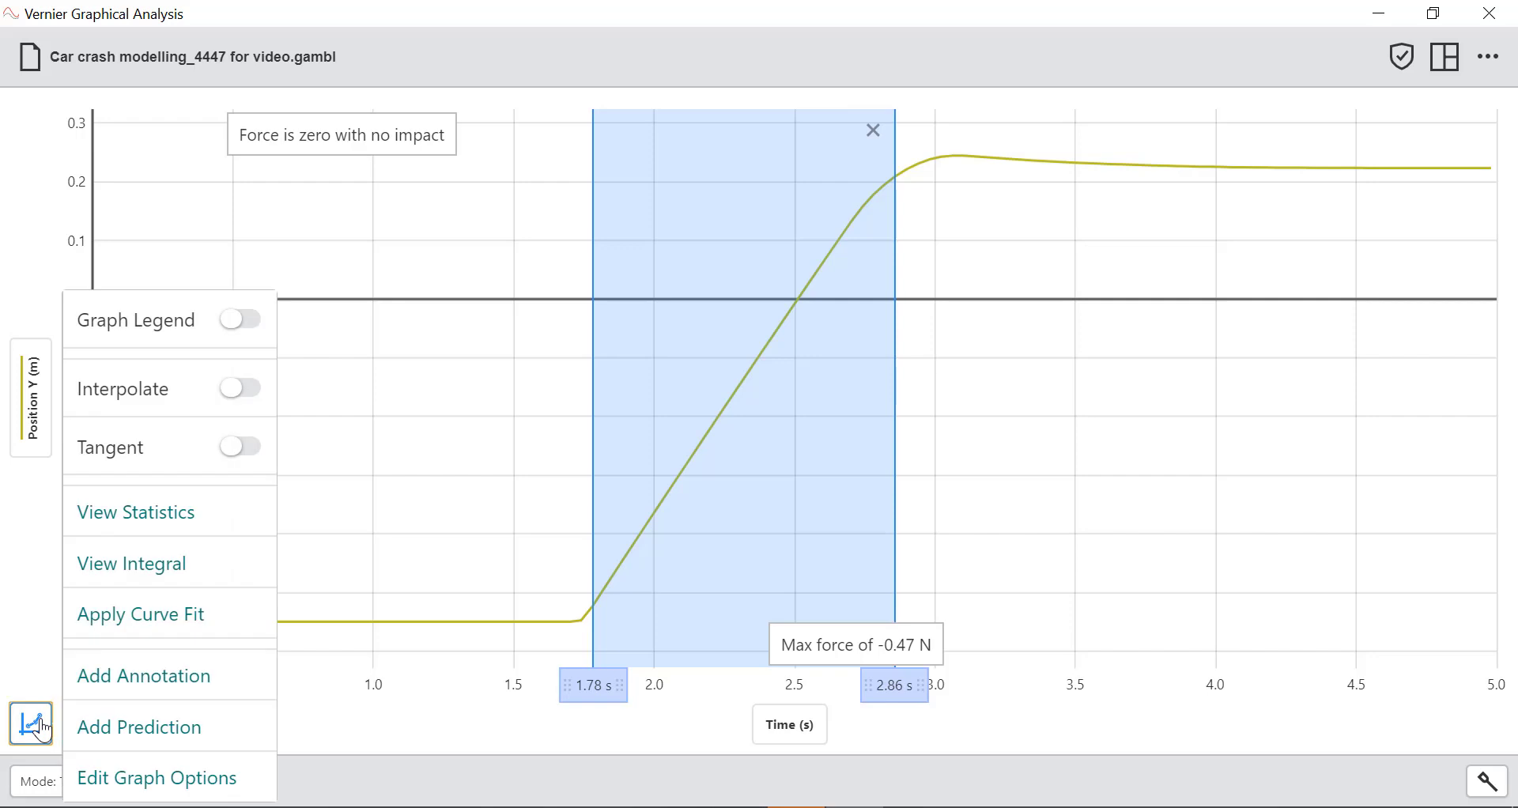
click(167, 637)
click(238, 759)
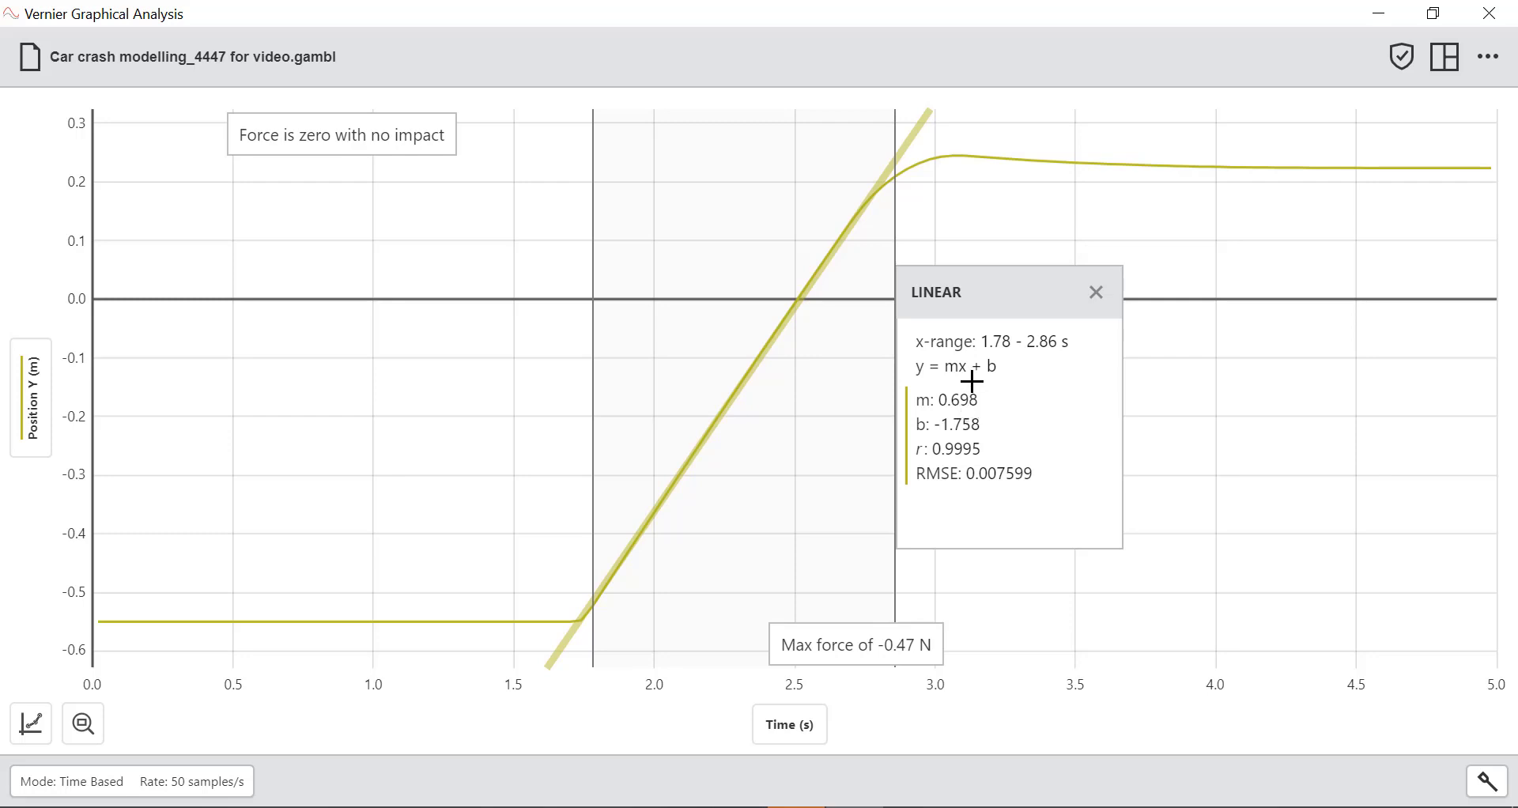
click(112, 630)
Show Data Set 4 instead of Data Set 1 and add Force Y (N) alongside Position Y (m)
click(32, 409)
scroll(150, 435, down, 3)
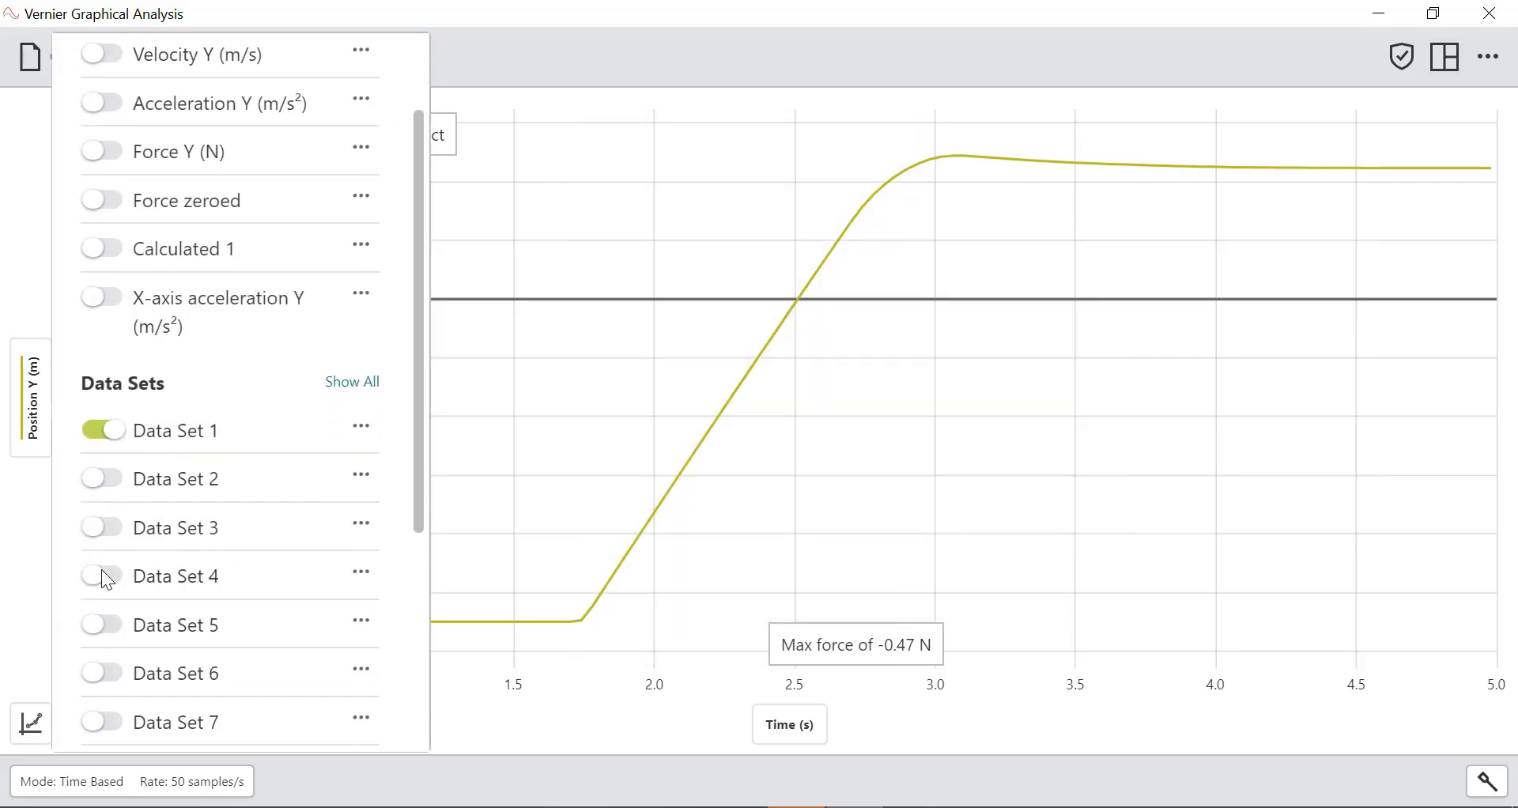
click(103, 576)
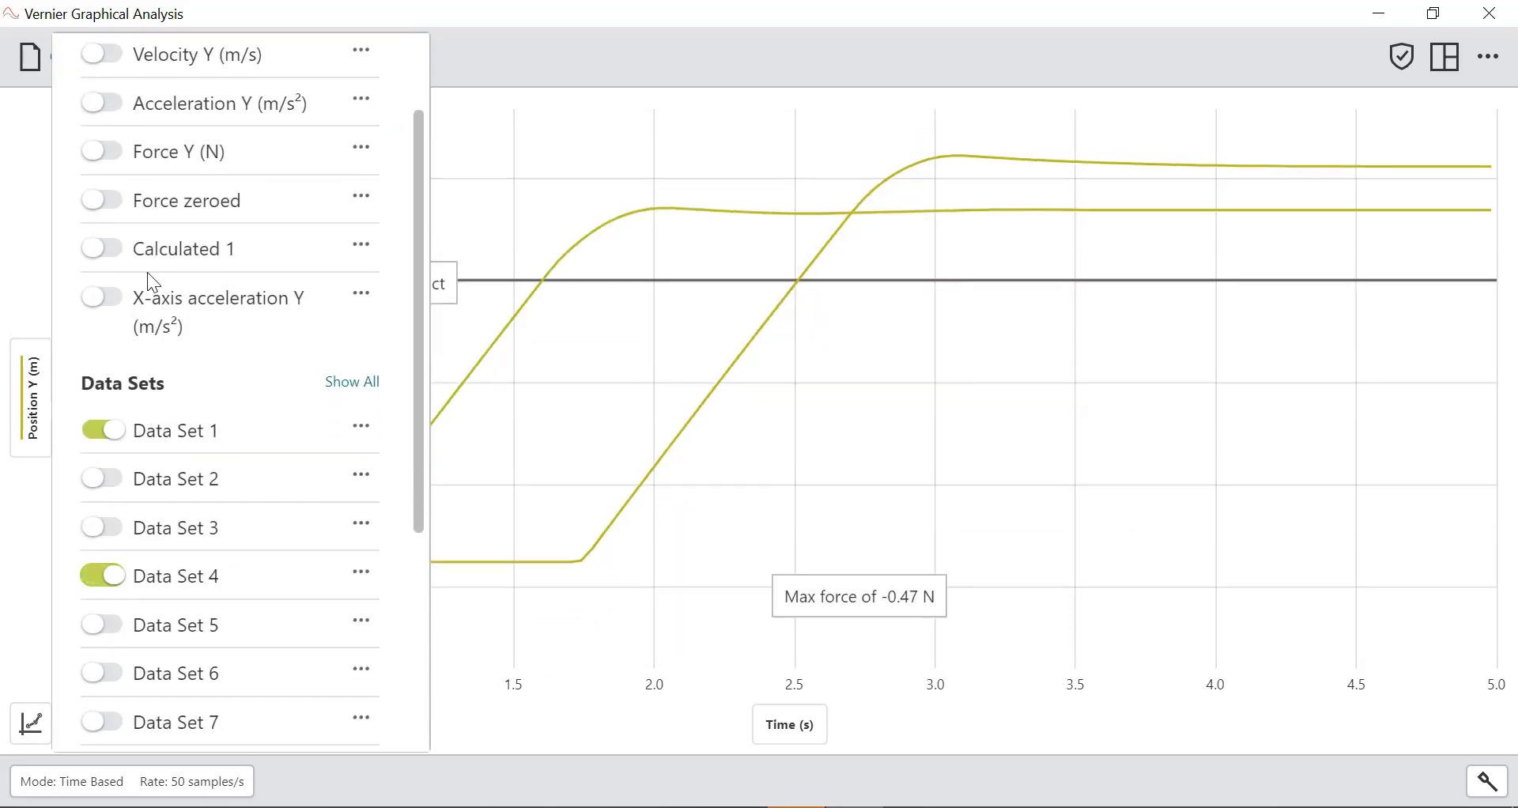
click(104, 152)
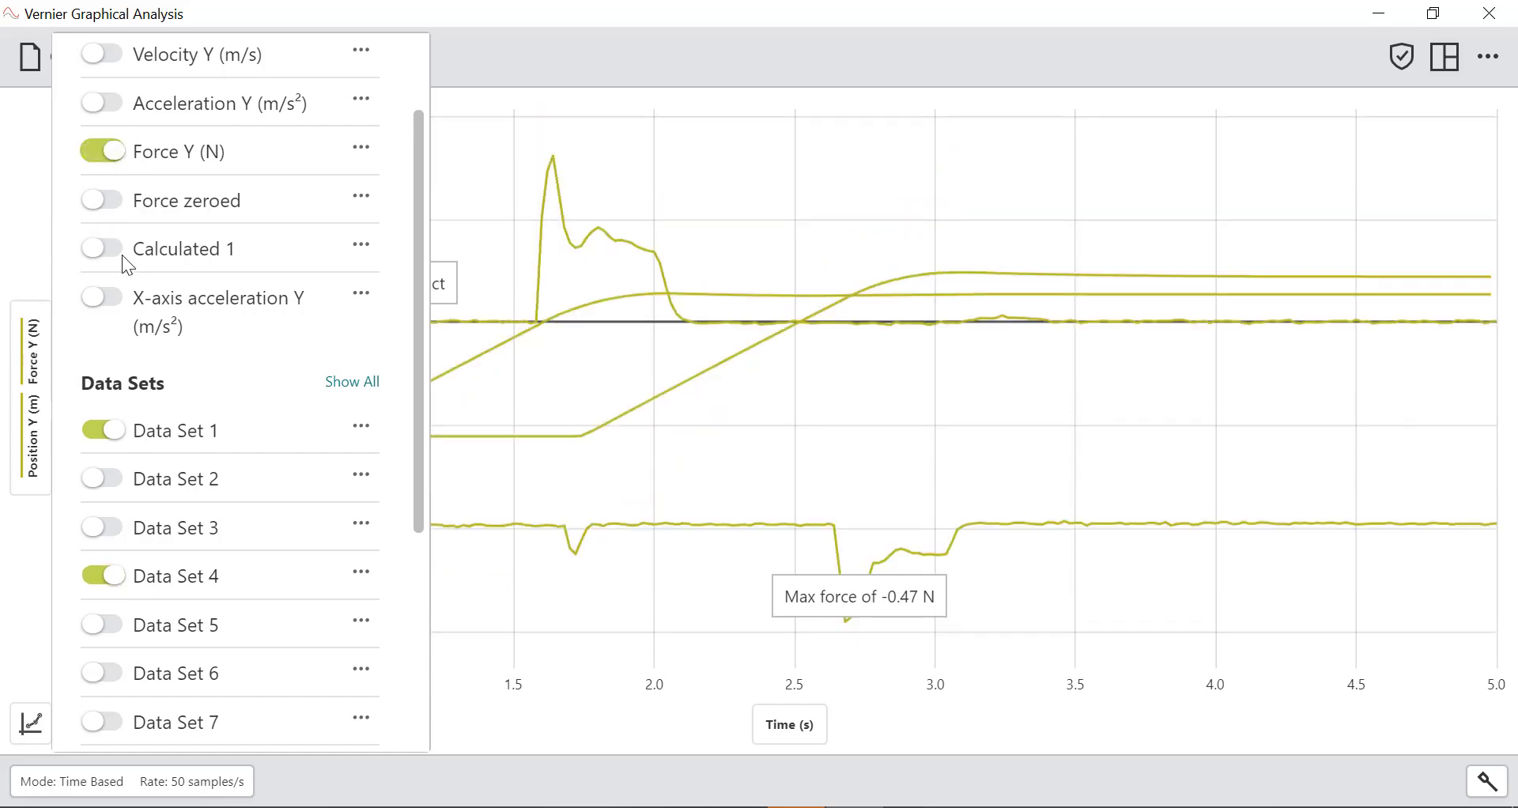
click(103, 430)
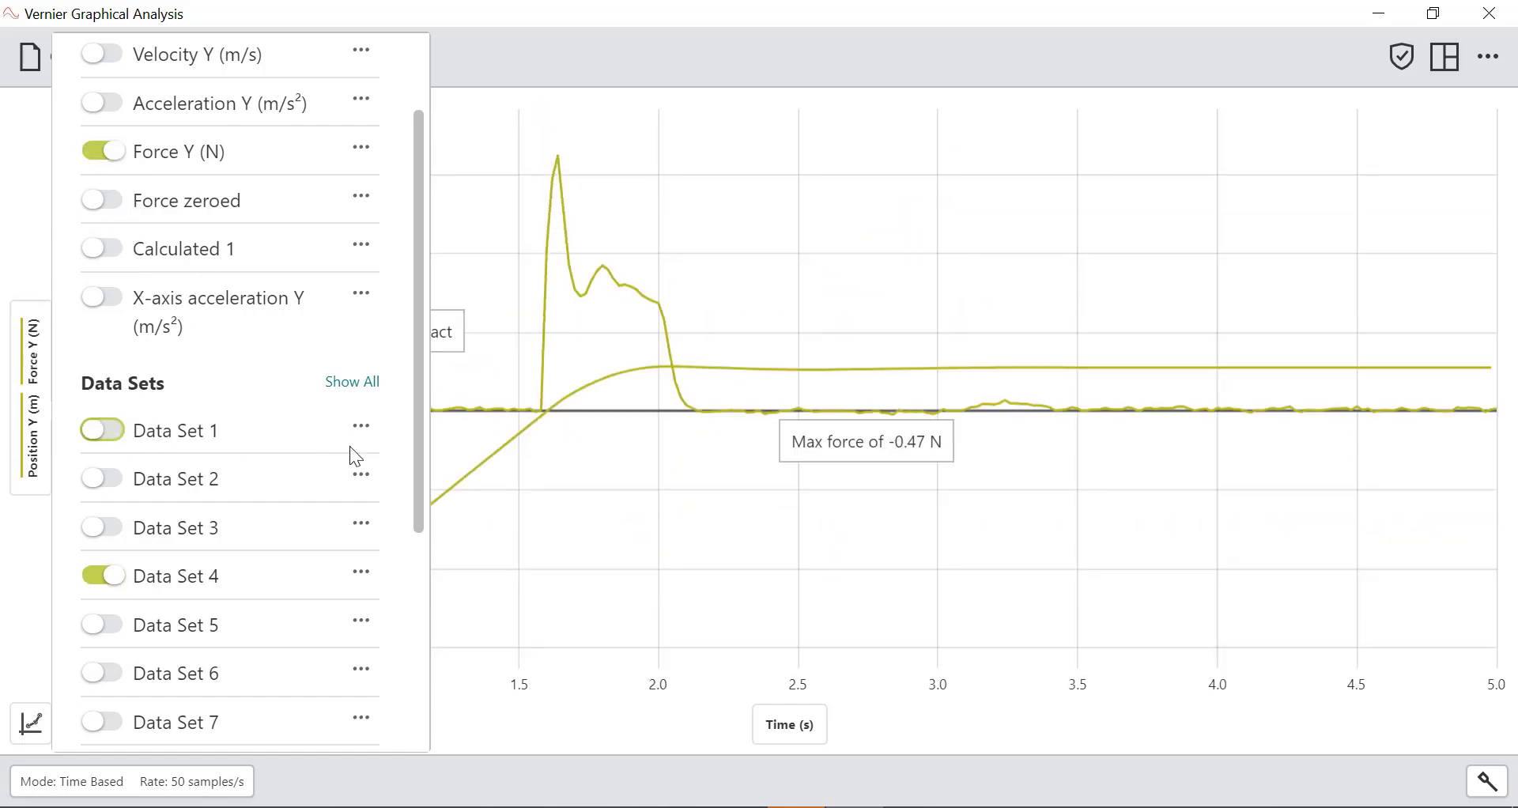
click(688, 542)
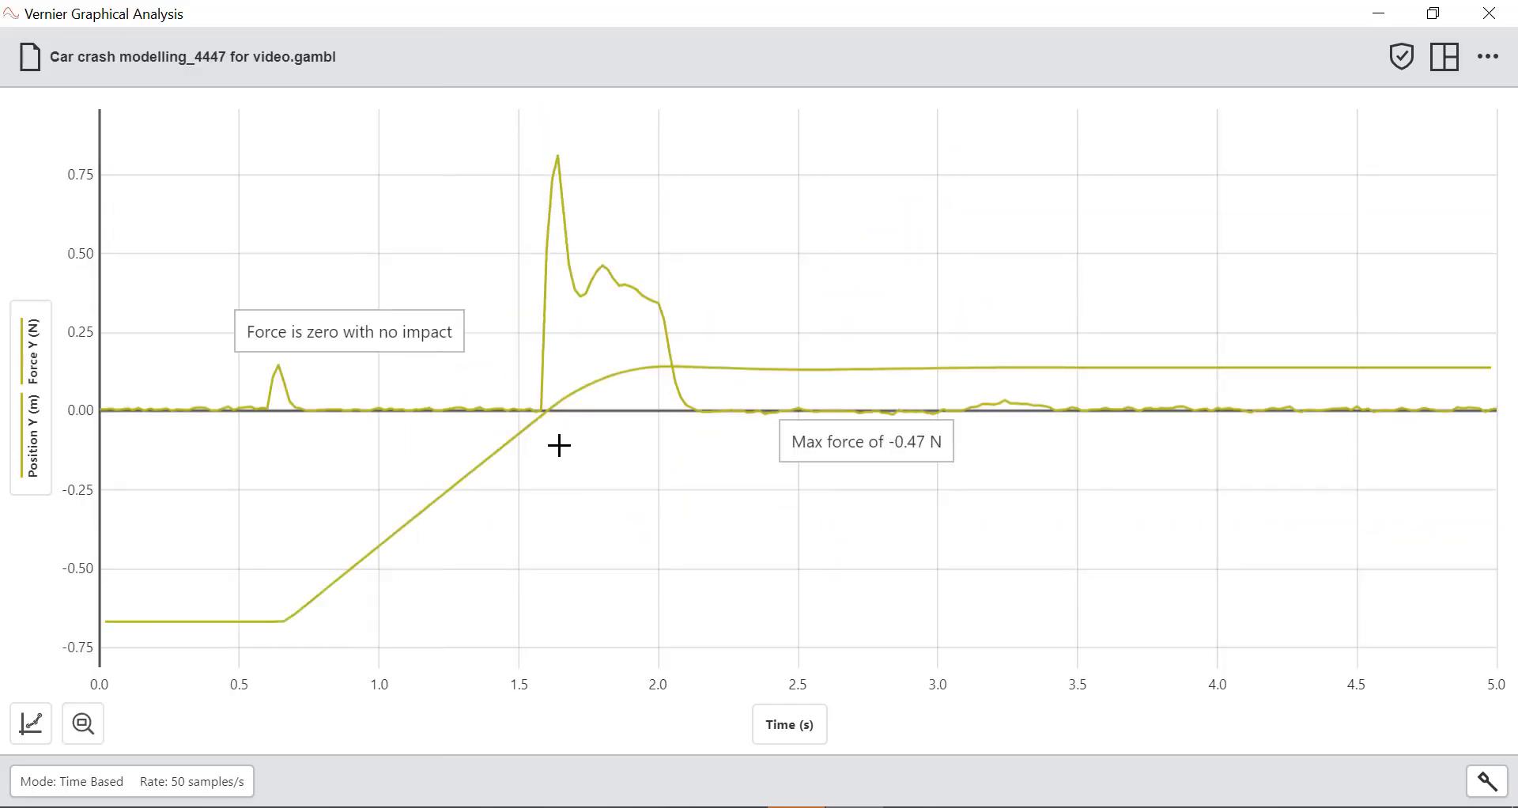
Delete the annotations "Force is zero with no impact" and "Max force of -0.47 N" from the graph
double_click(366, 332)
click(503, 330)
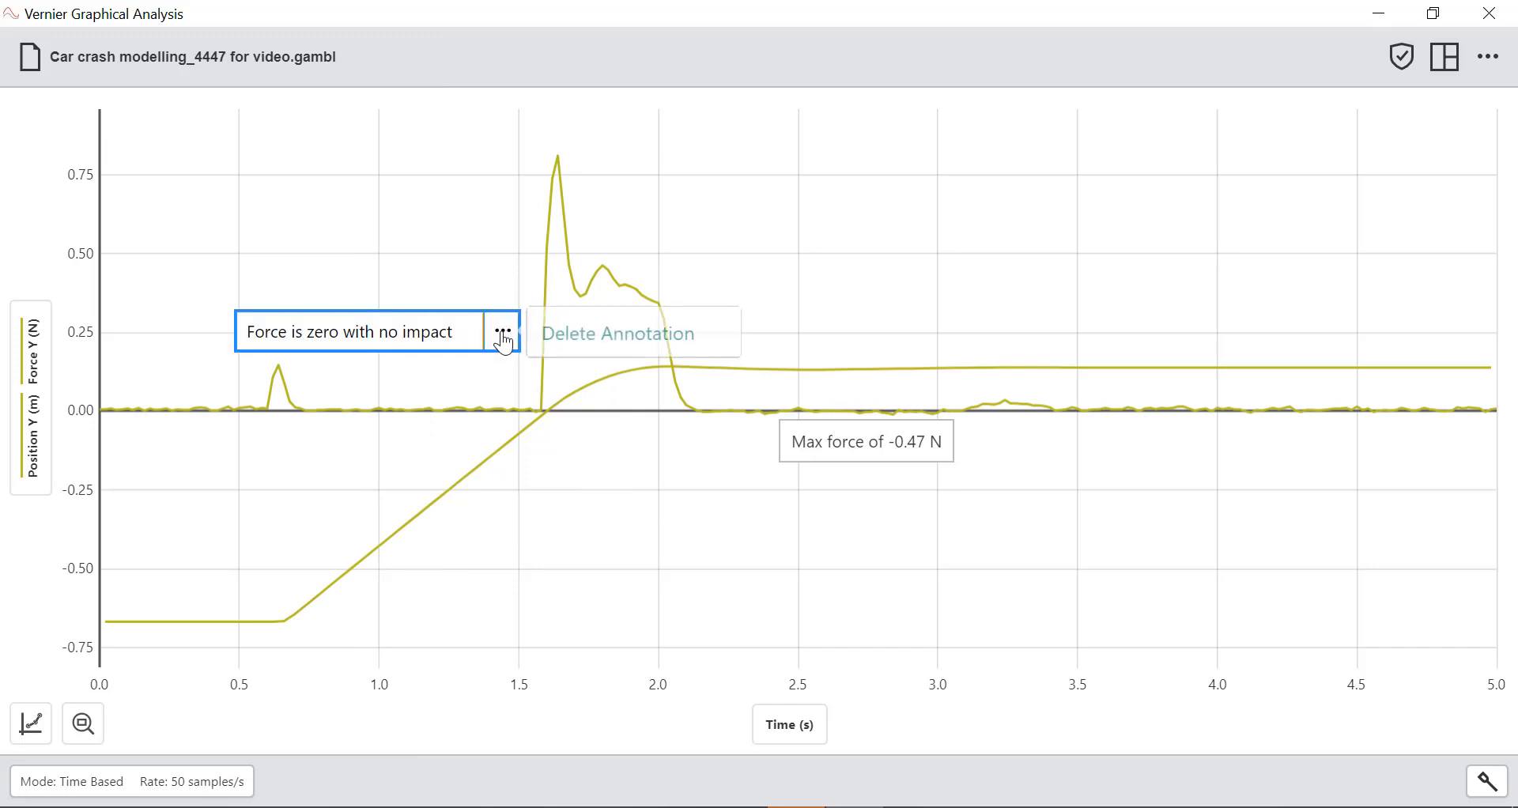
click(637, 329)
click(861, 443)
click(1046, 458)
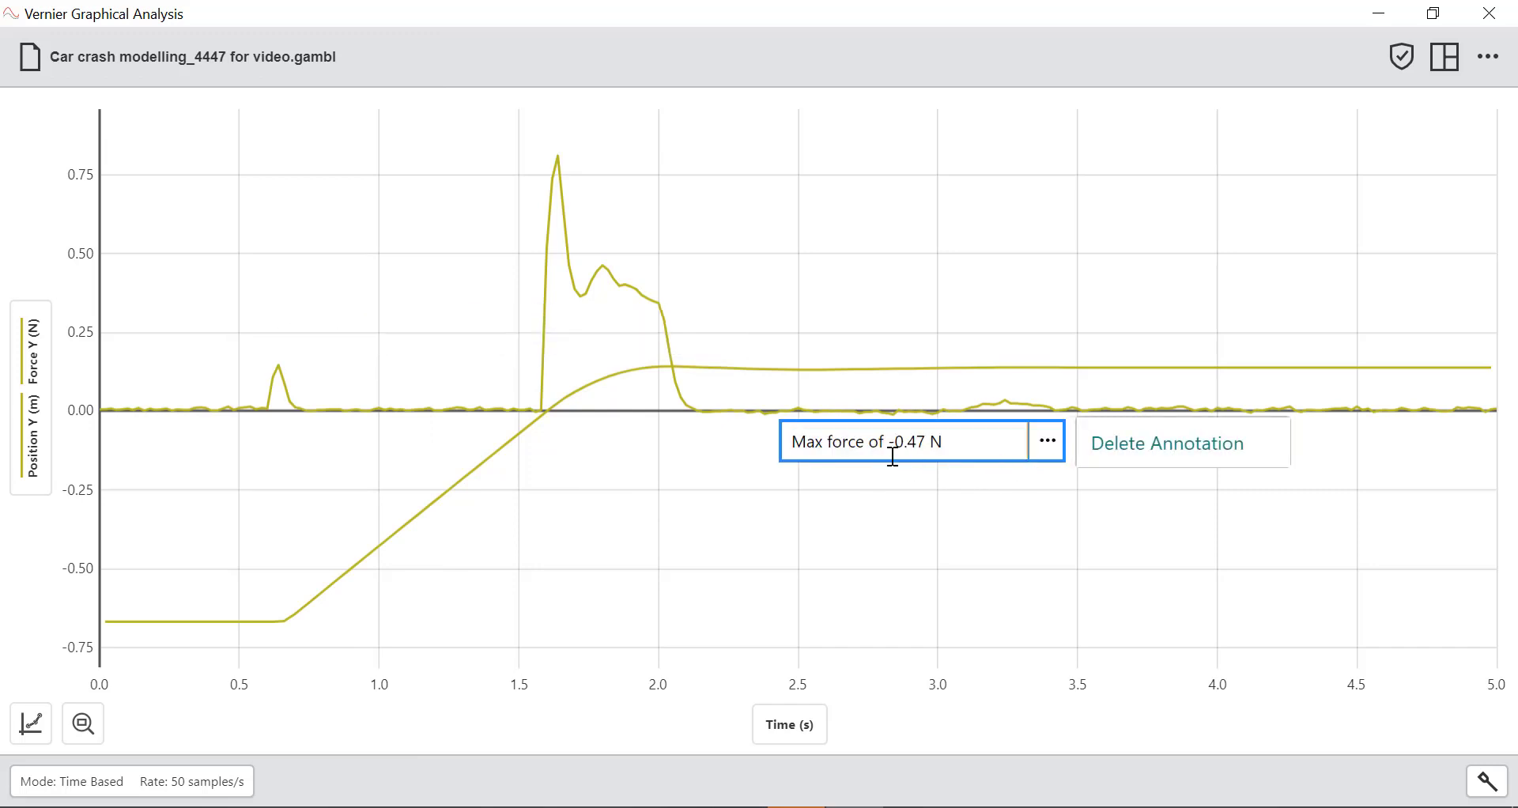
click(1116, 455)
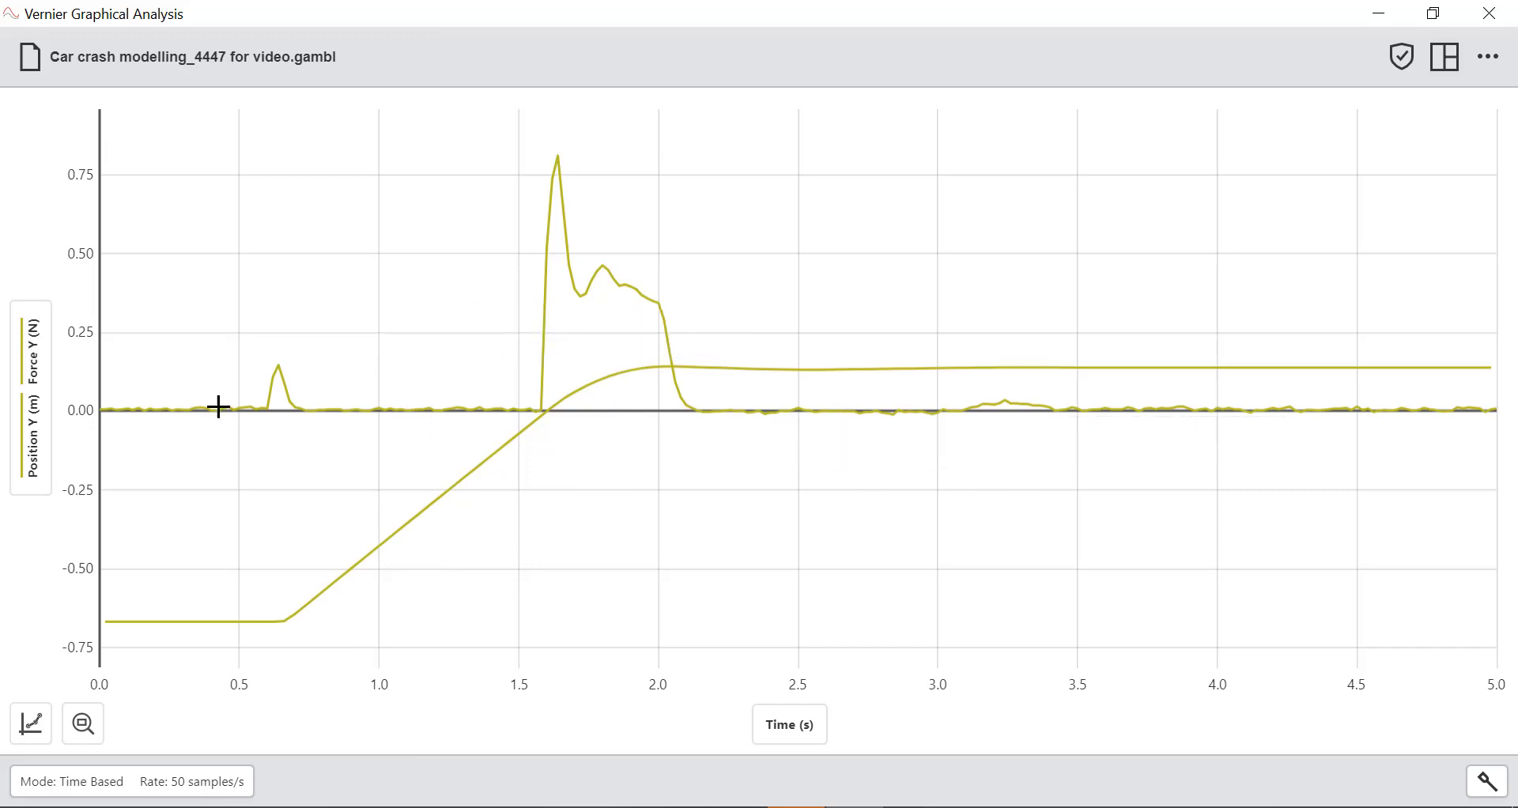
Rename Data Set 4 as "Crumple zone 1"
click(35, 409)
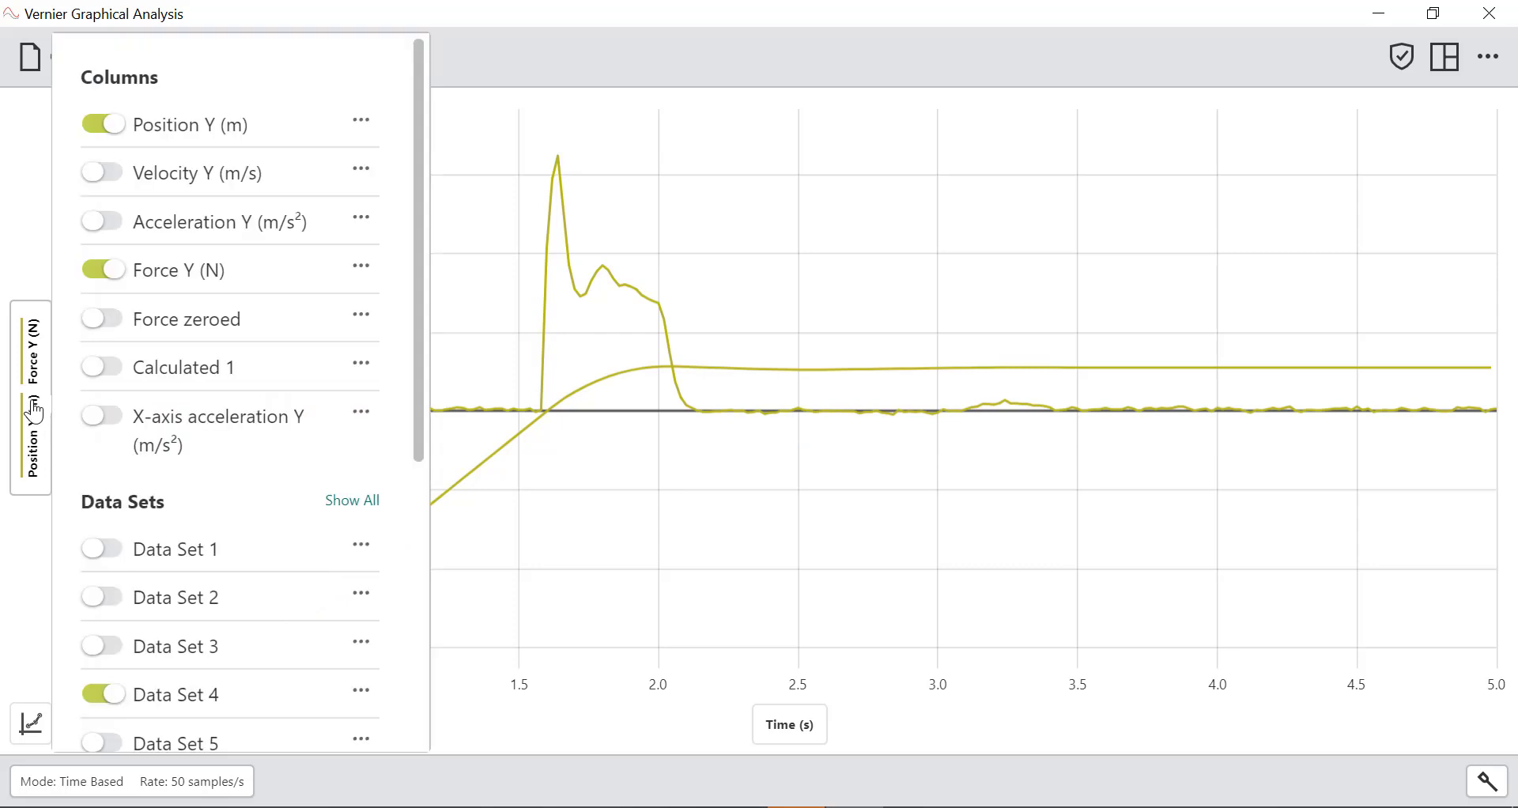
click(361, 694)
click(452, 691)
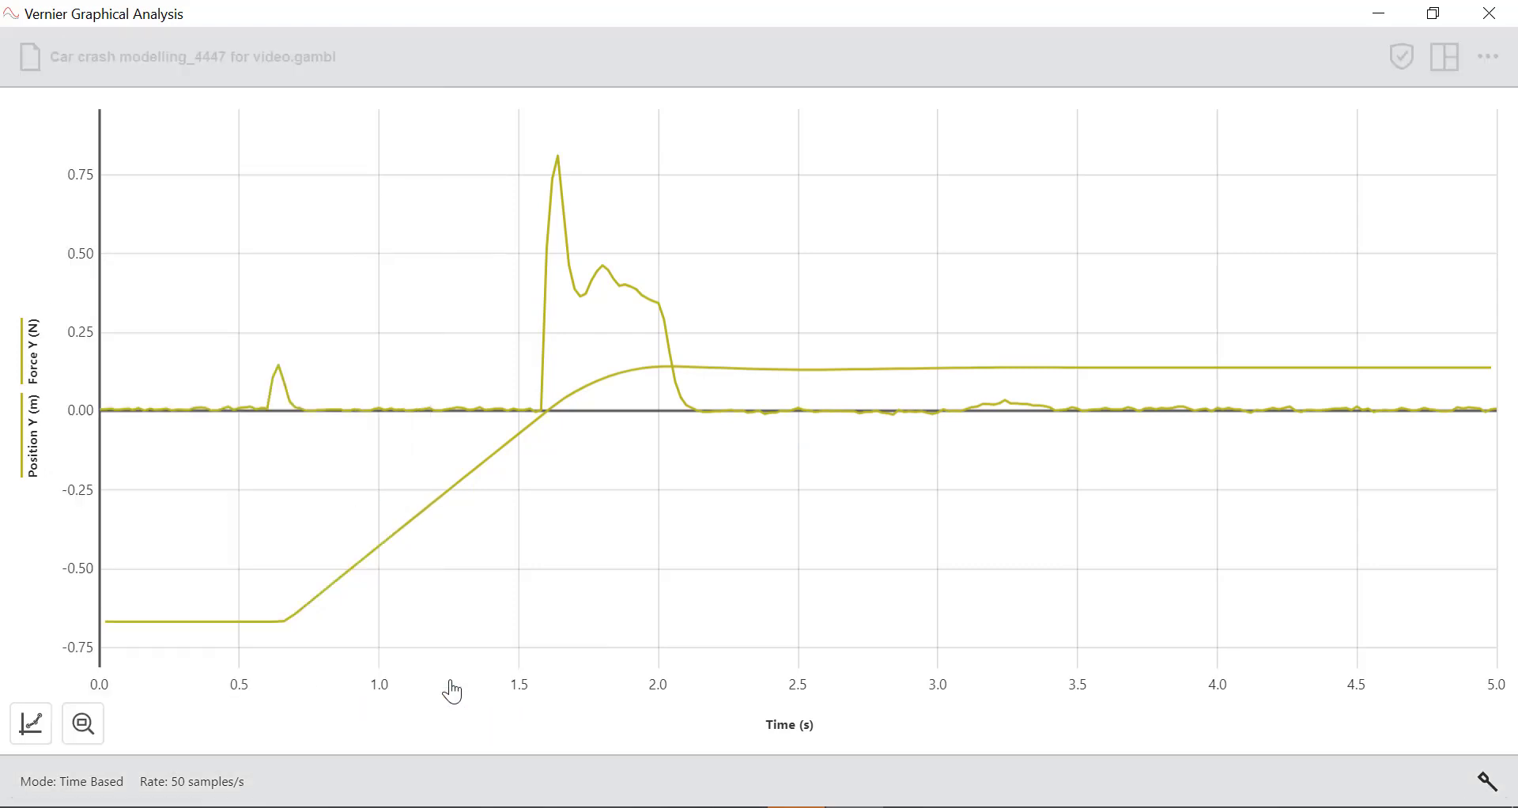
click(681, 415)
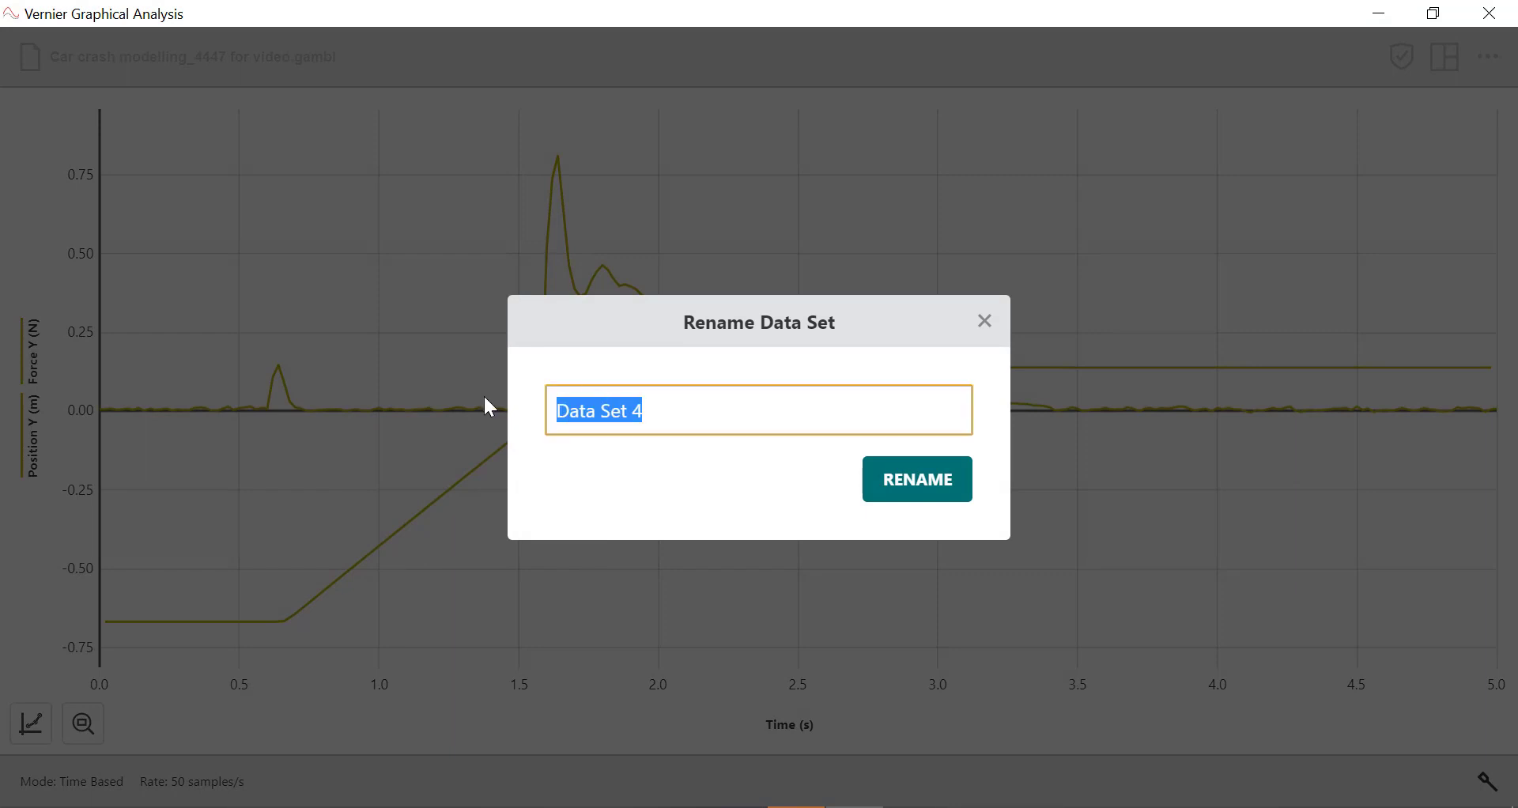
text(C)
key(BackSpace)
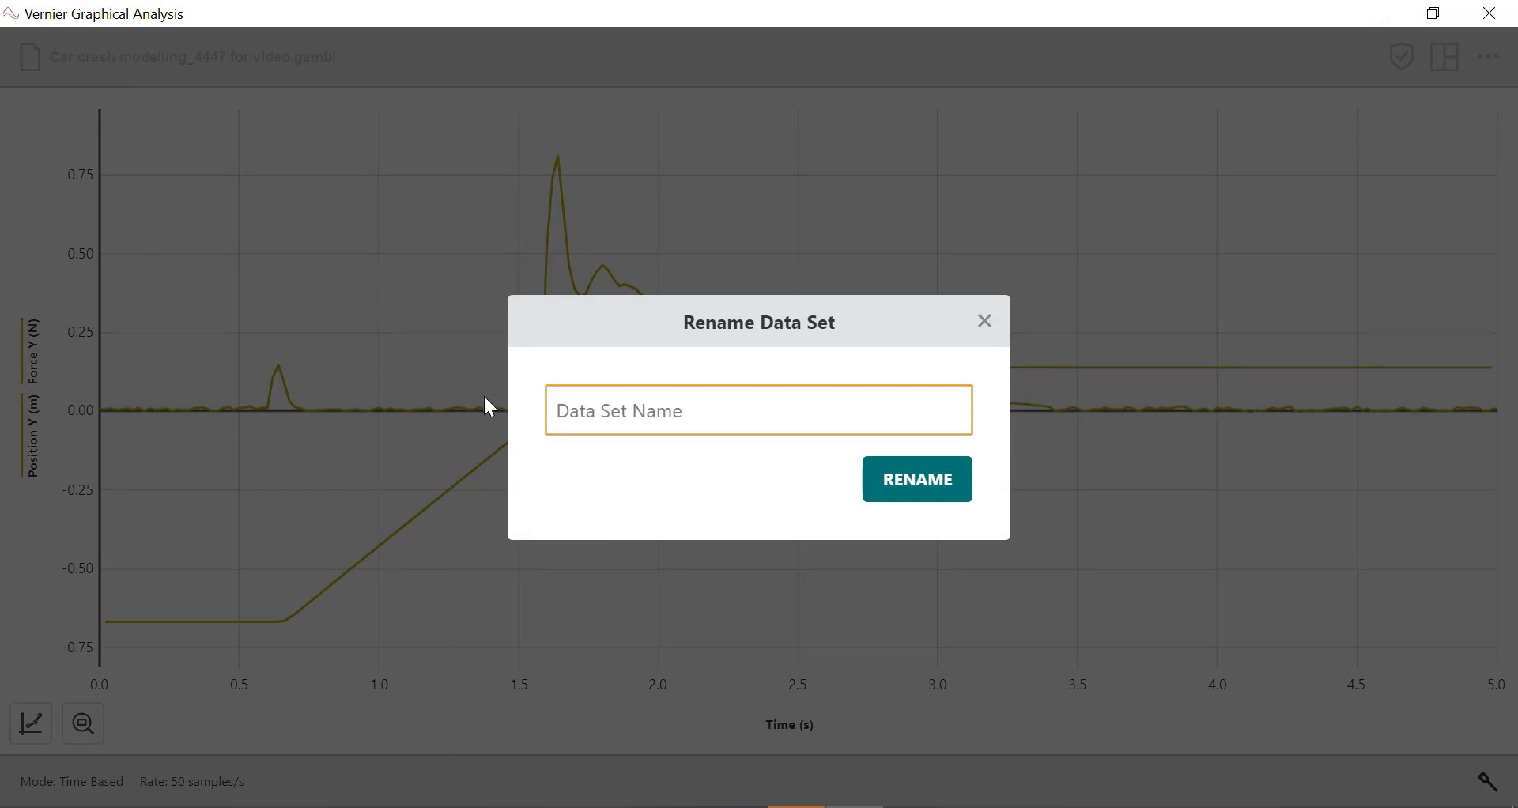
text(Crumple zone 1)
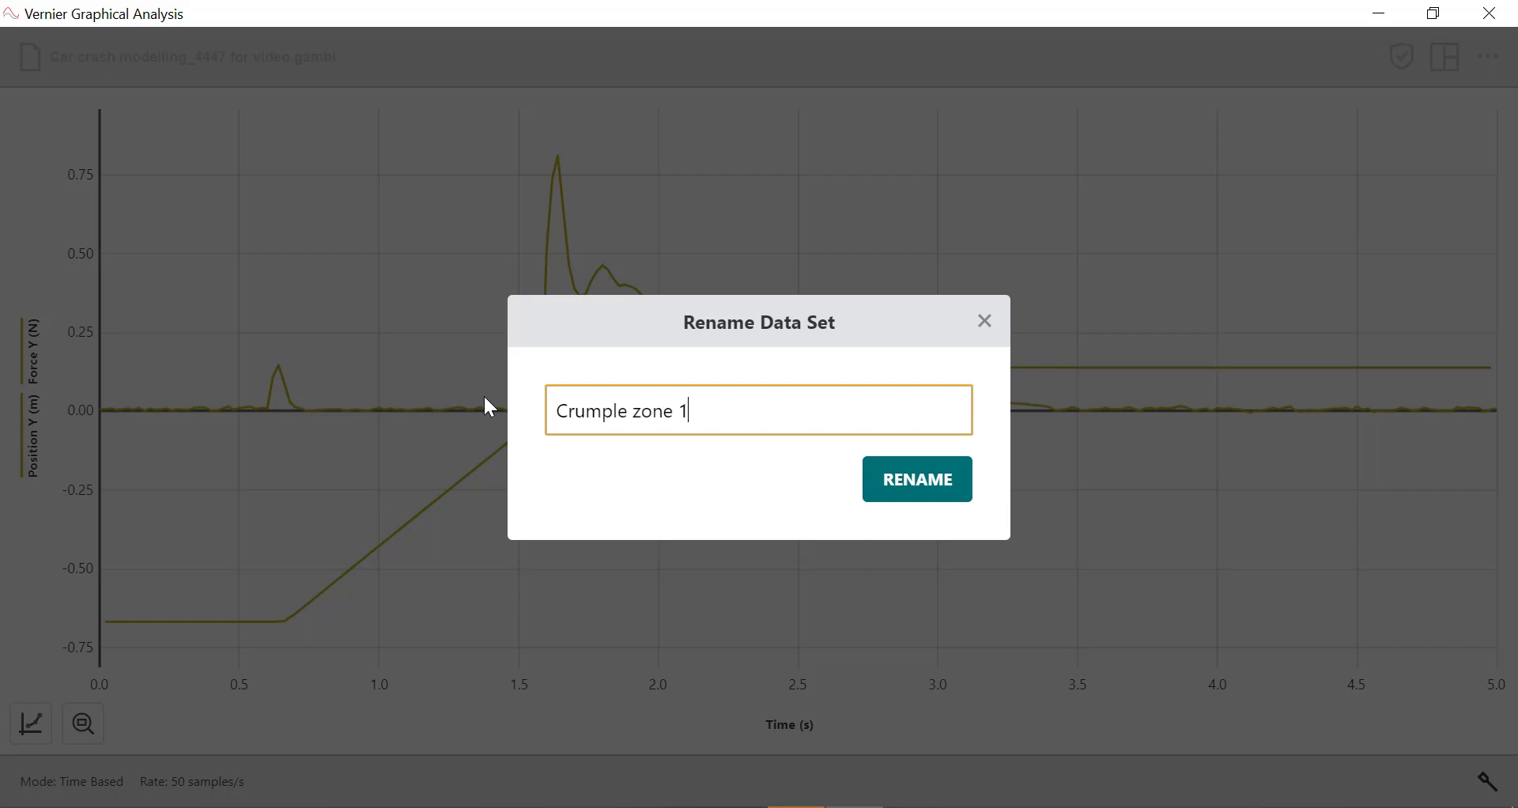
key(Return)
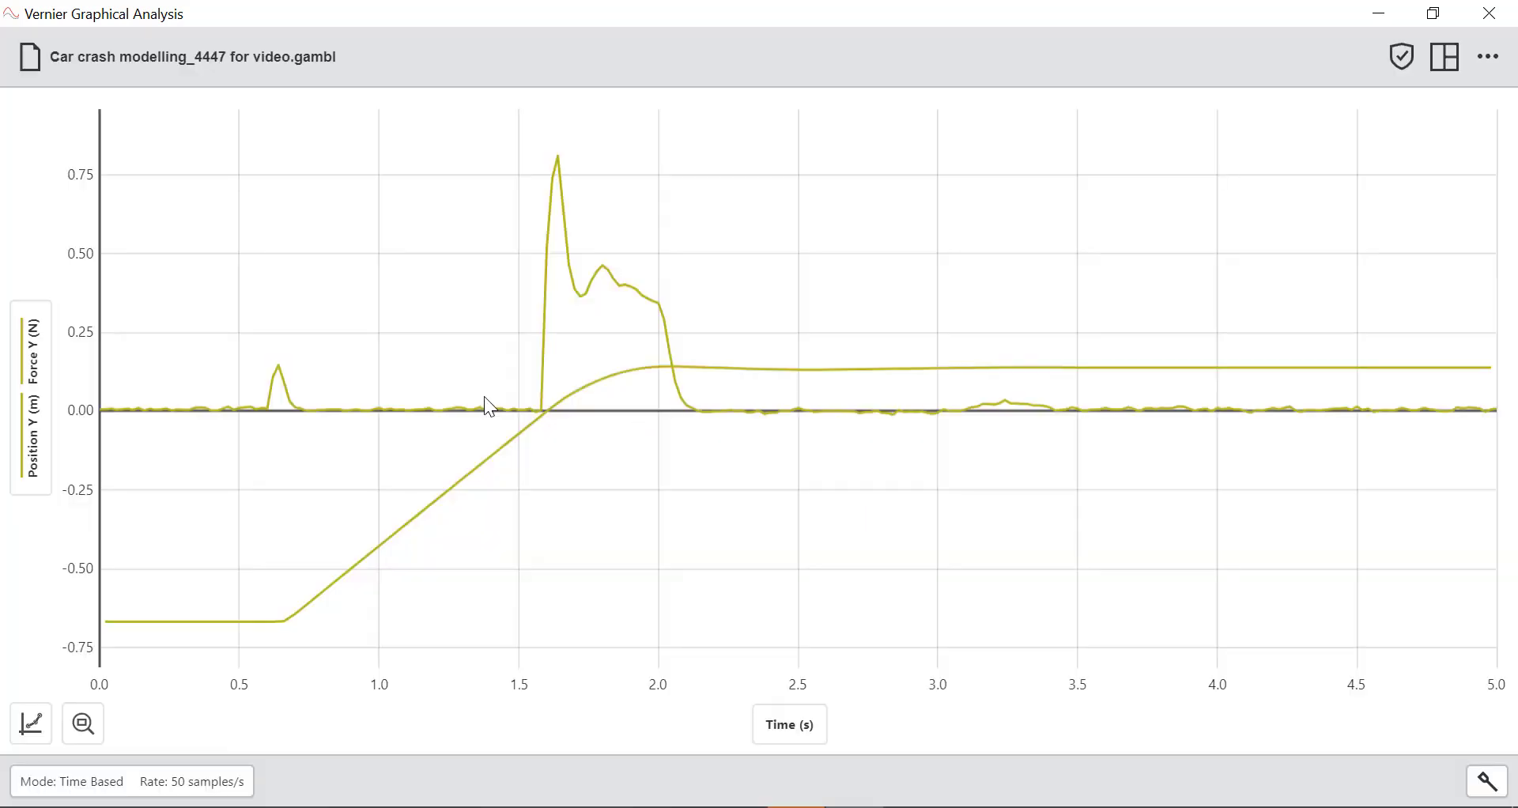
Show Data Set 7 alongside Crumple zone 1 and rename it "Crumple zone #2"
click(18, 399)
scroll(206, 546, down, 3)
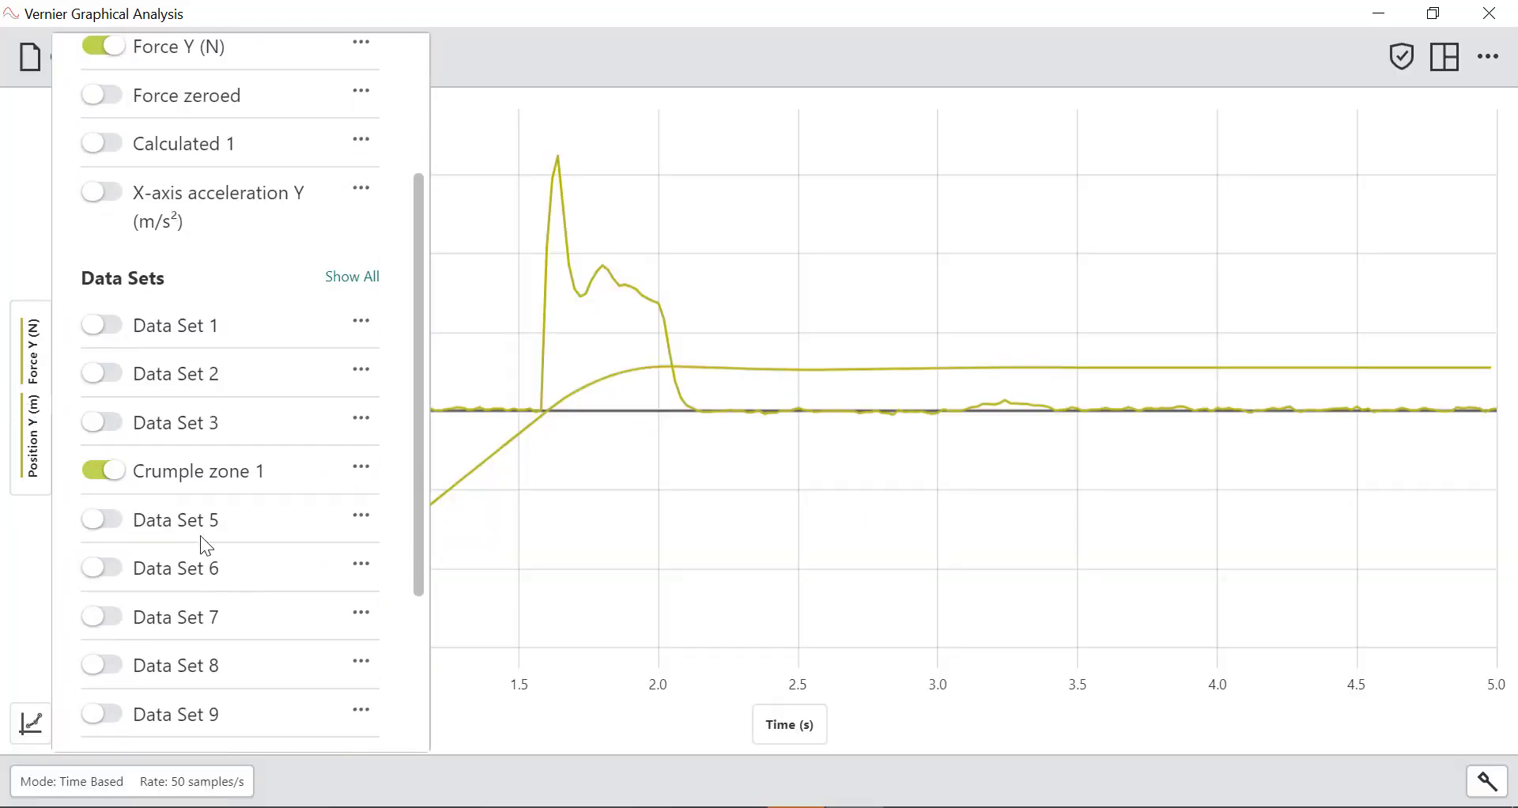
click(103, 459)
click(101, 461)
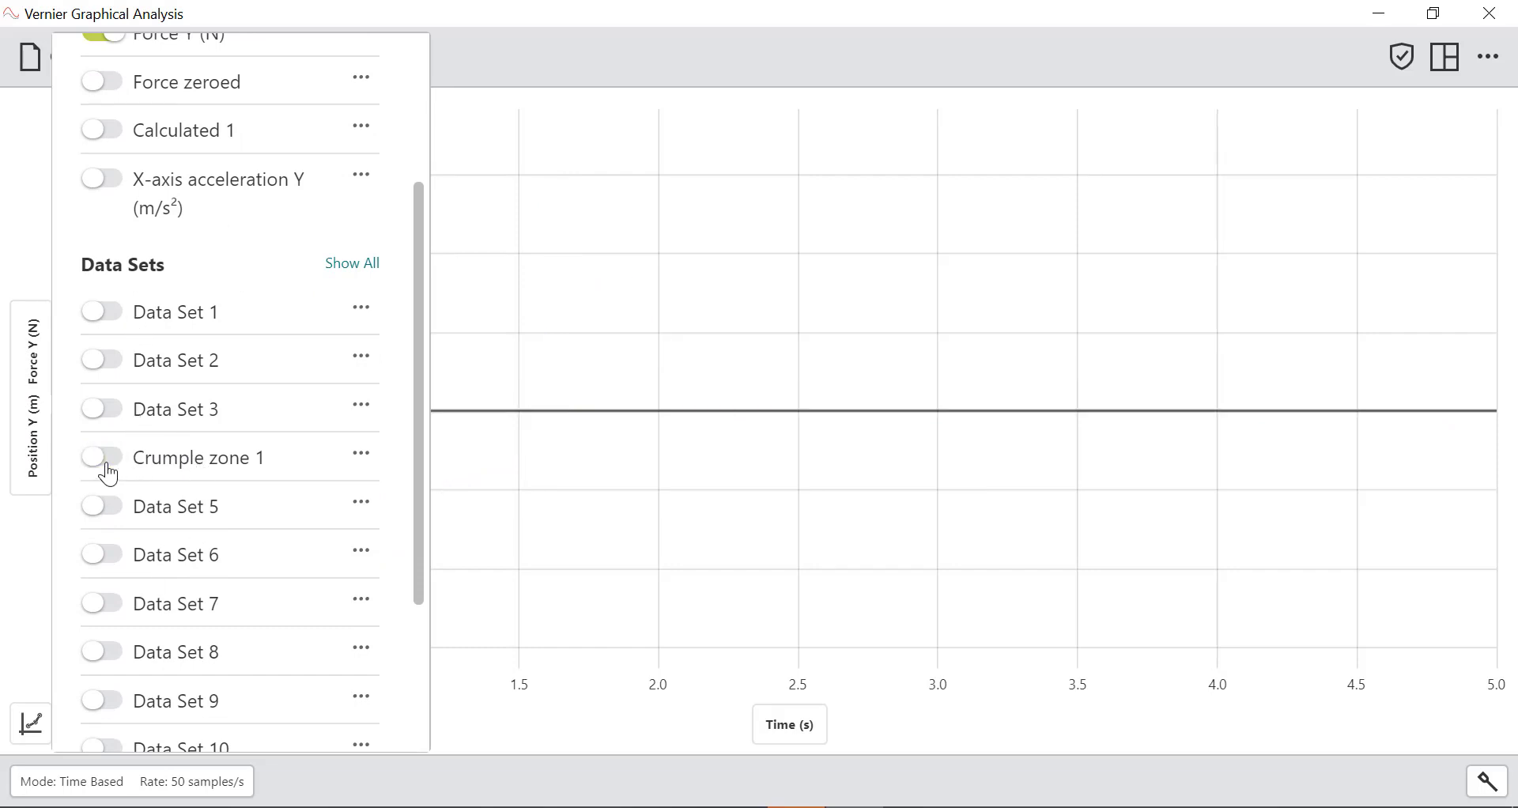
click(104, 613)
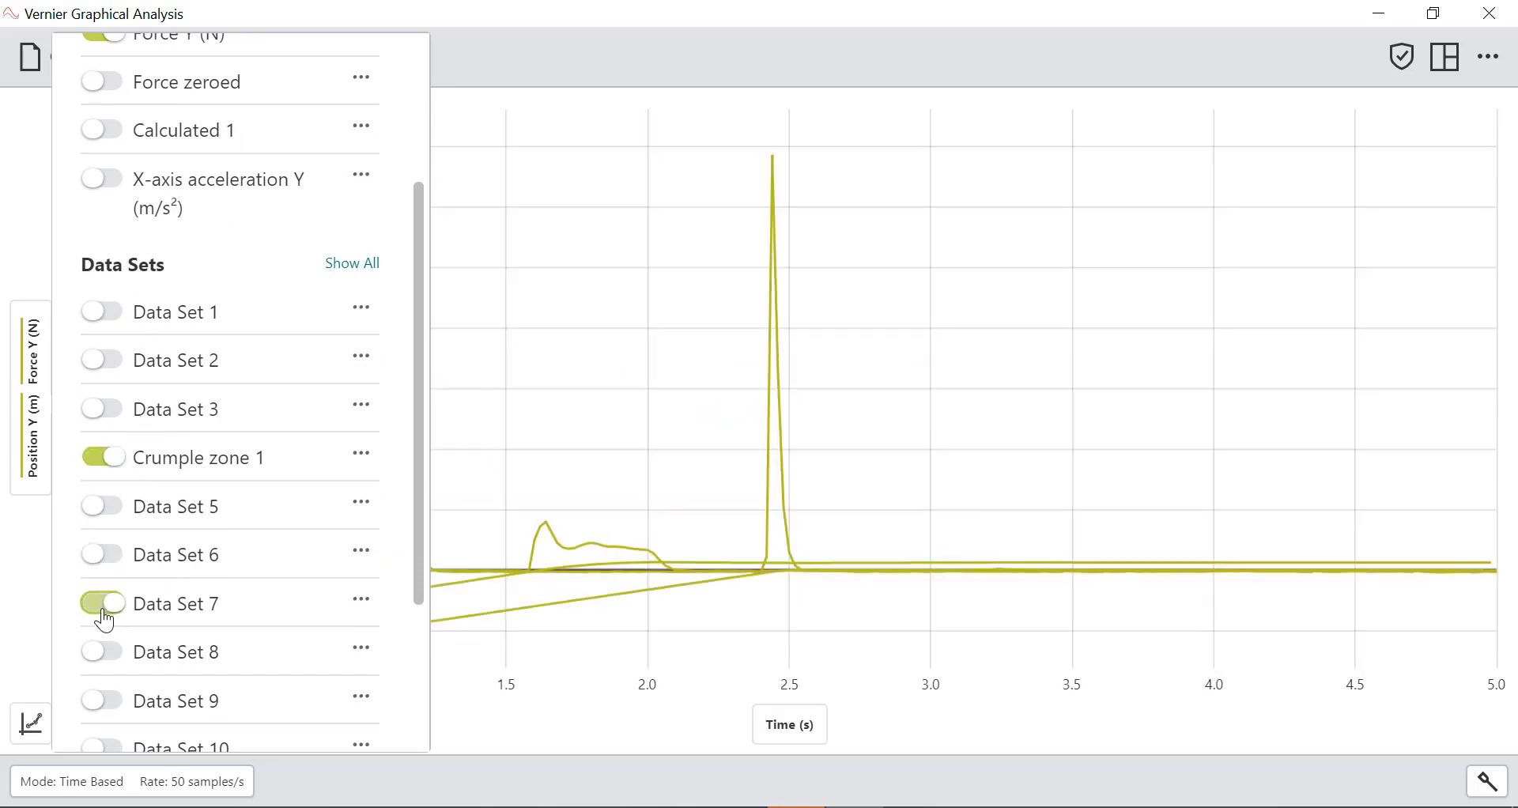
click(361, 602)
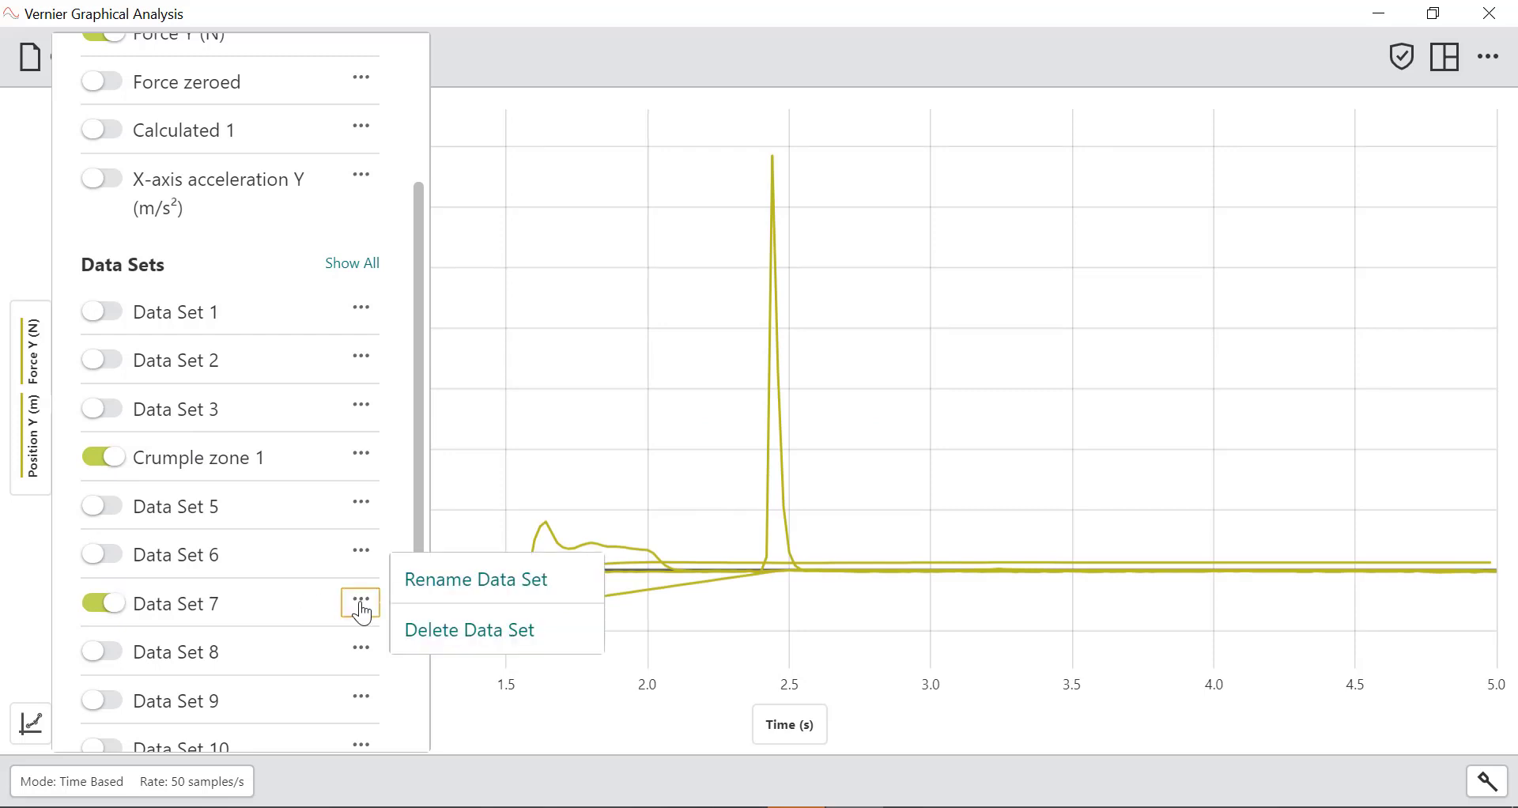
click(483, 591)
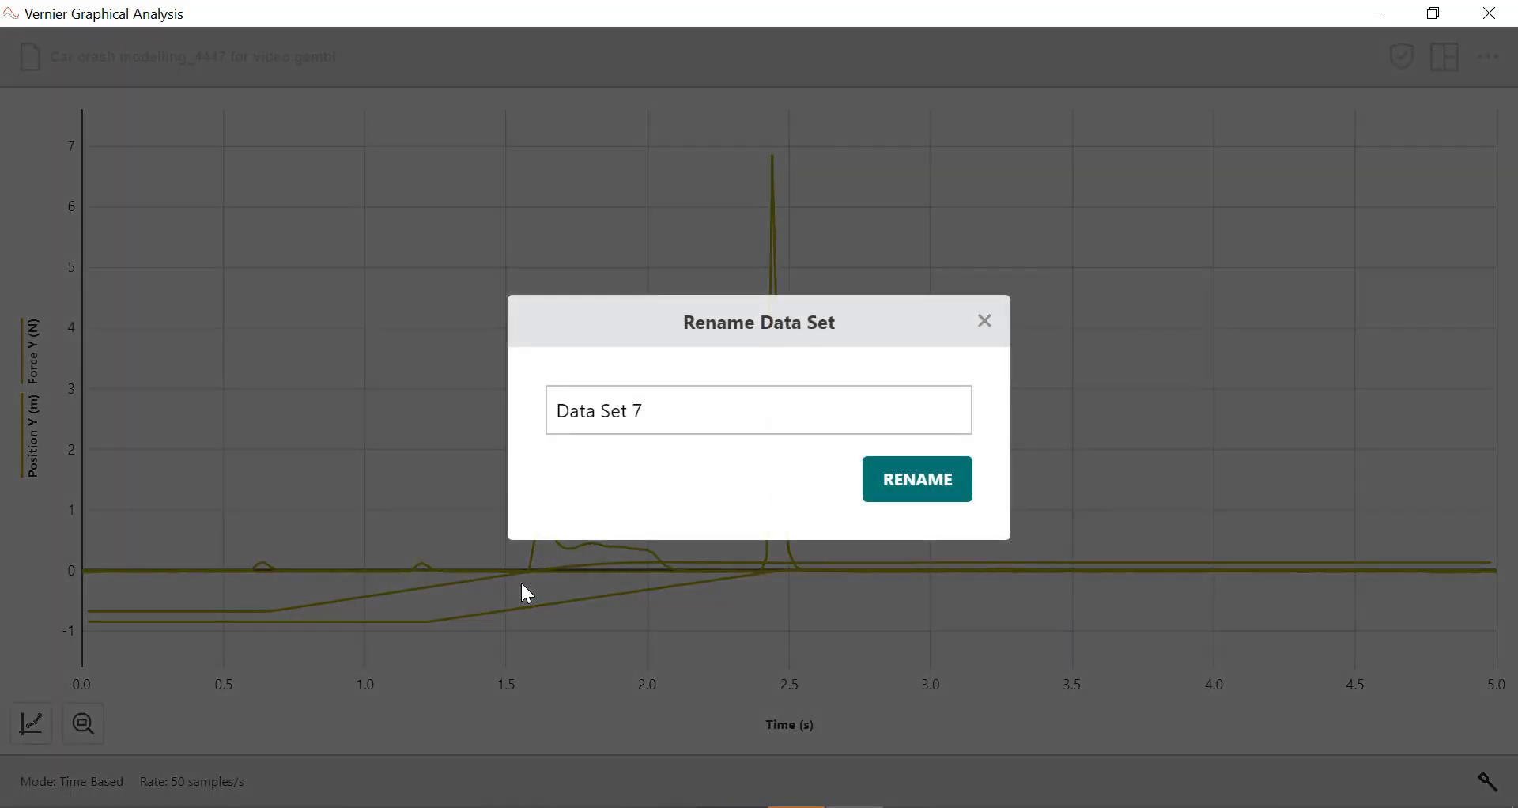
triple_click(654, 413)
text(Crumple zone #2)
key(Return)
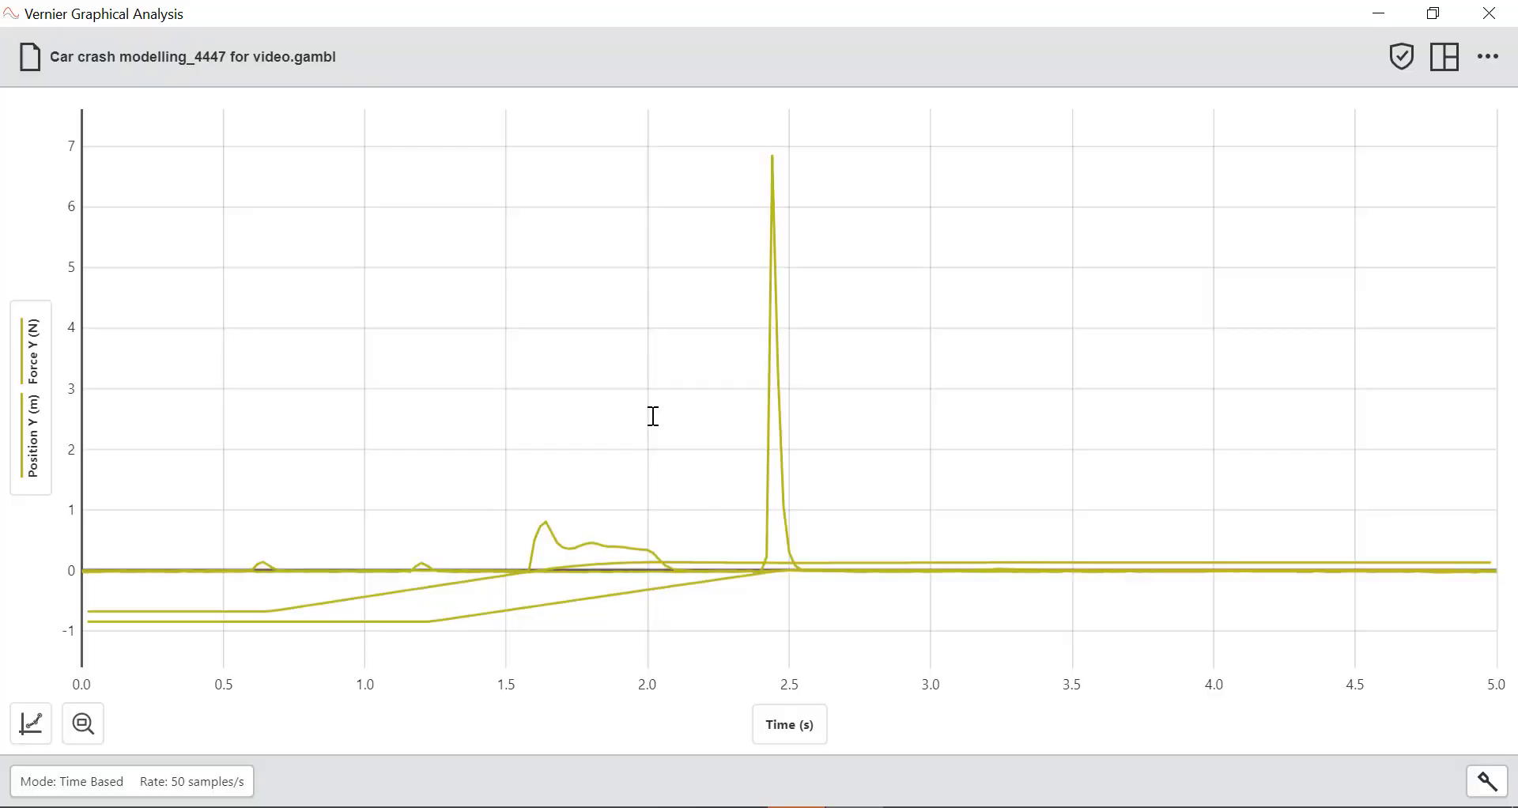
Delete Data Set 11 from the file
click(33, 359)
scroll(179, 622, down, 6)
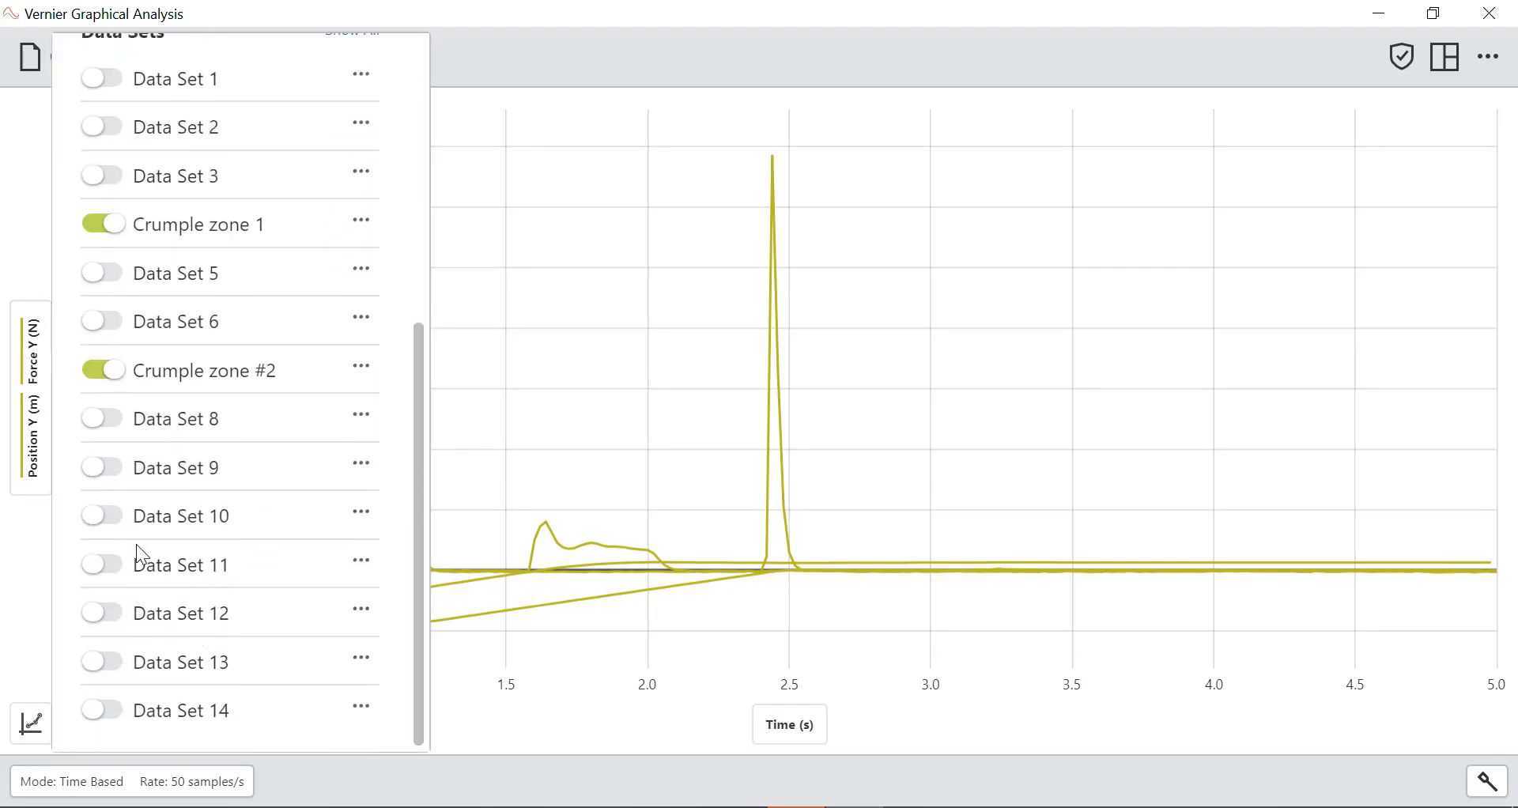
click(89, 567)
click(88, 577)
click(361, 562)
click(453, 595)
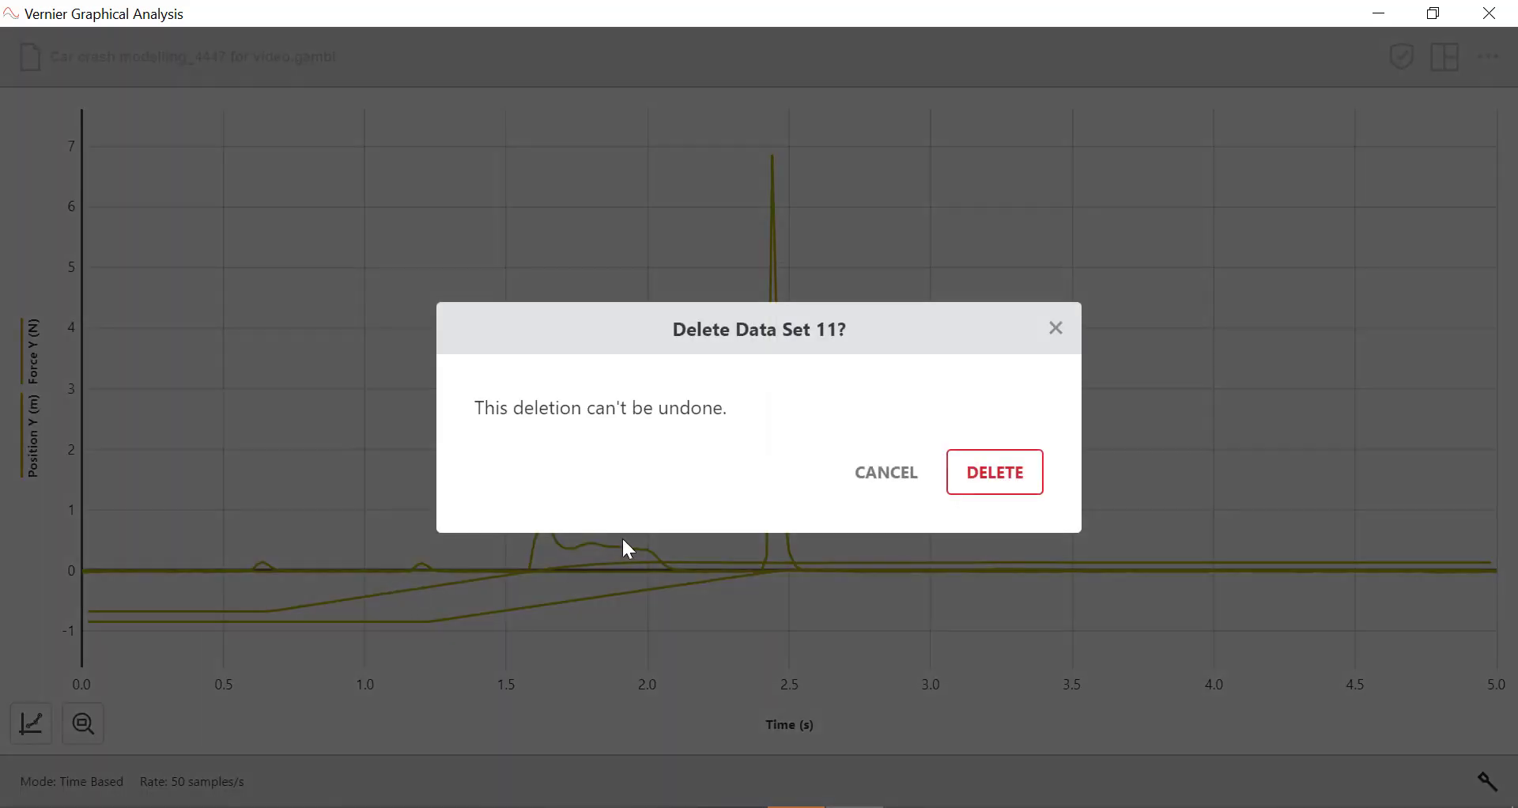
click(985, 474)
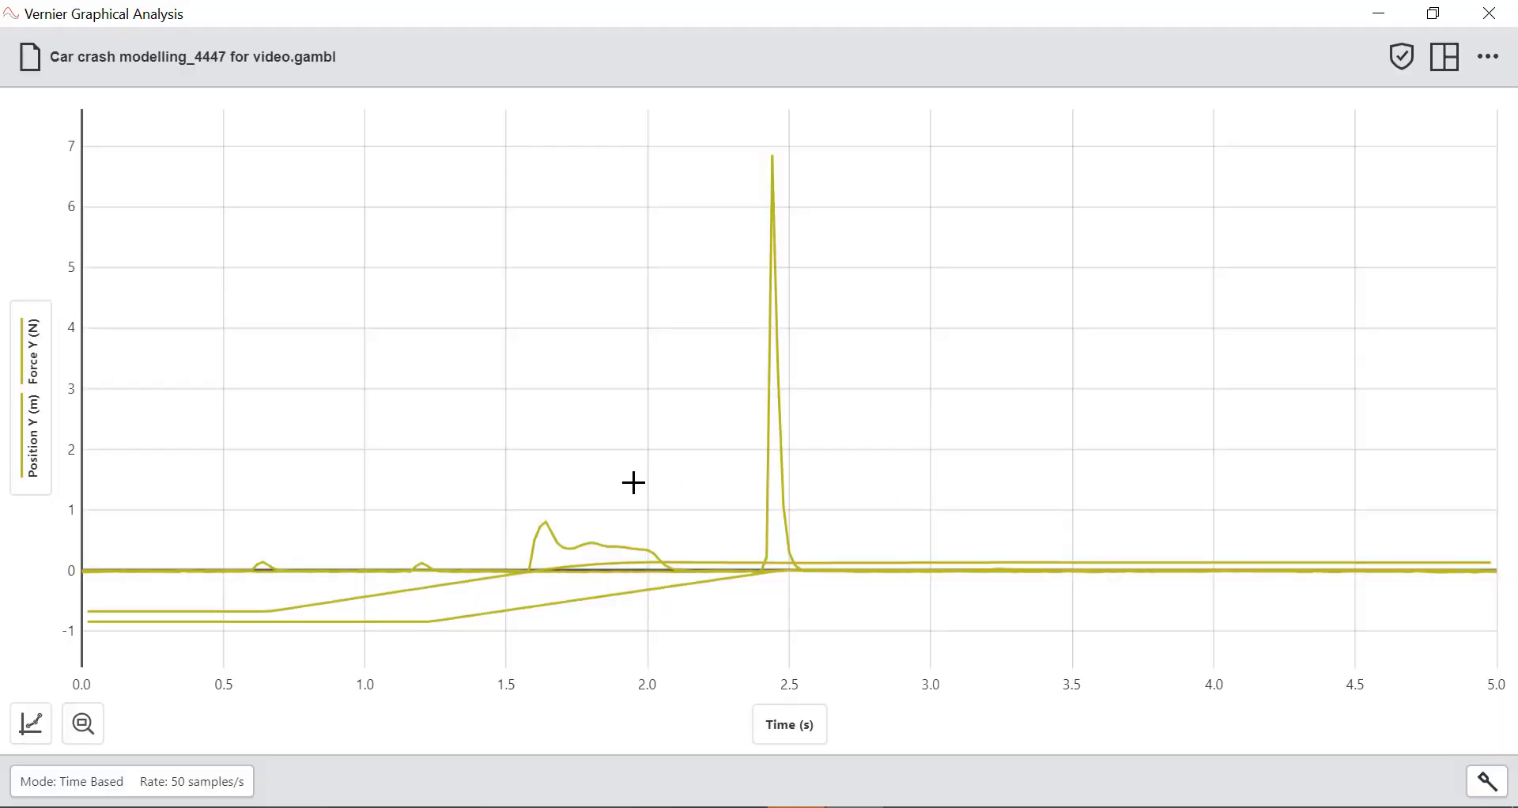
Plot X-axis acceleration Y (m/s²) on the graph in place of Position Y (m) and Force Y (N)
click(32, 435)
scroll(219, 506, down, 4)
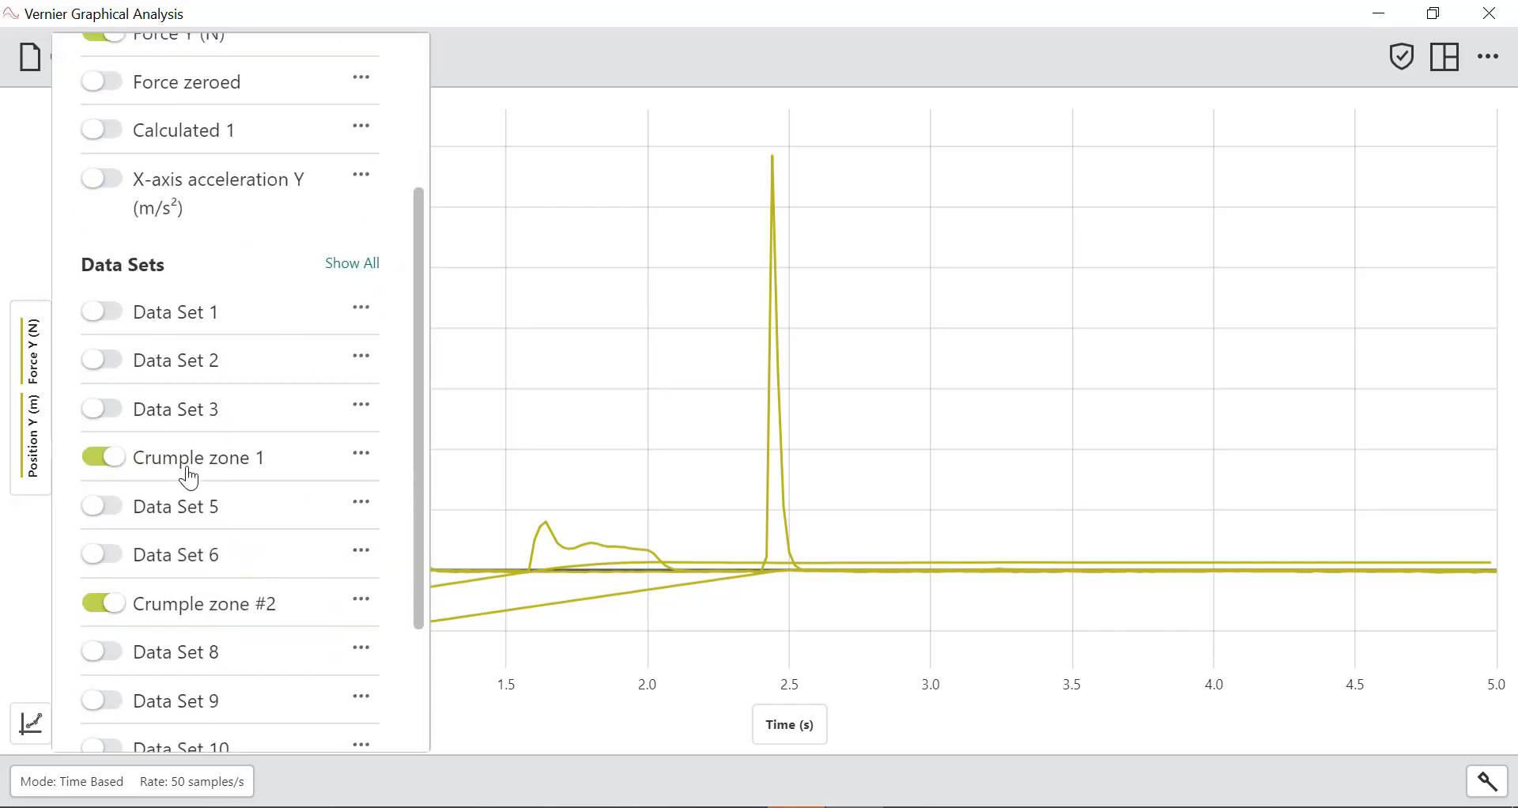
scroll(248, 585, up, 3)
scroll(242, 581, up, 2)
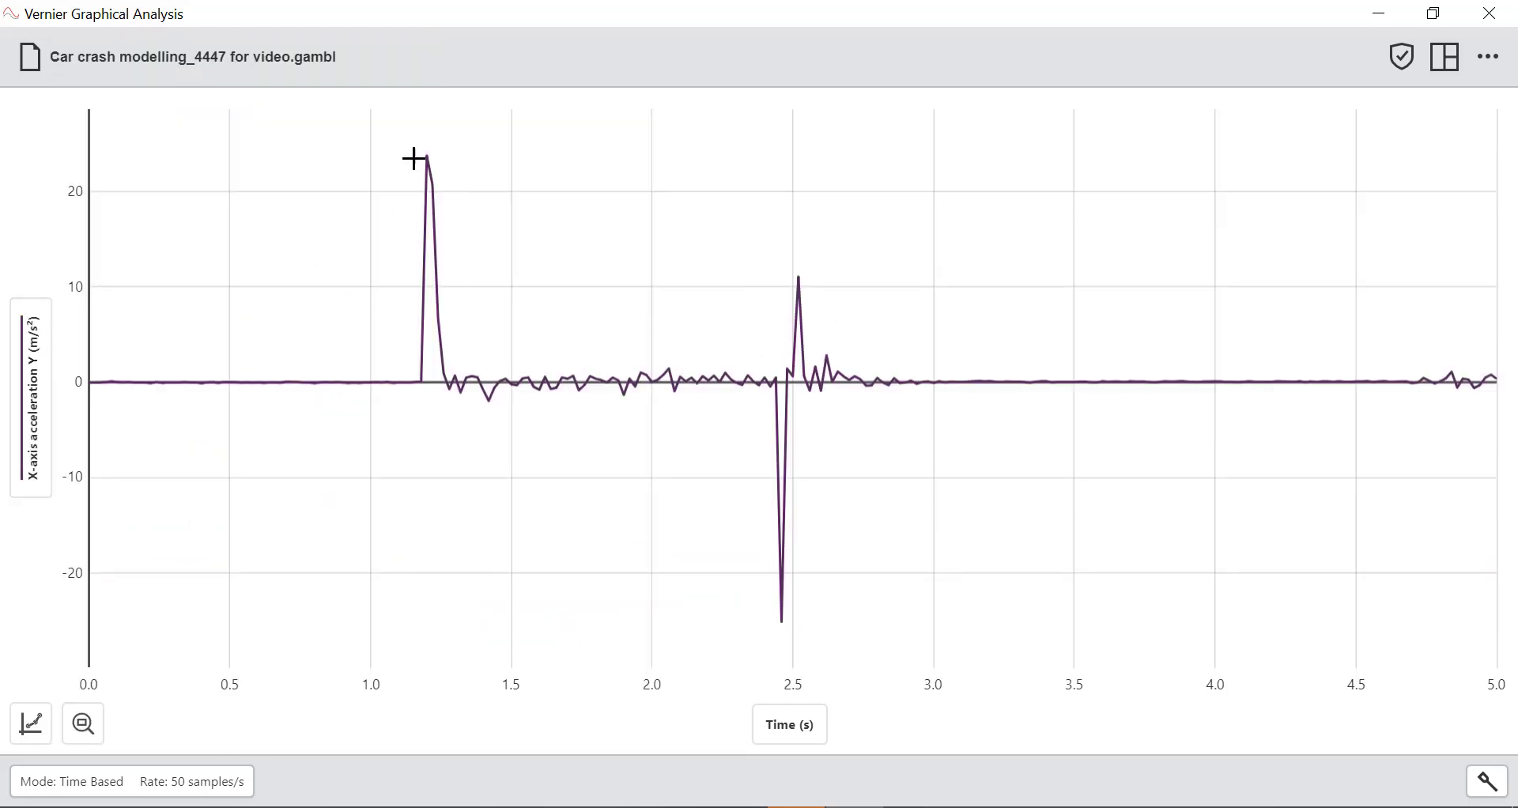
Zoom in on the first acceleration spike, from 1.14 to 1.30 s, and read its peak value
drag(411, 411, 451, 414)
click(83, 724)
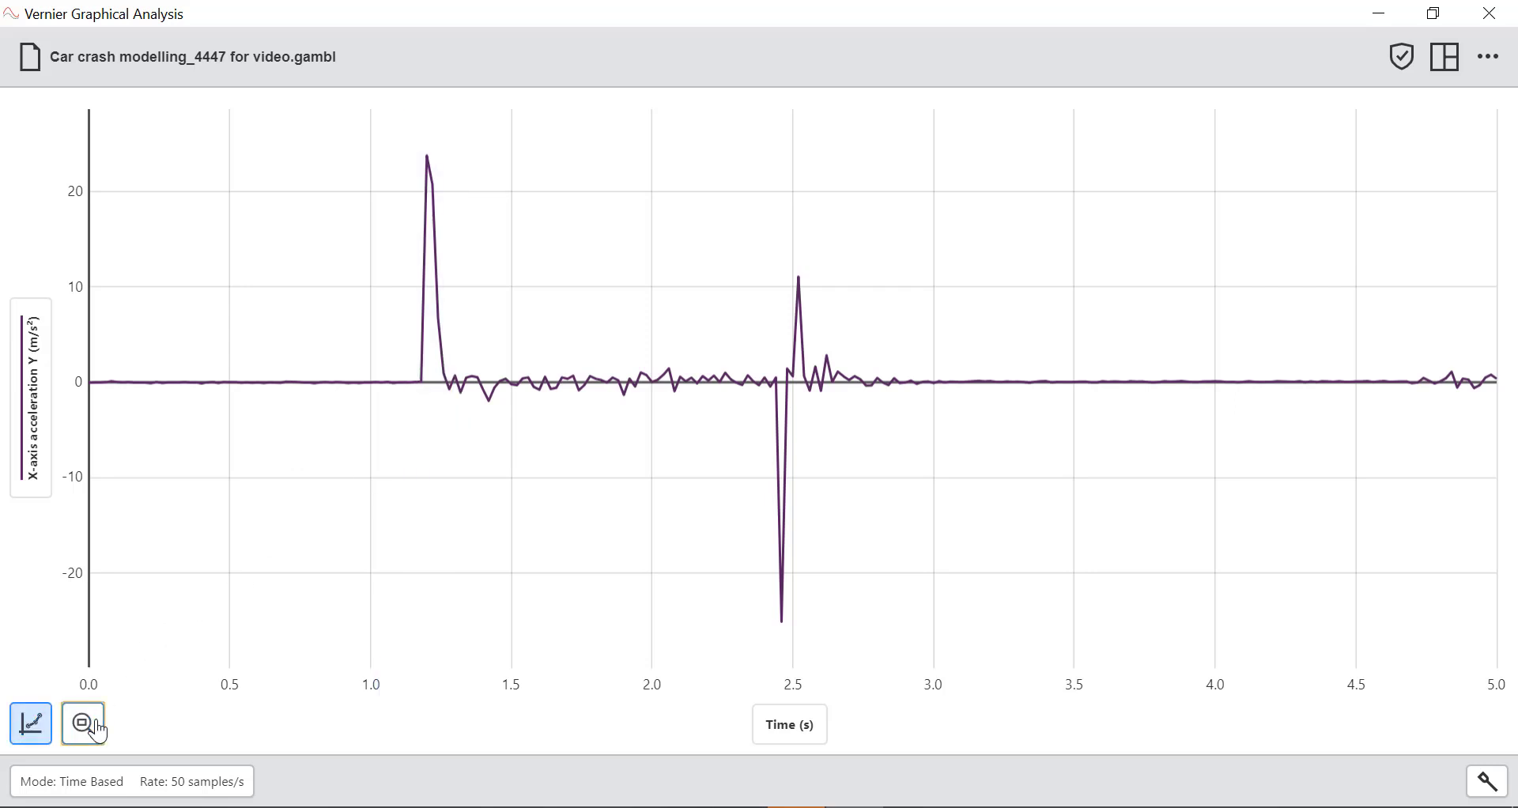
click(614, 157)
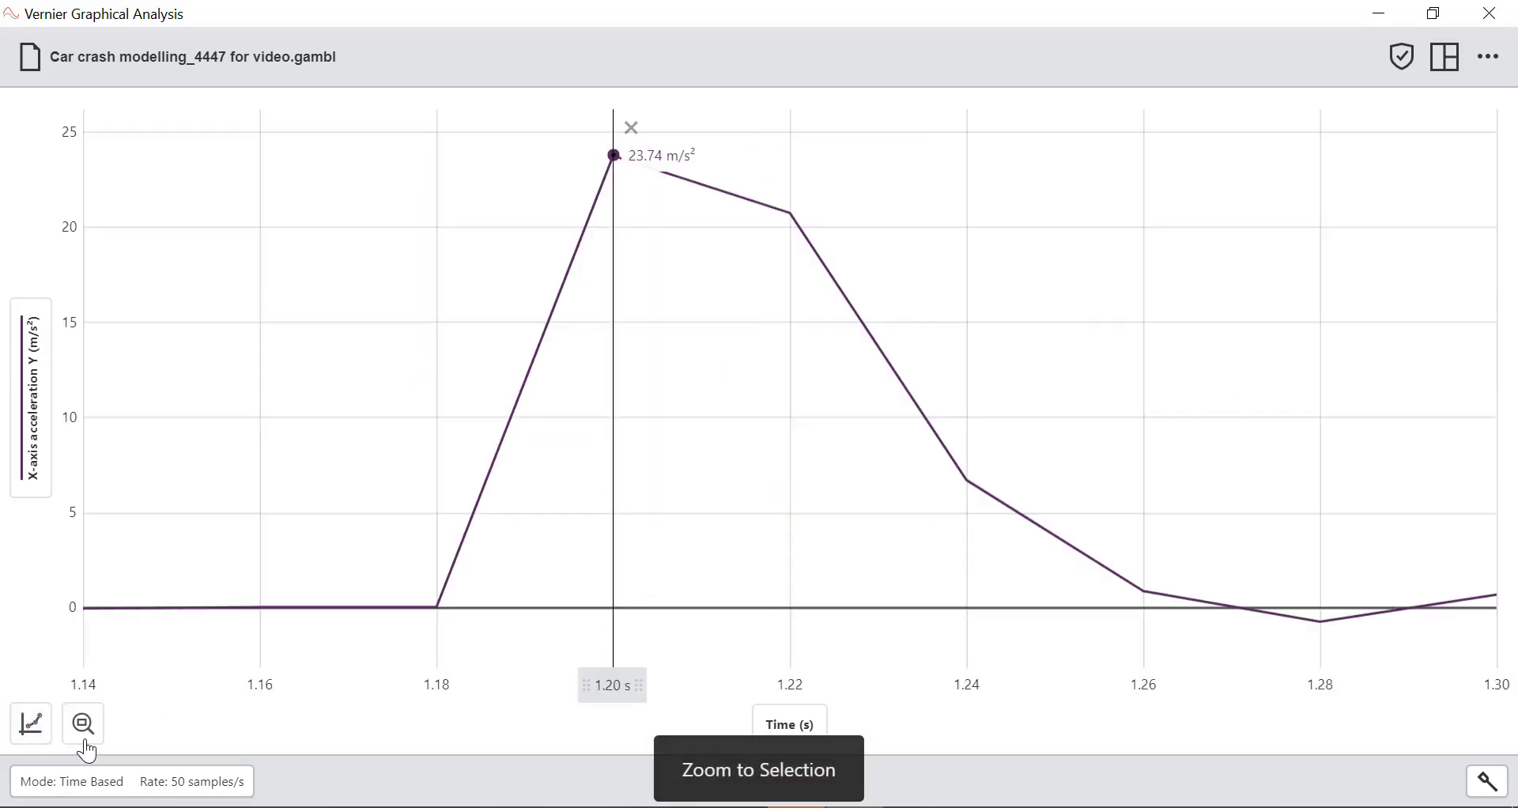
Zoom in on the acceleration curve from 2.34 to 2.56 s, read its negative and positive peaks, and select 2.44 to 2.52 s
click(83, 724)
drag(749, 278, 811, 588)
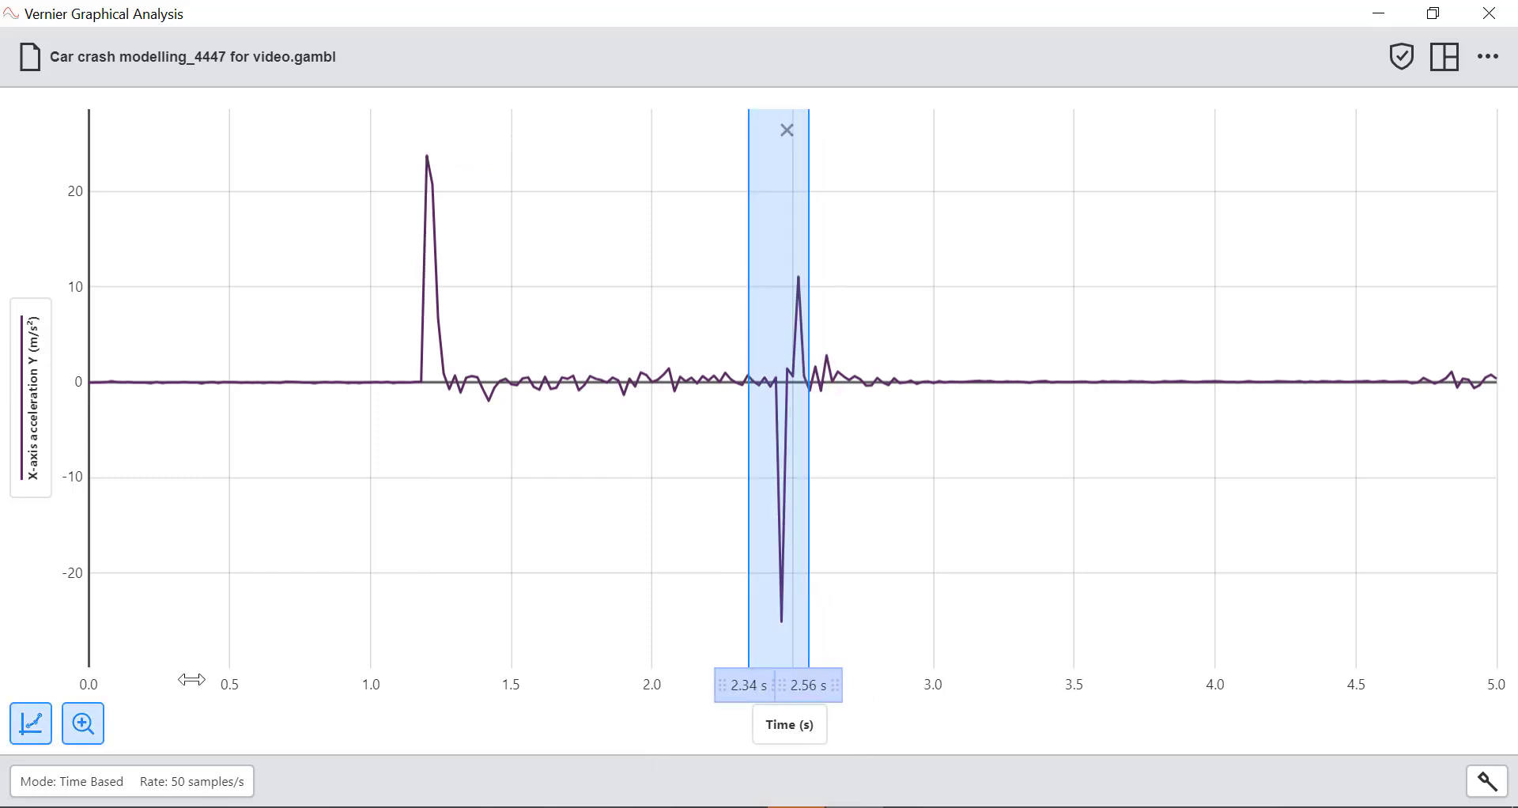
click(83, 725)
click(859, 622)
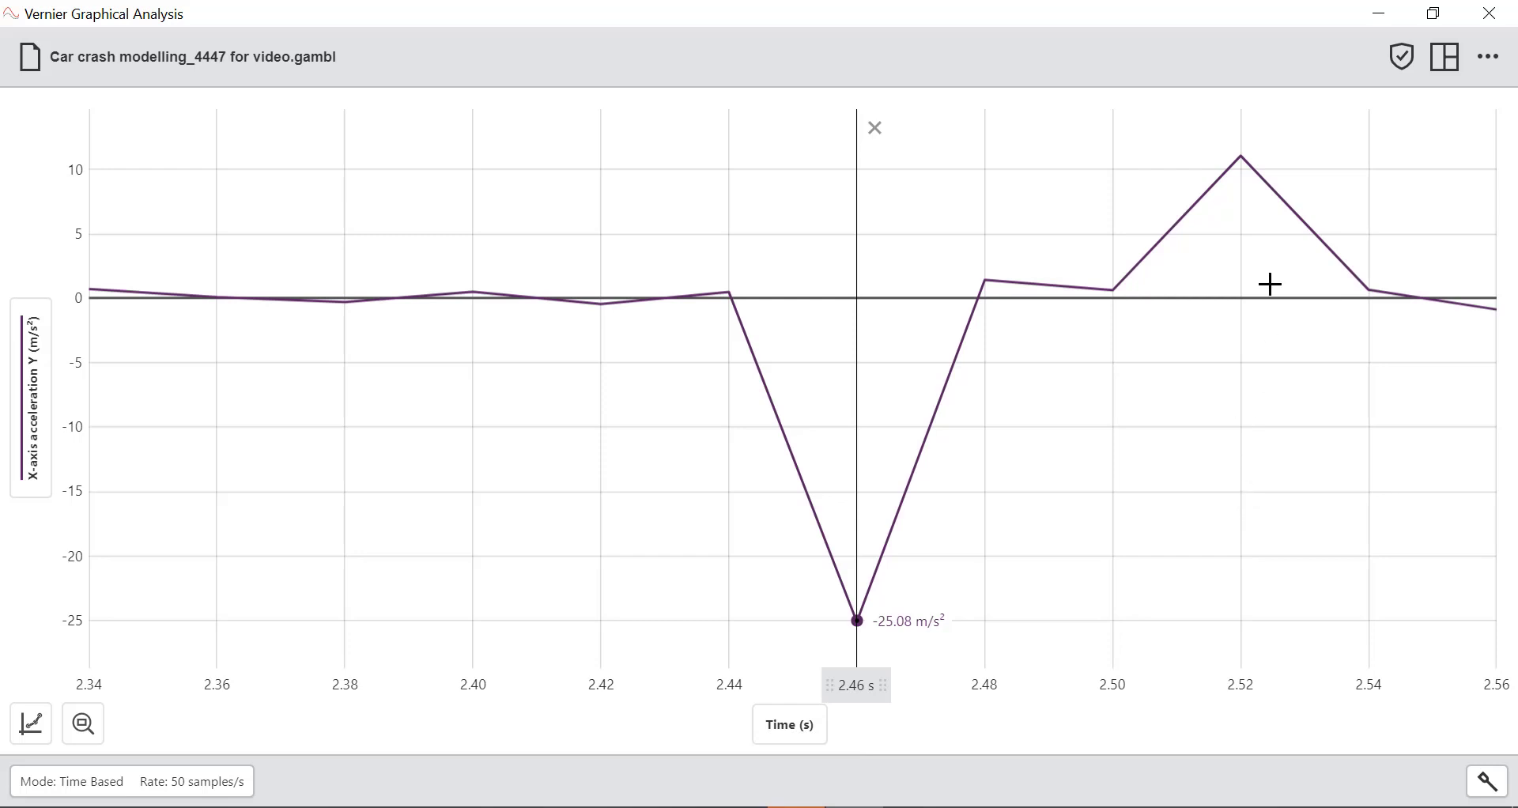
click(1241, 164)
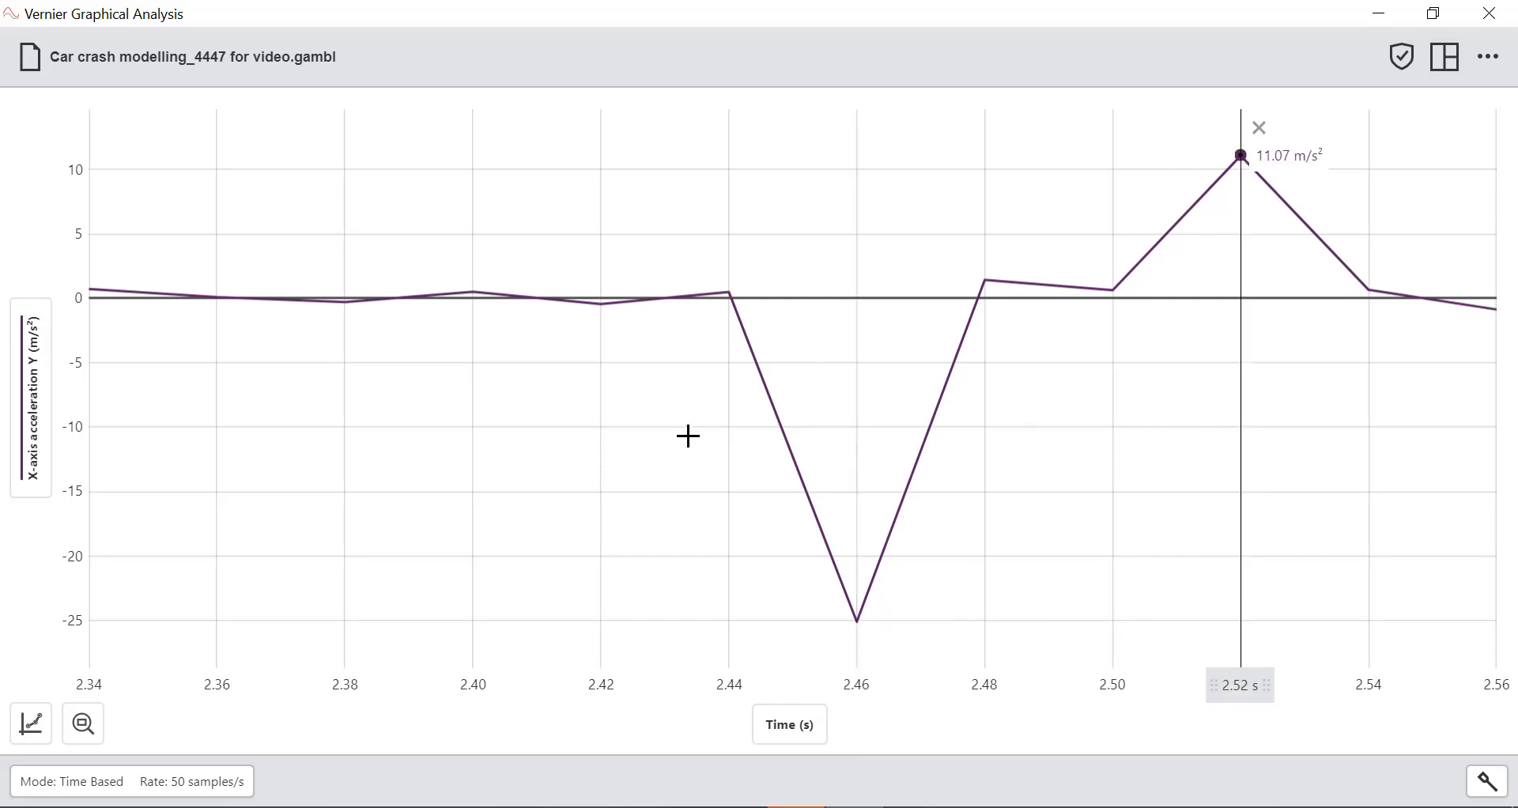
drag(727, 207, 1230, 600)
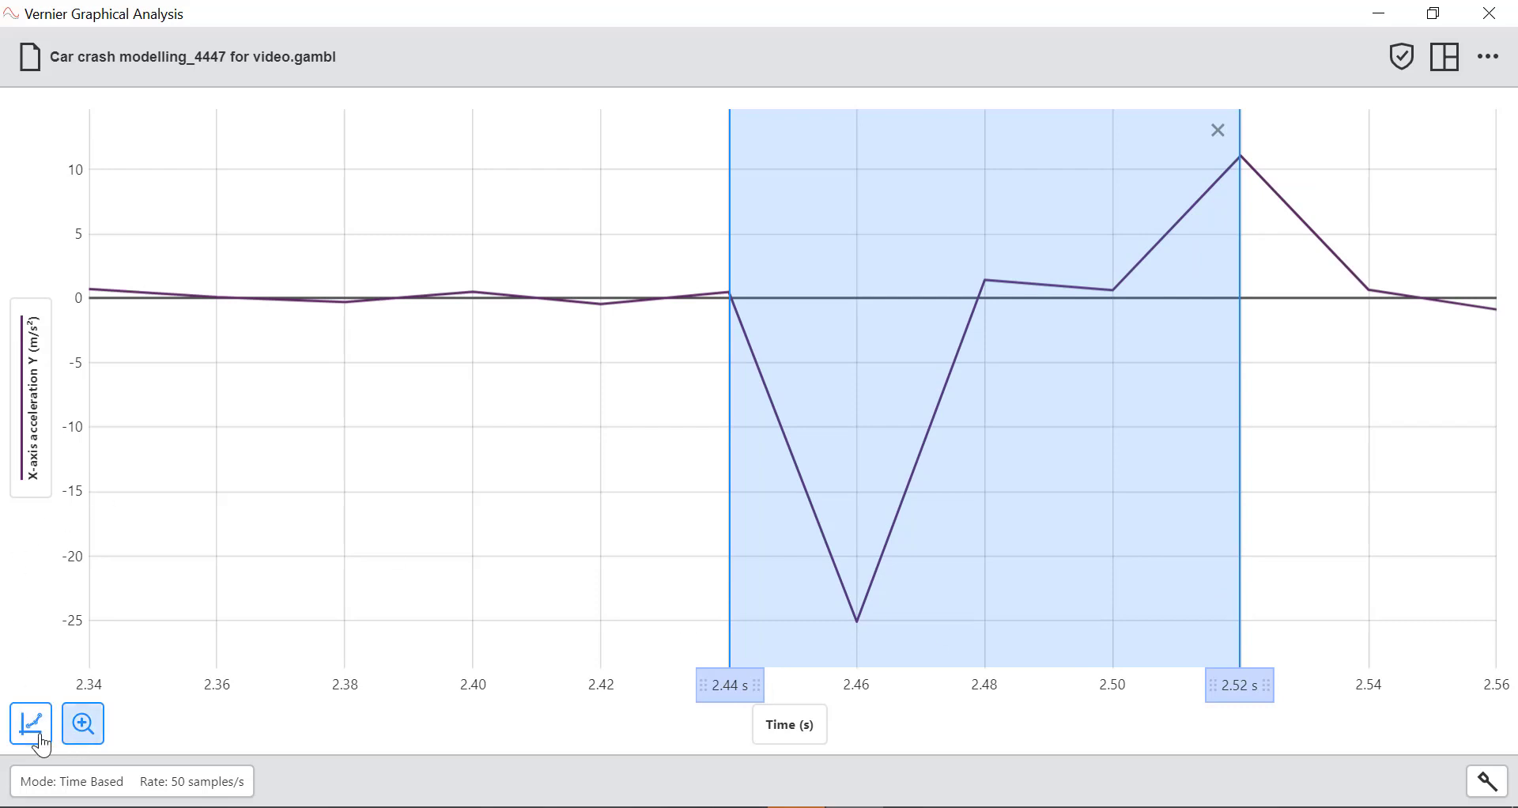
Plot Velocity Y (m/s) in place of X-axis acceleration Y (m/s²), and shift the graph along both axes
click(23, 483)
click(115, 413)
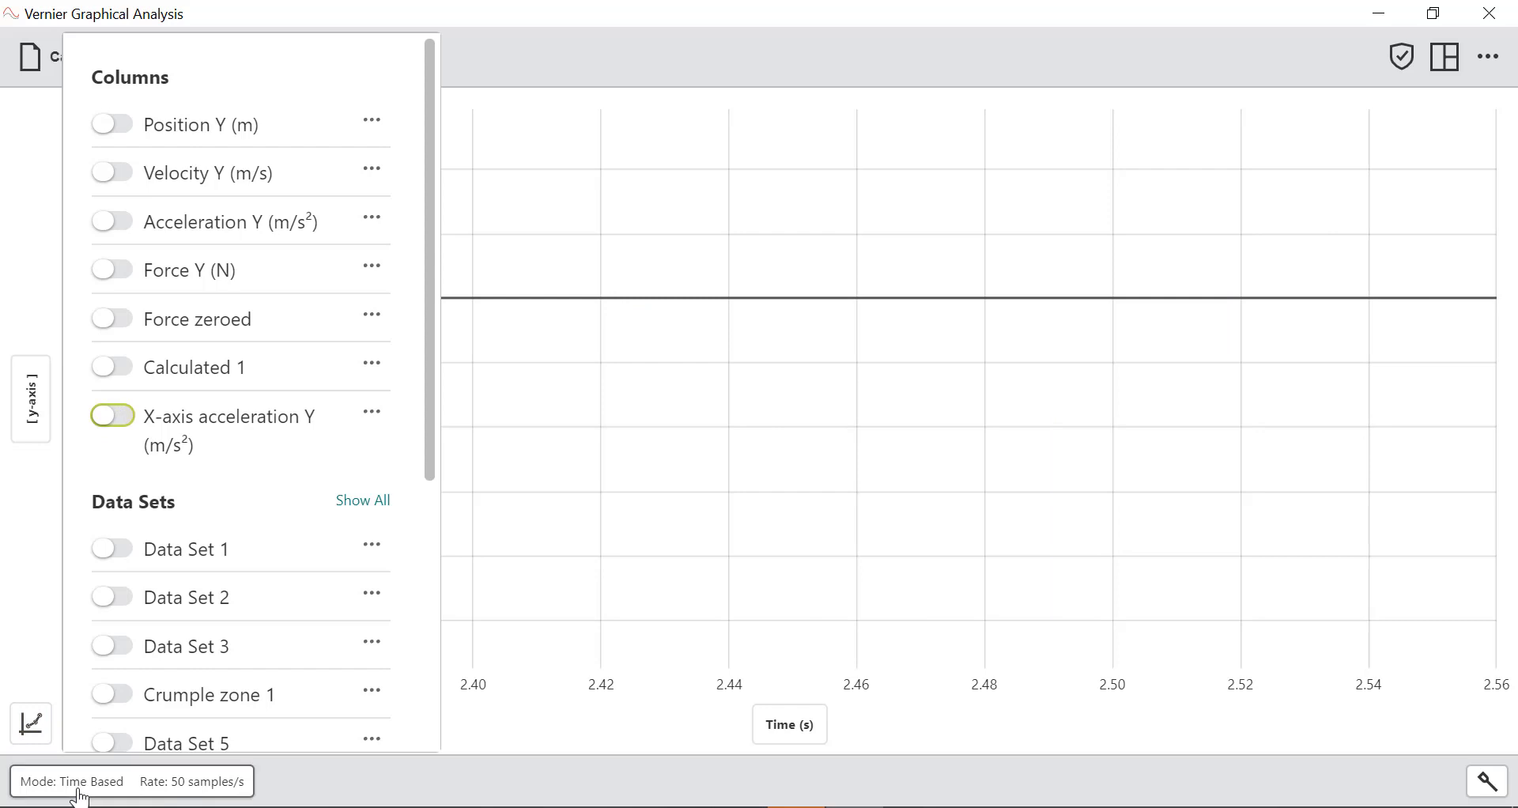
click(125, 178)
click(762, 386)
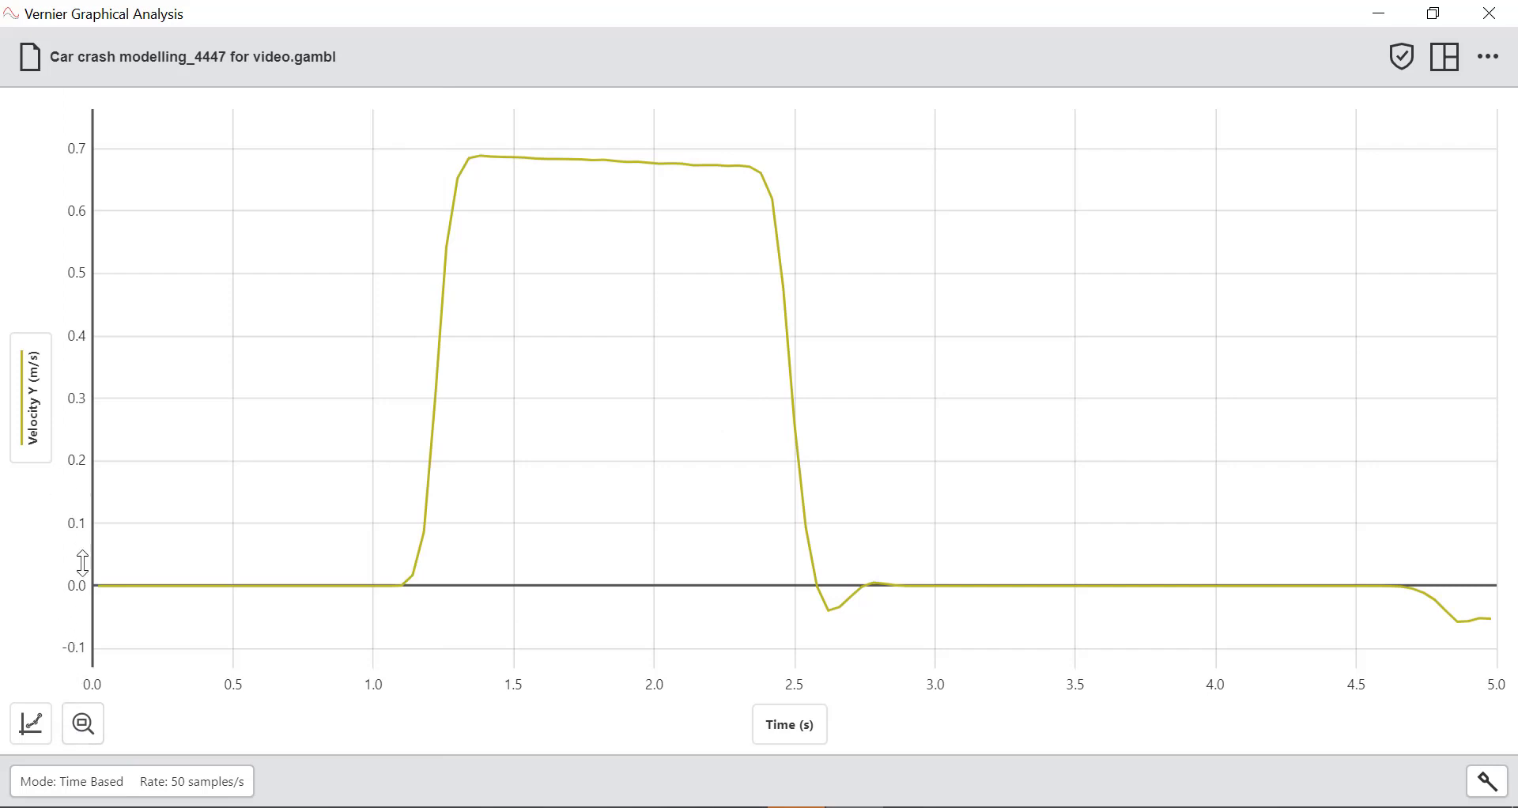
drag(83, 581, 92, 514)
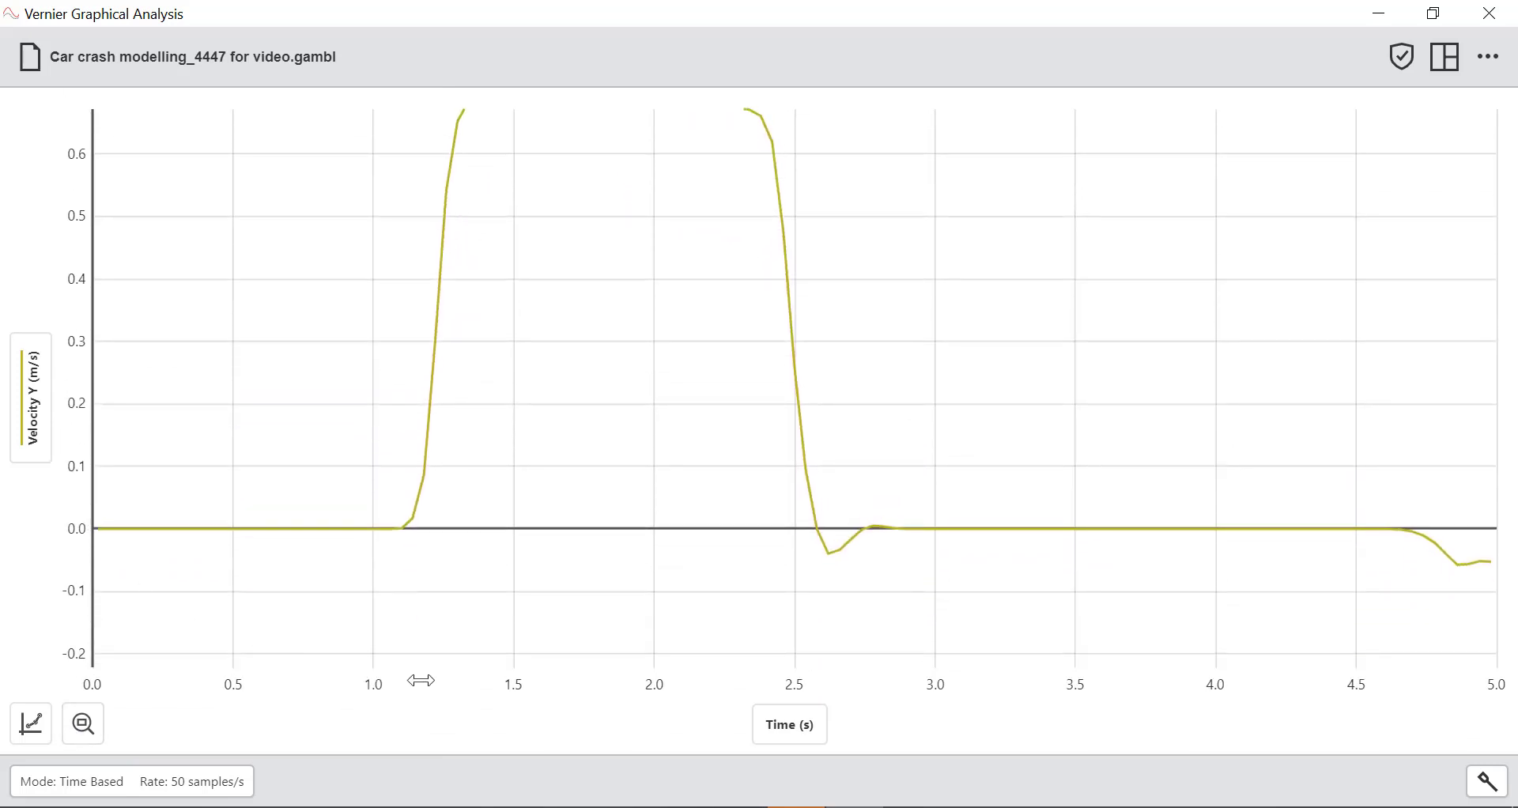
mouse_move(420, 681)
mouse_down()
mouse_move(623, 687)
mouse_move(430, 676)
mouse_up()
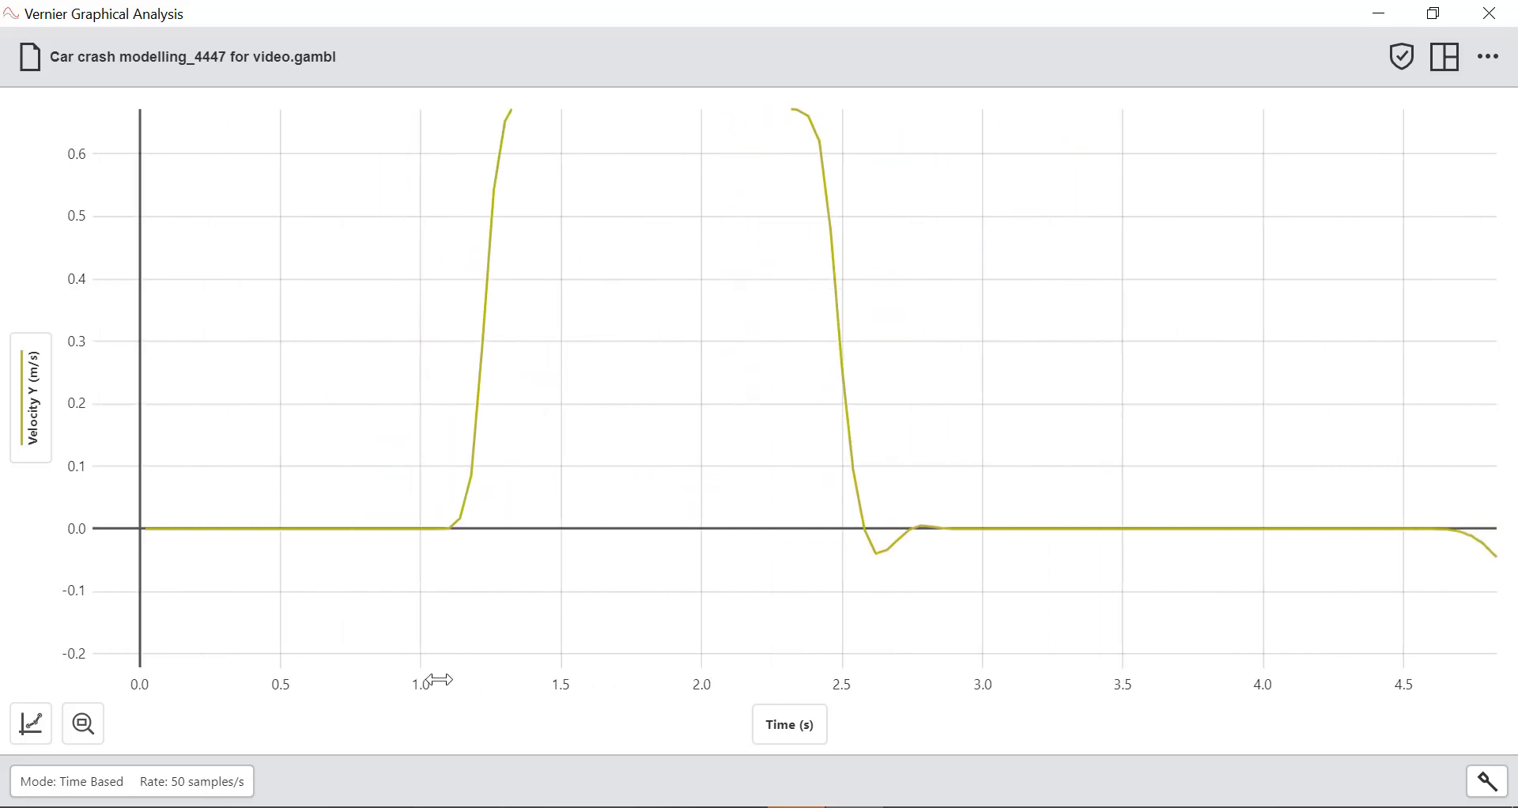
Set the graph's x-axis range from 0 to 3 in the graph options
click(21, 731)
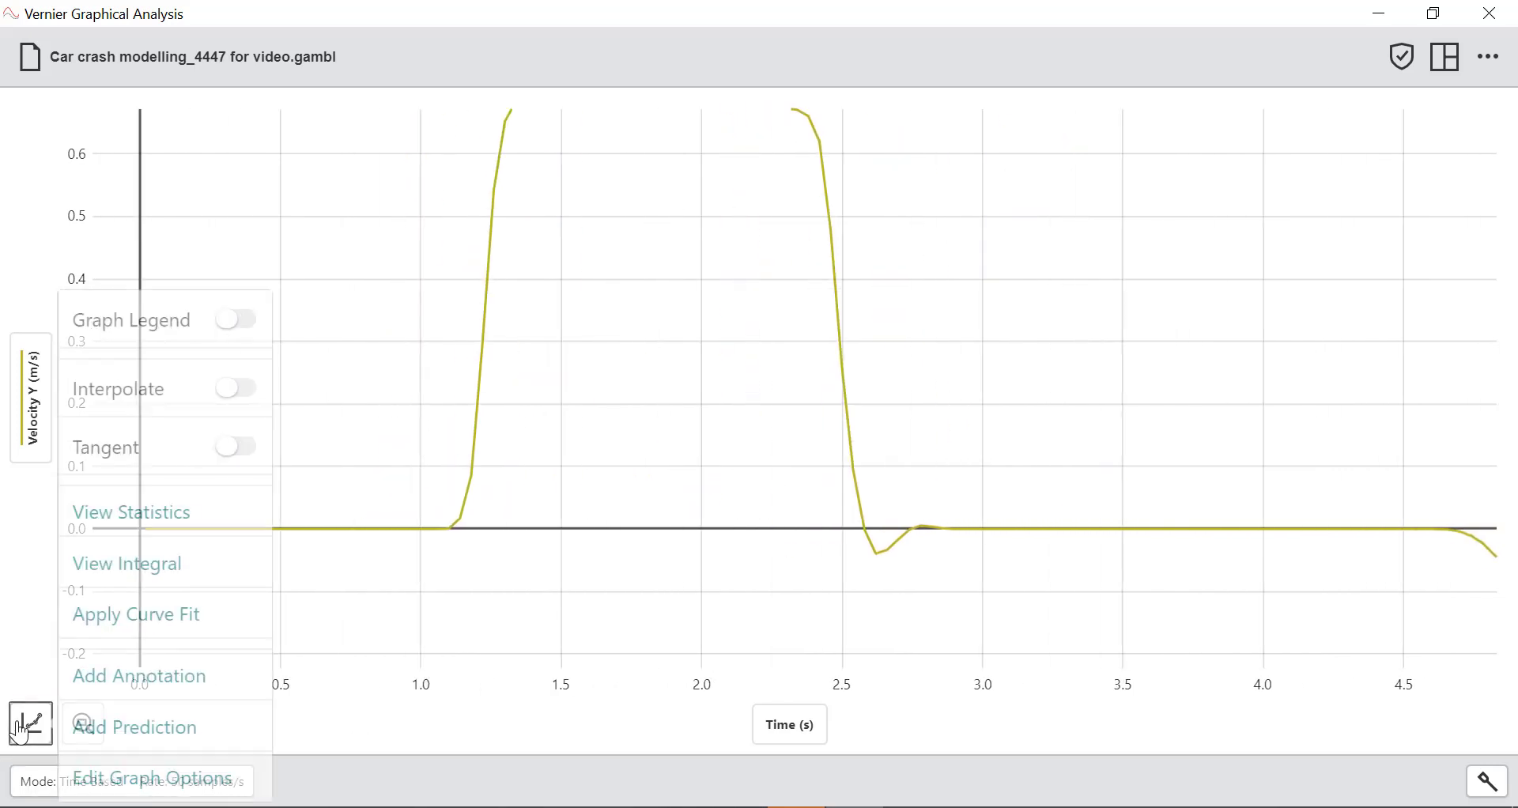
click(150, 779)
double_click(180, 536)
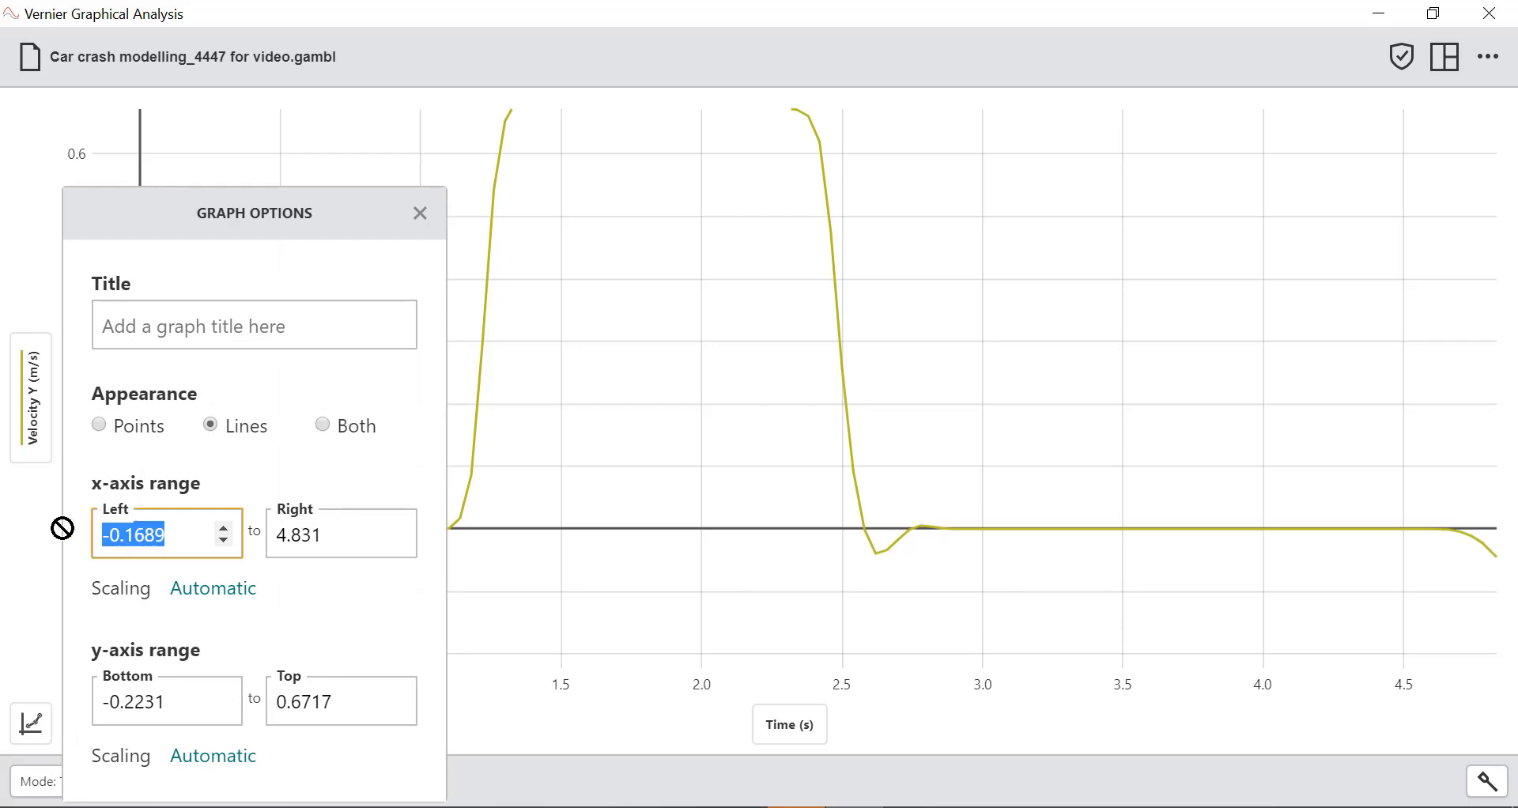
text(0)
double_click(310, 536)
drag(310, 536, 242, 537)
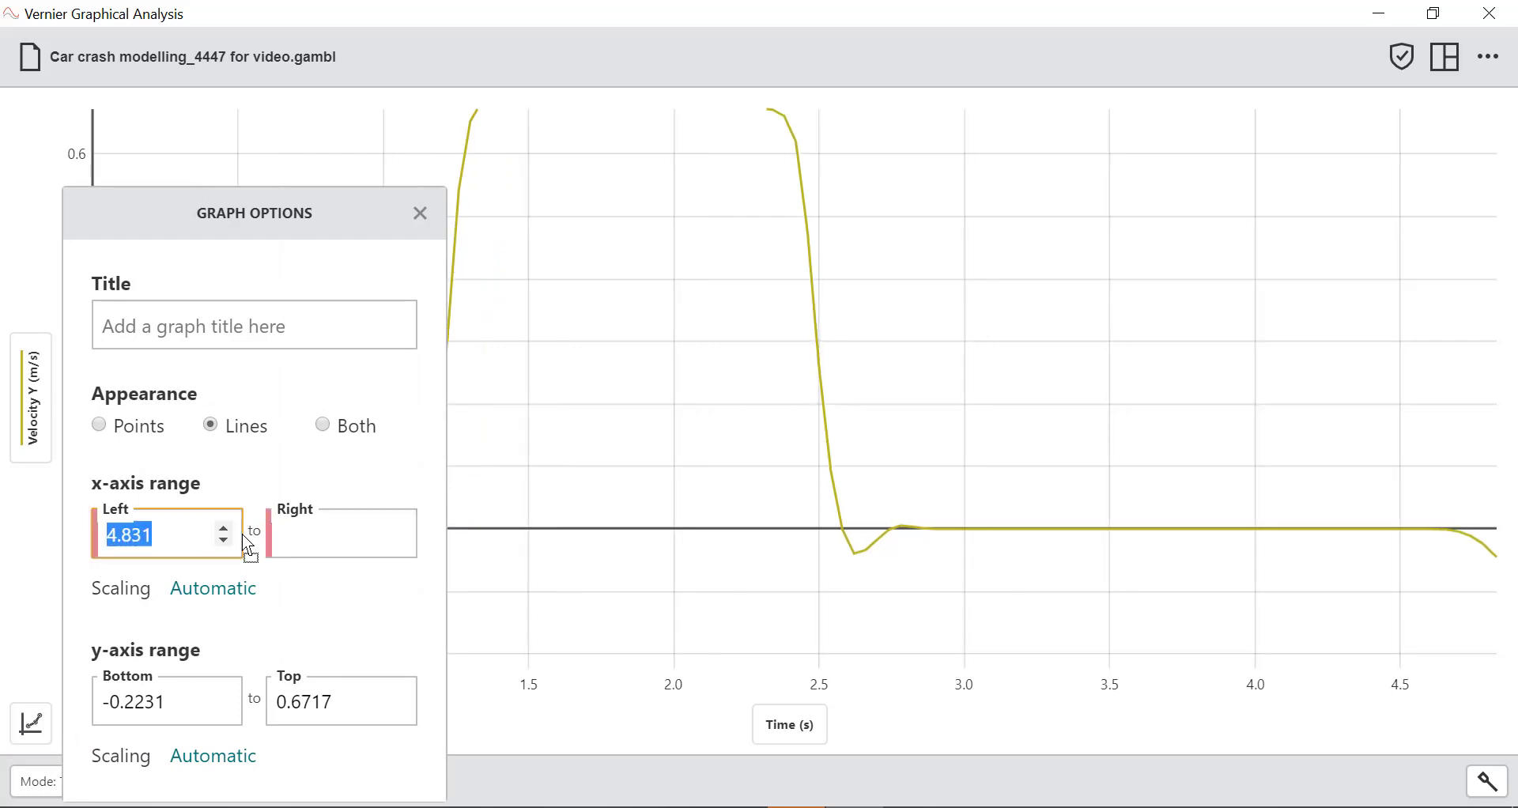
click(339, 530)
double_click(186, 536)
text(0)
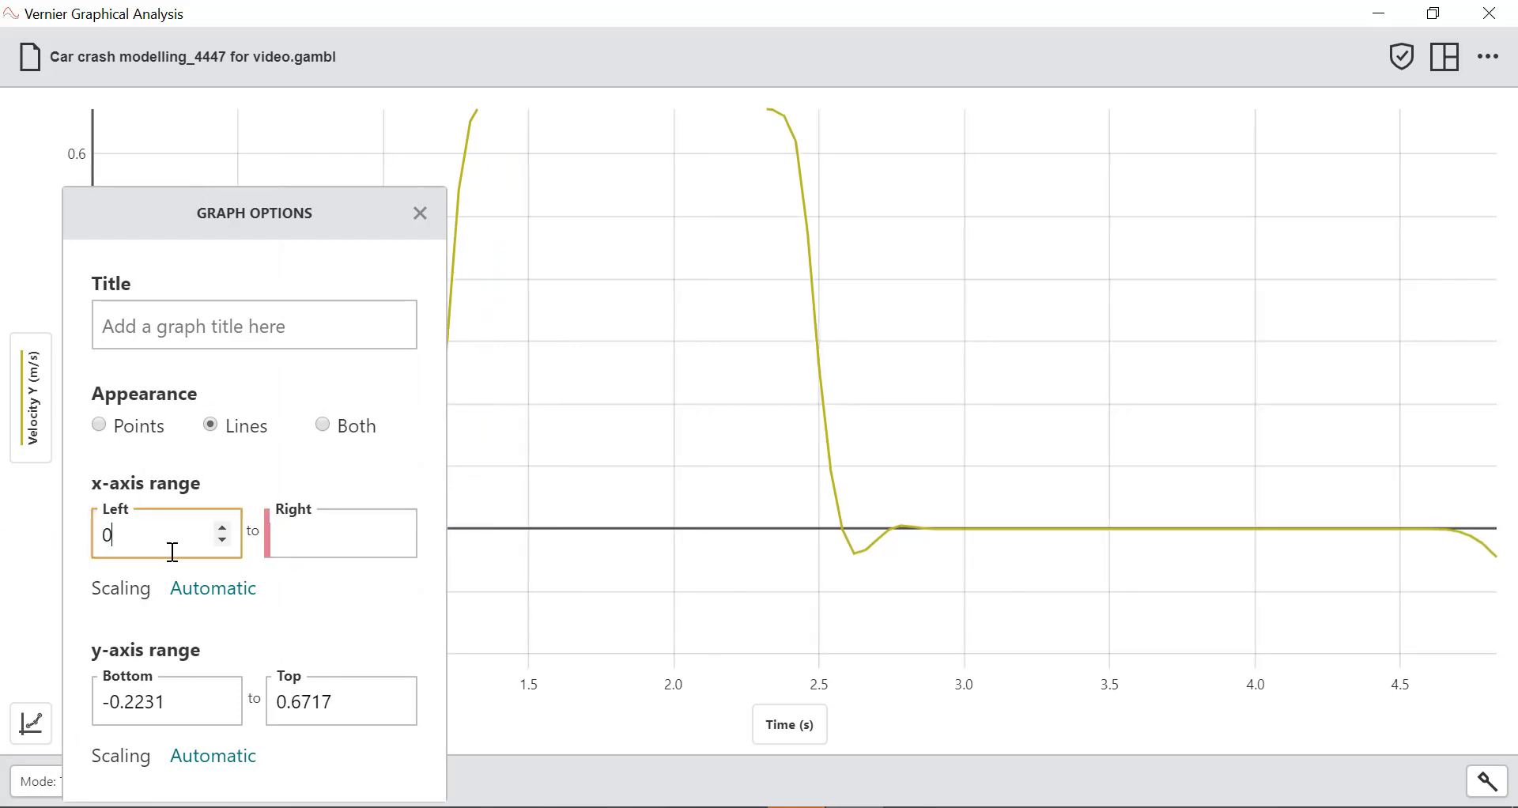
click(296, 534)
text(3)
Set the graph's y-axis range from 0 to 1 in the graph options
double_click(166, 702)
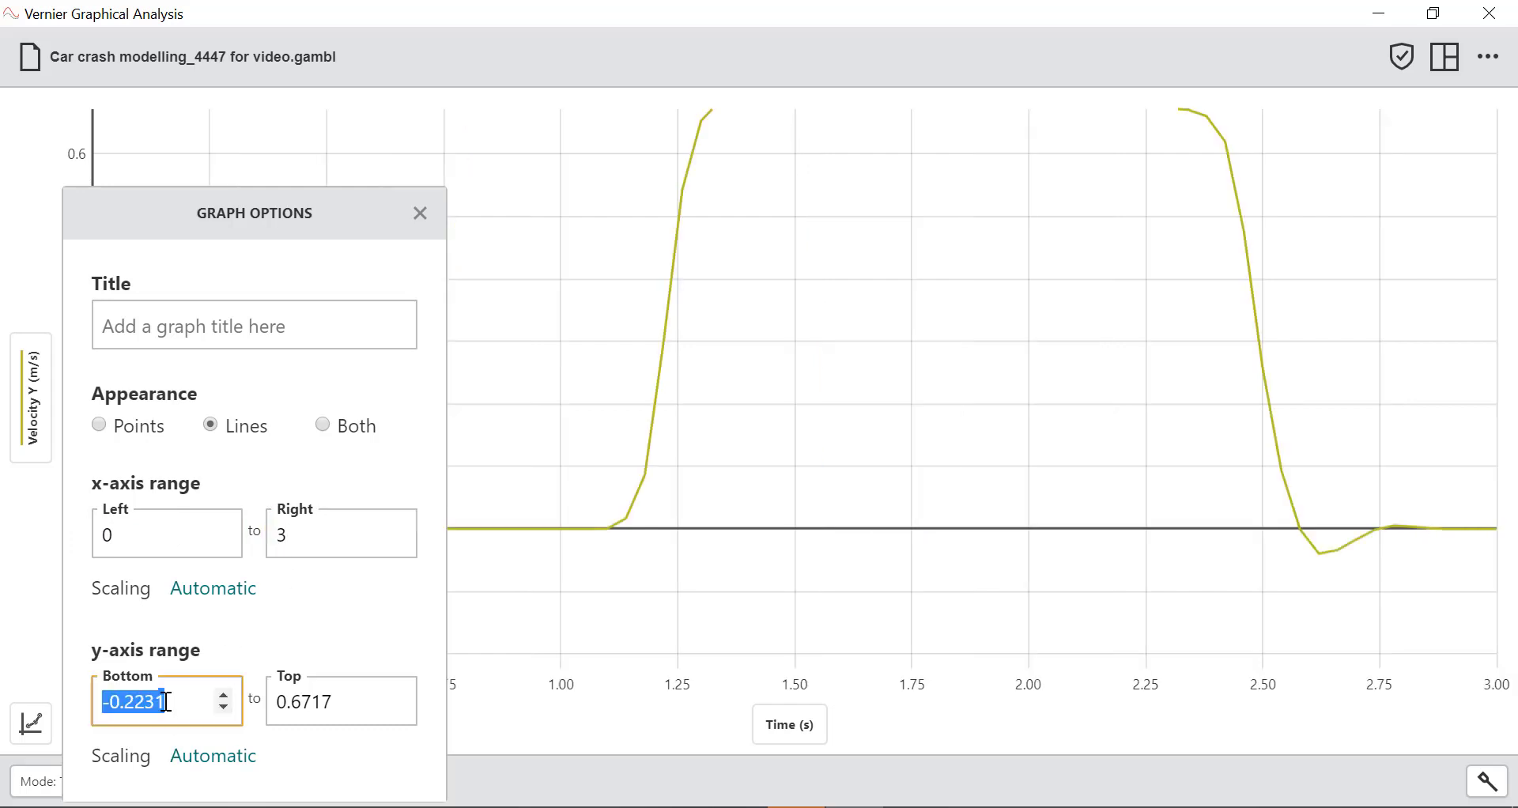
text(0)
double_click(291, 704)
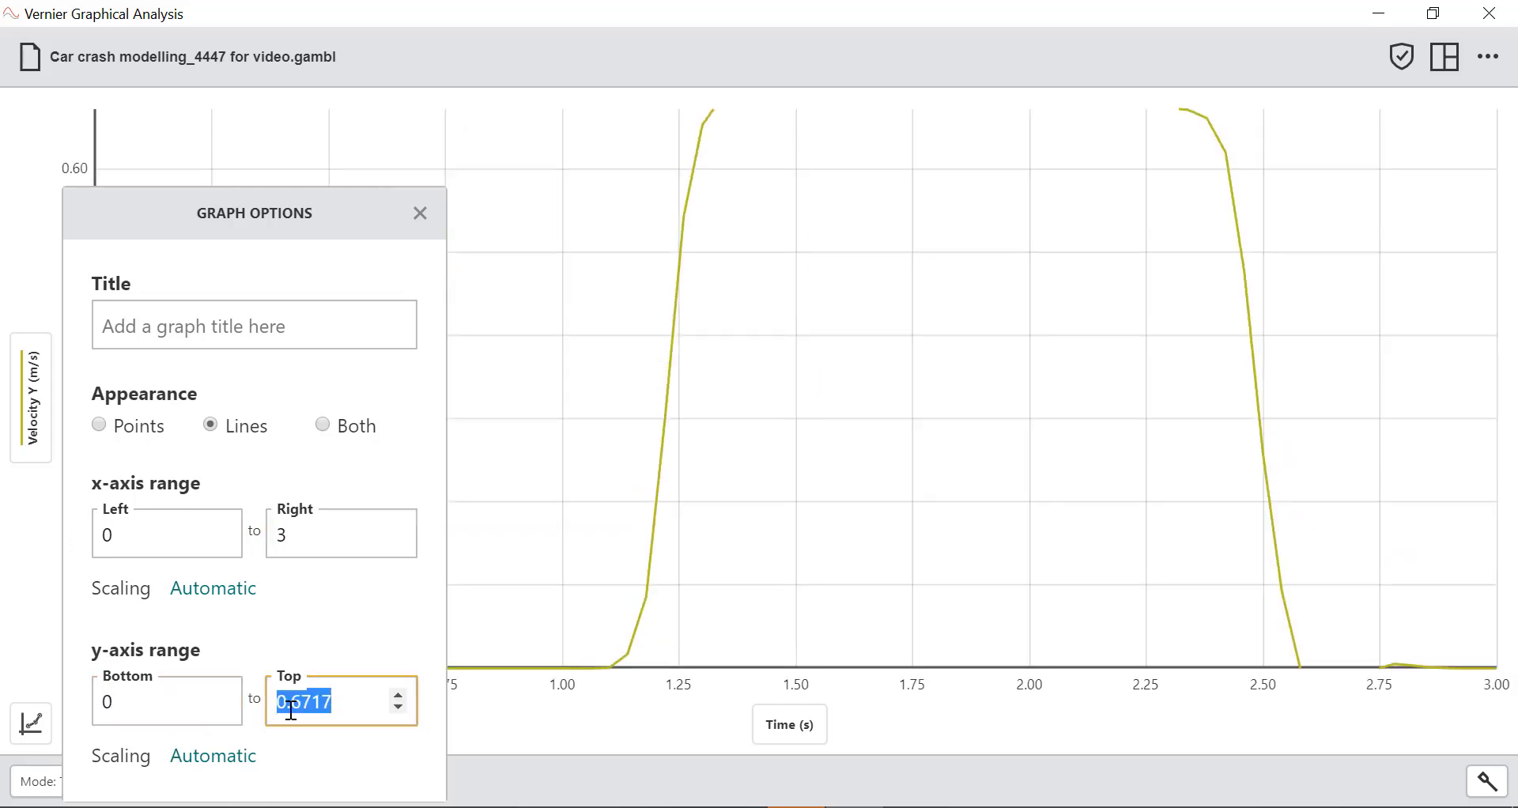
text(1)
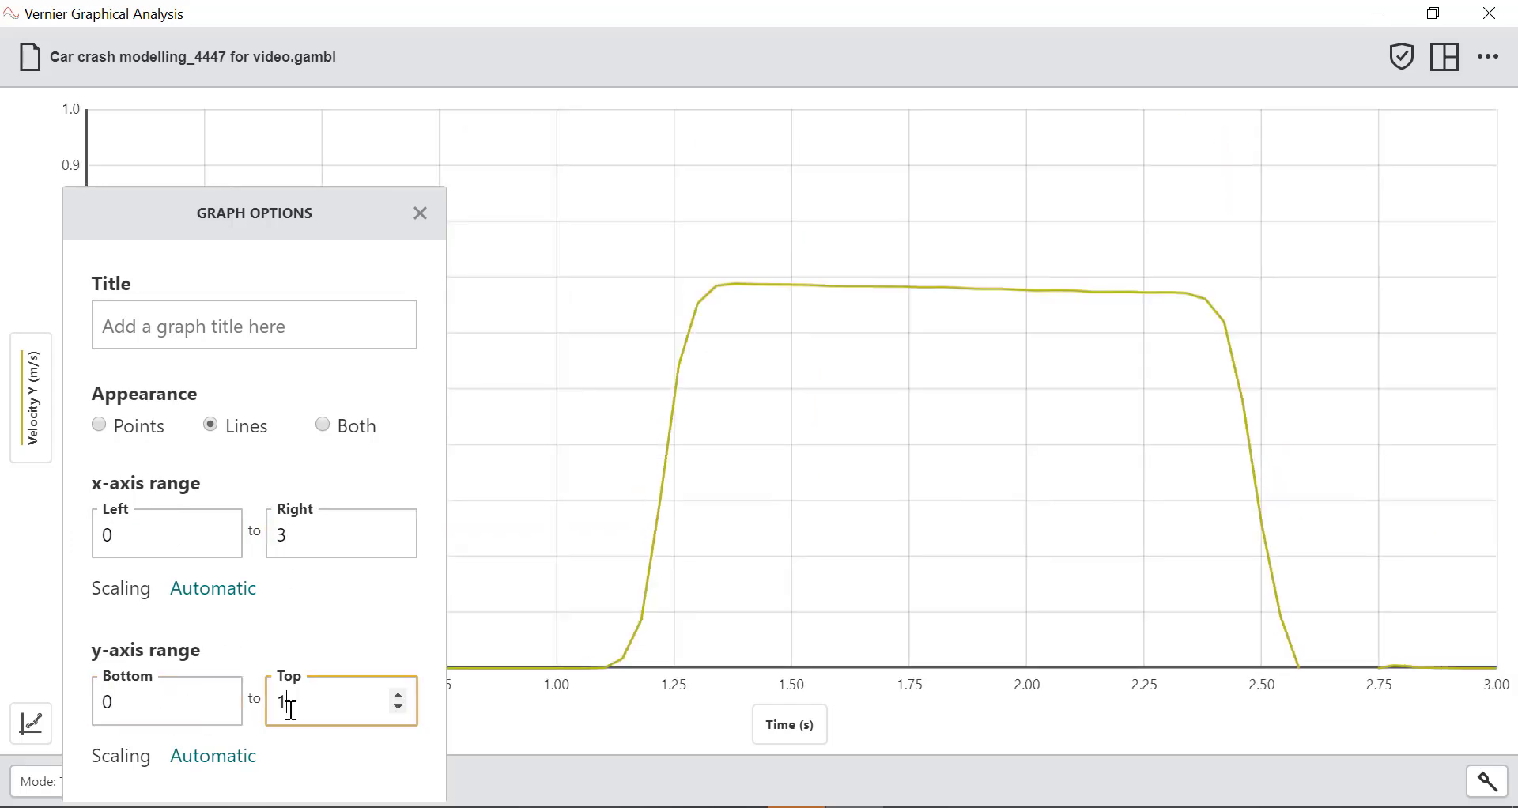
Give the velocity graph the title "Title", close the graph options, and mark the point at 0.50 s
click(344, 340)
text(Title)
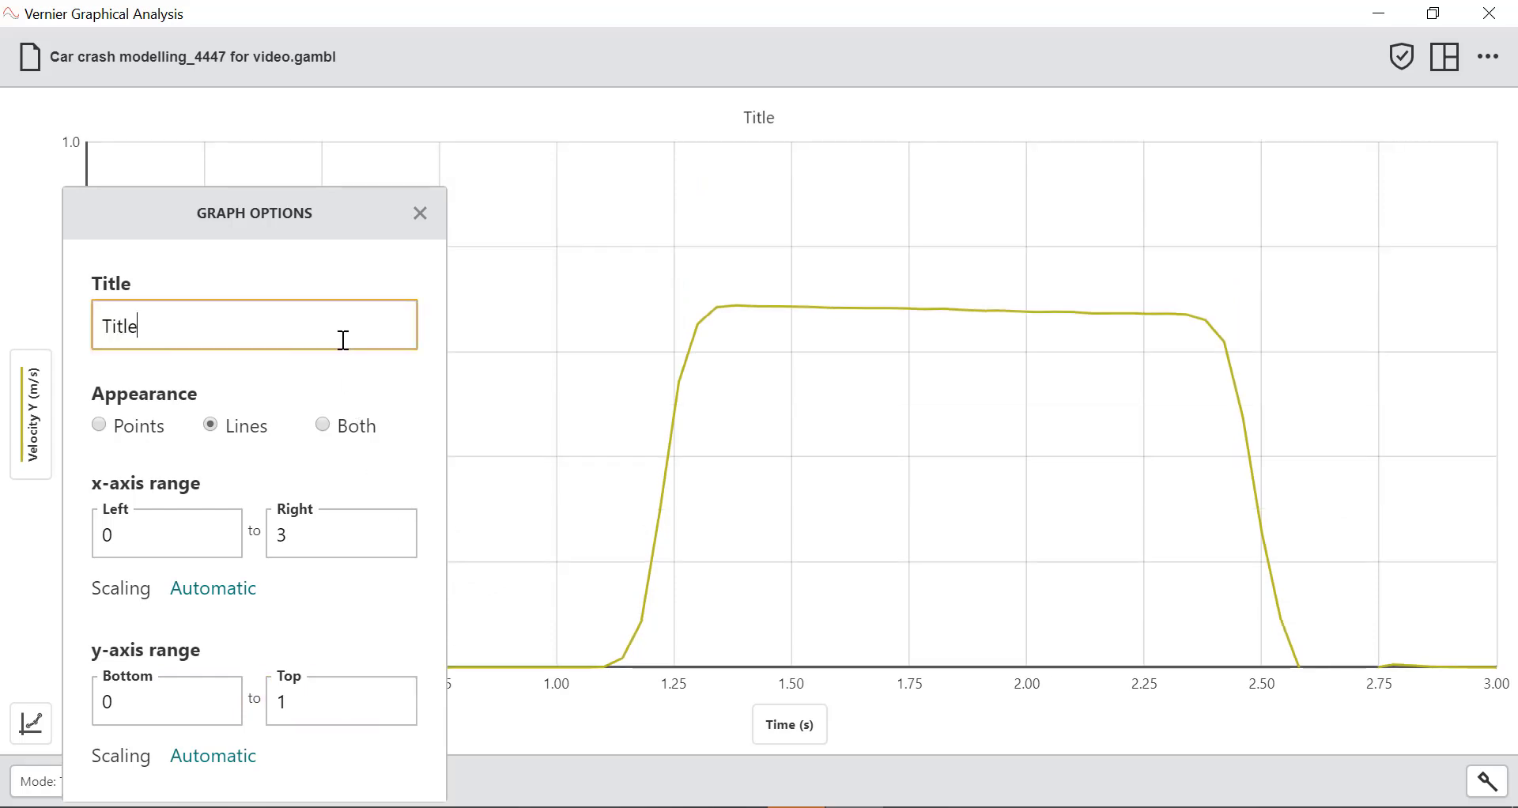
key(Return)
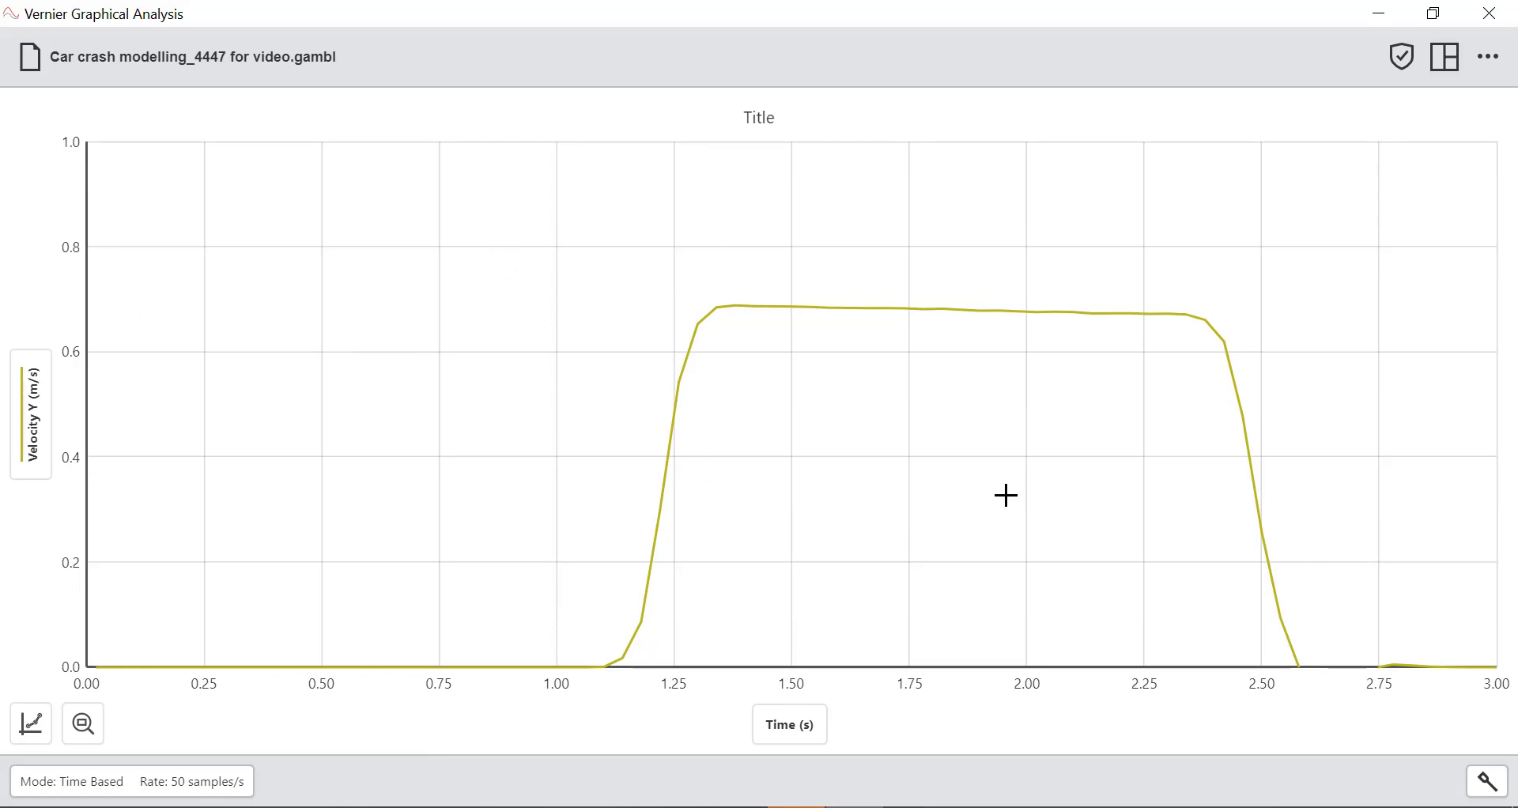
click(322, 466)
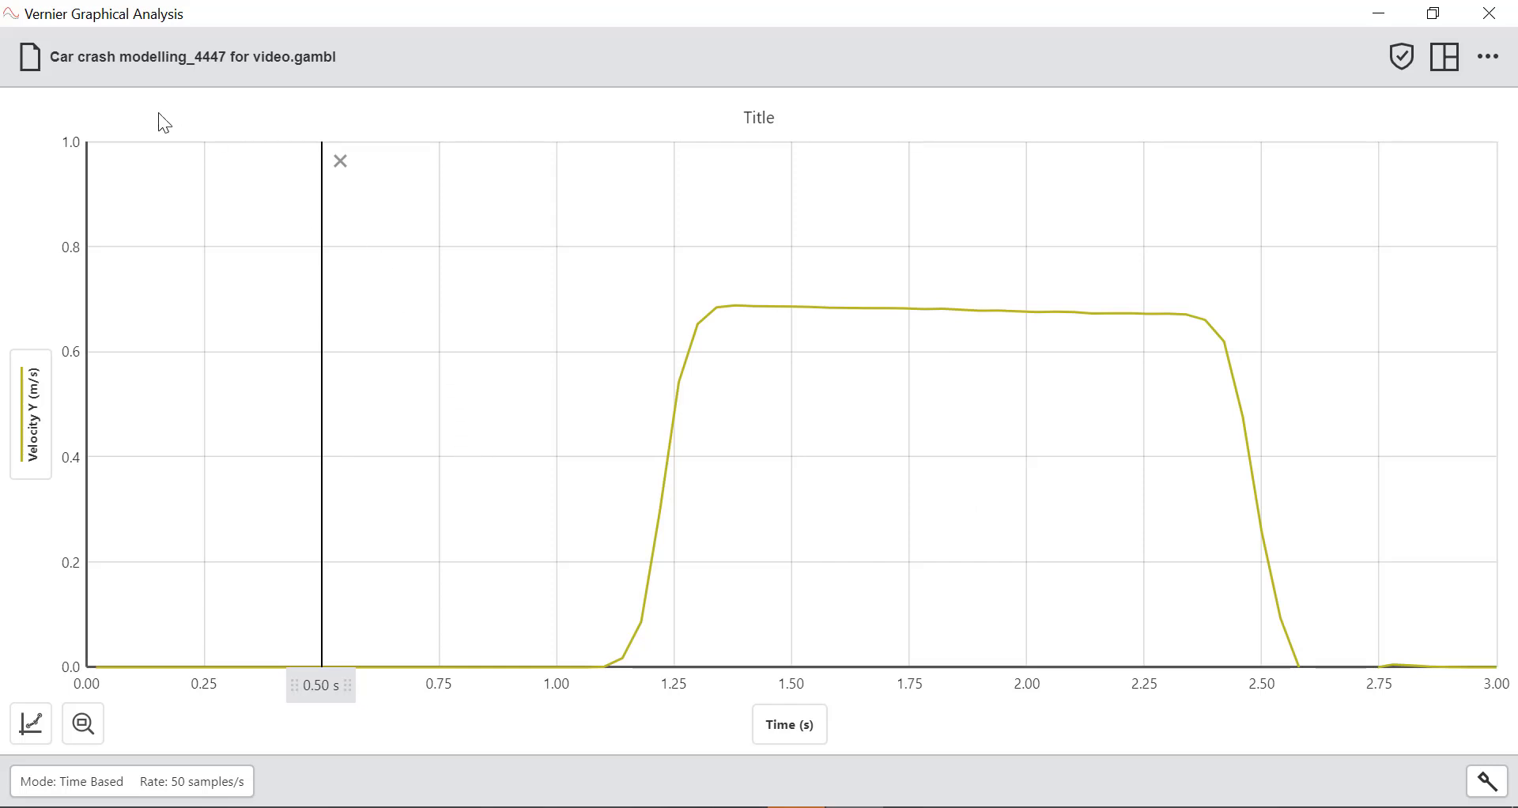
Start exporting the velocity graph as a PNG graph image, and cancel before saving the file
click(87, 75)
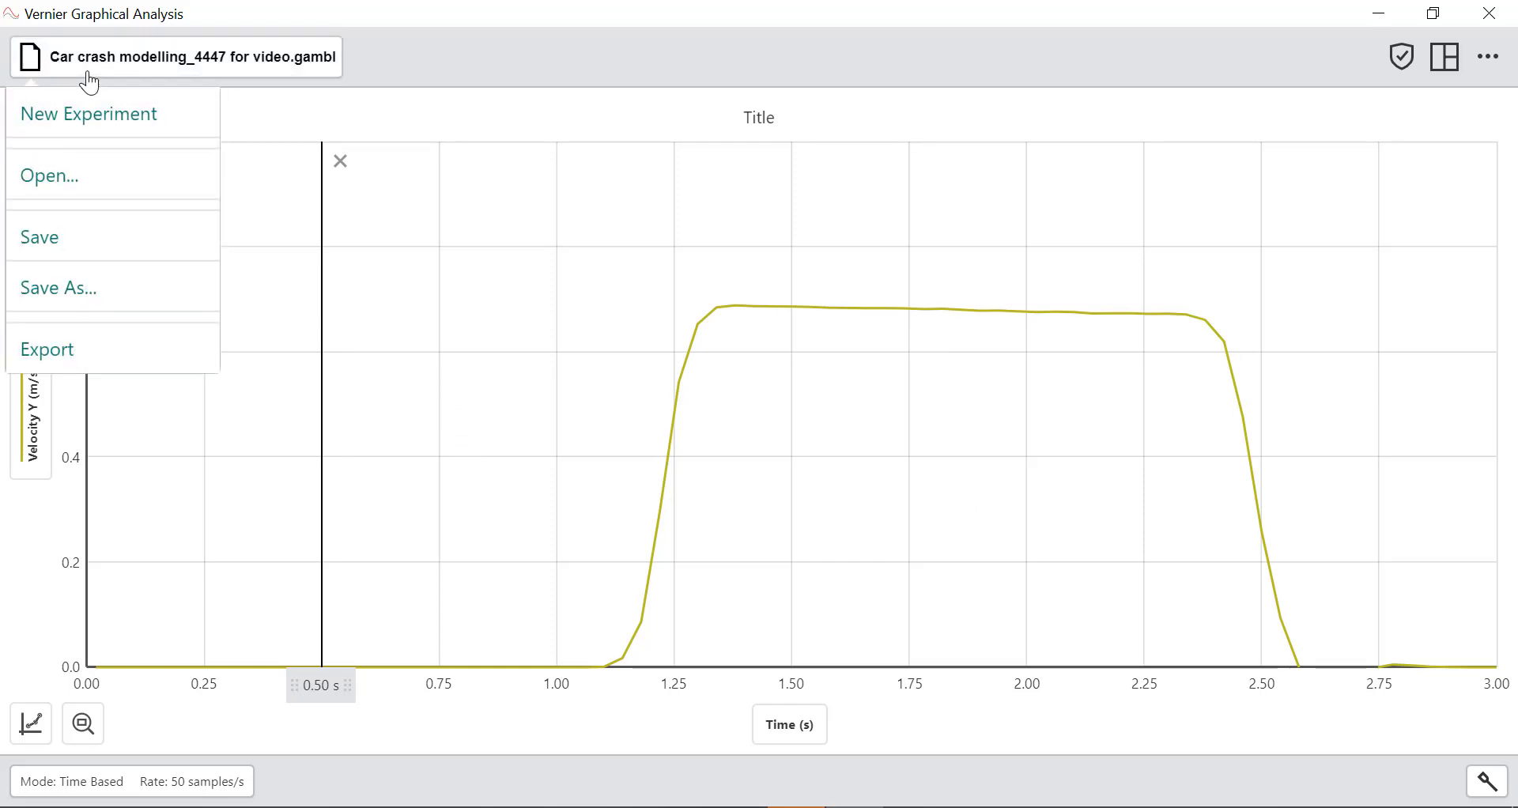
click(107, 353)
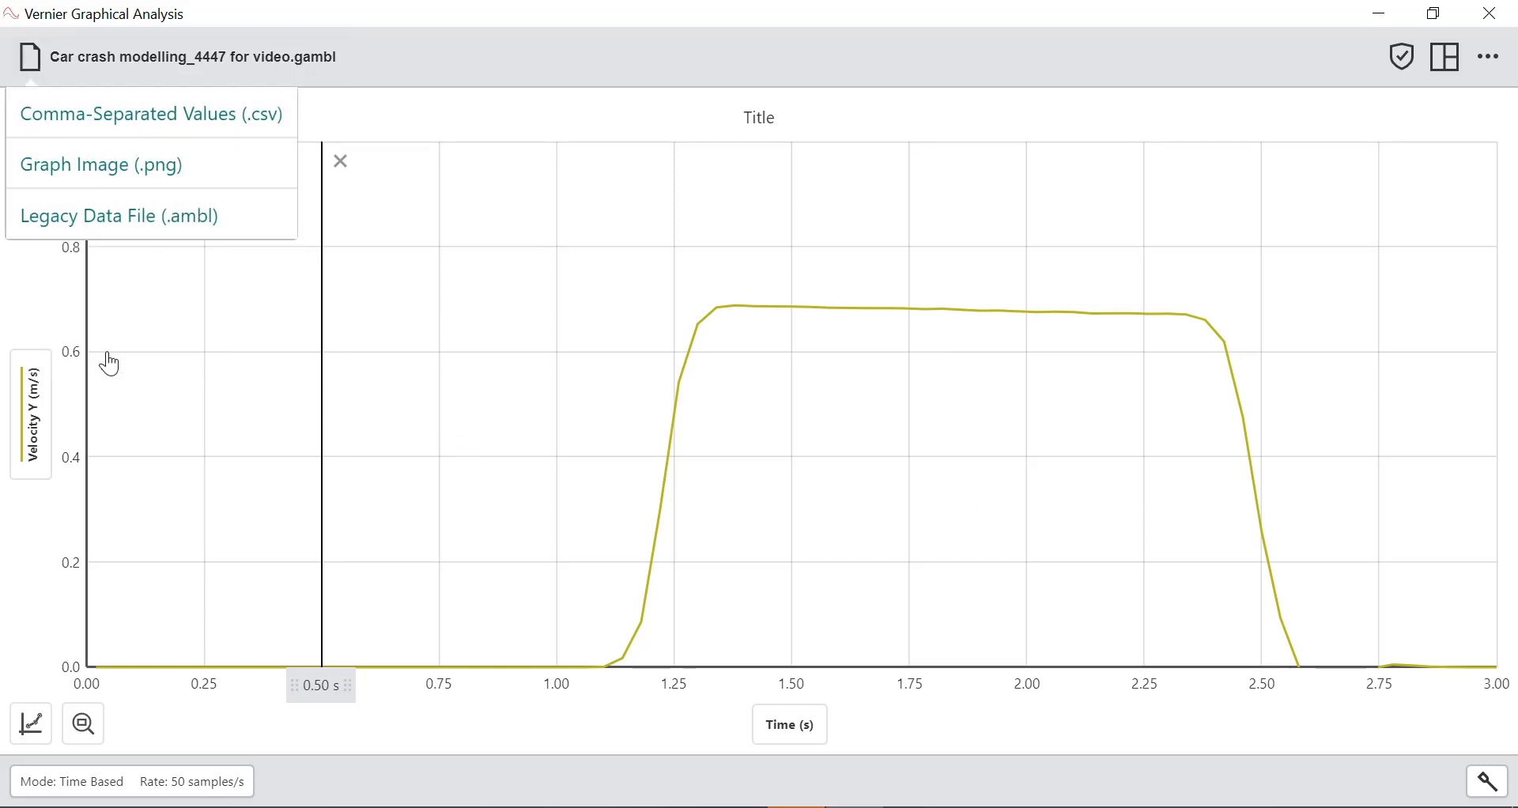
click(201, 183)
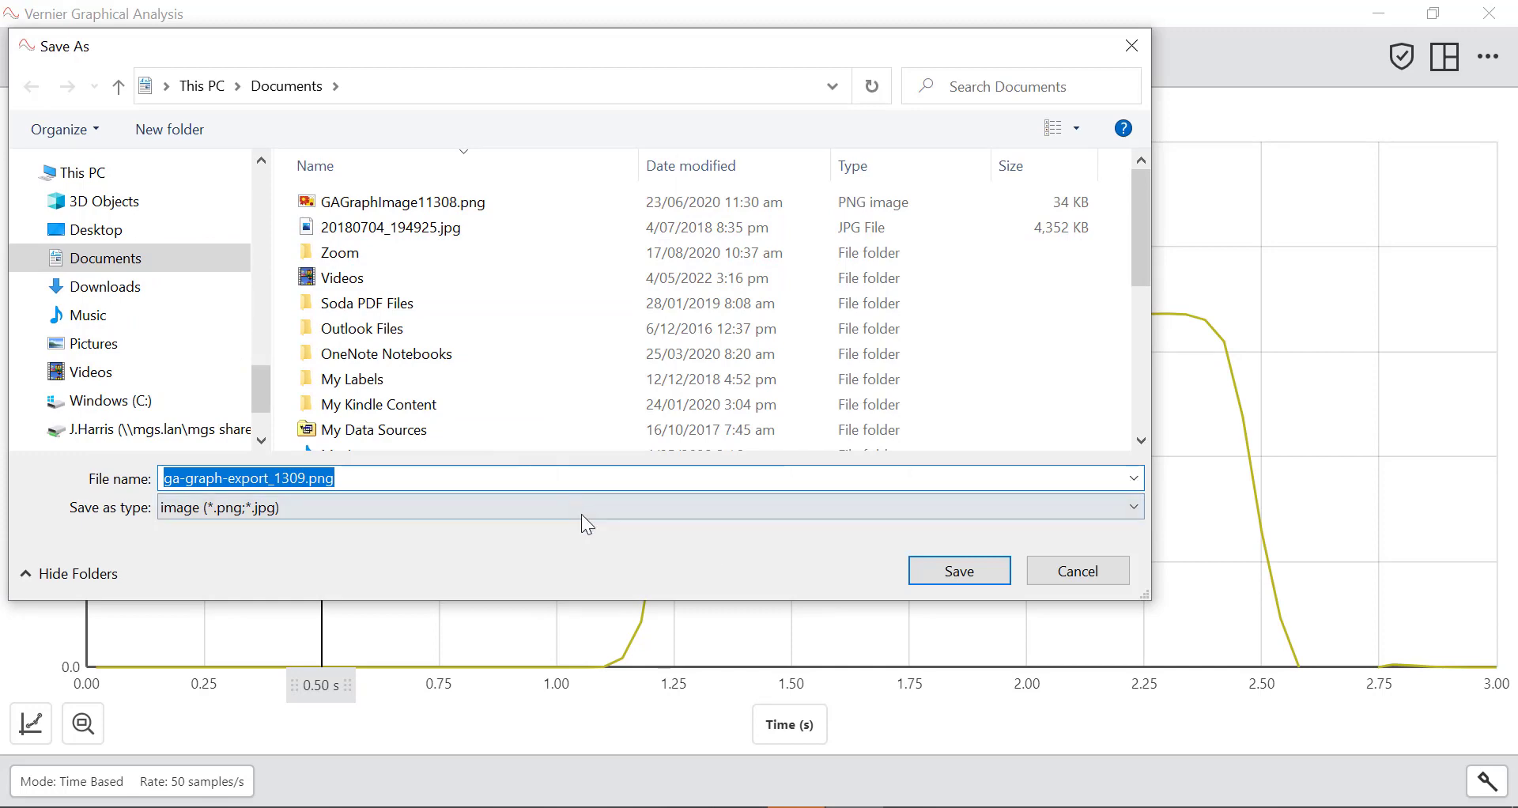
click(1078, 572)
Plot Force Y (N) in place of Velocity Y (m/s), and zoom in on the force peak from 2.18 to 2.78 s
click(47, 399)
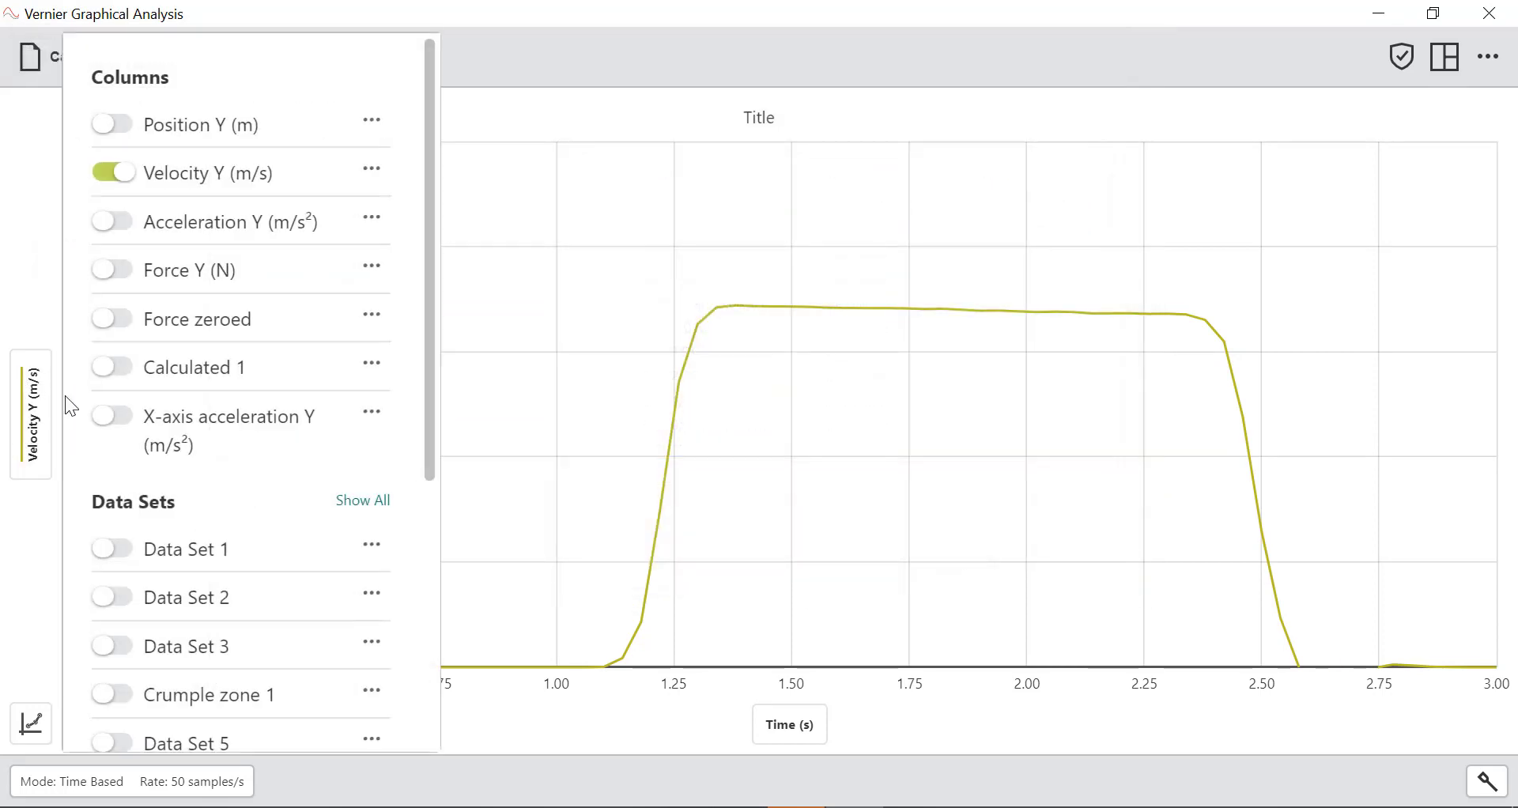
click(129, 272)
click(104, 172)
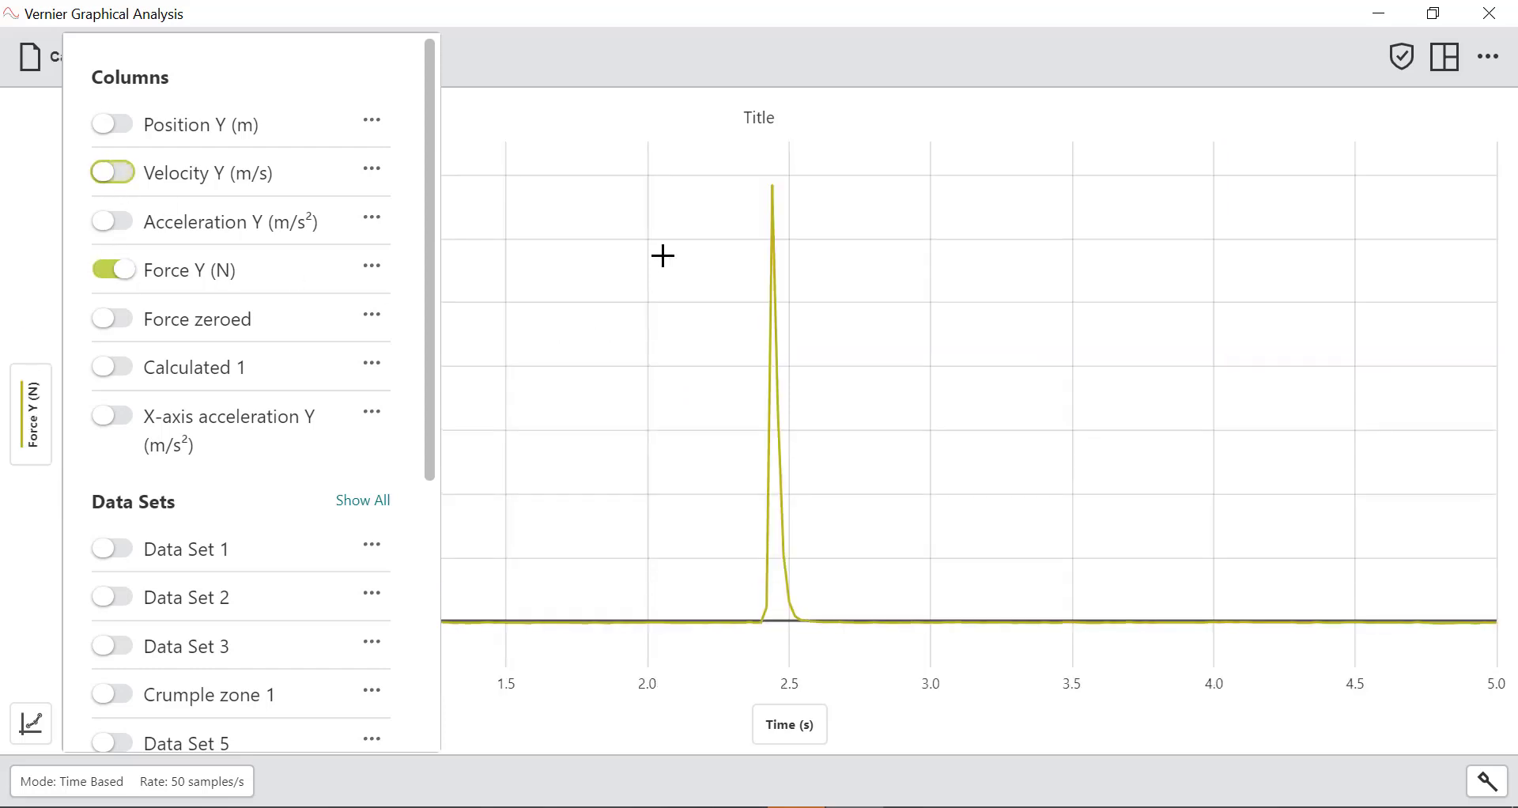
drag(698, 247, 864, 596)
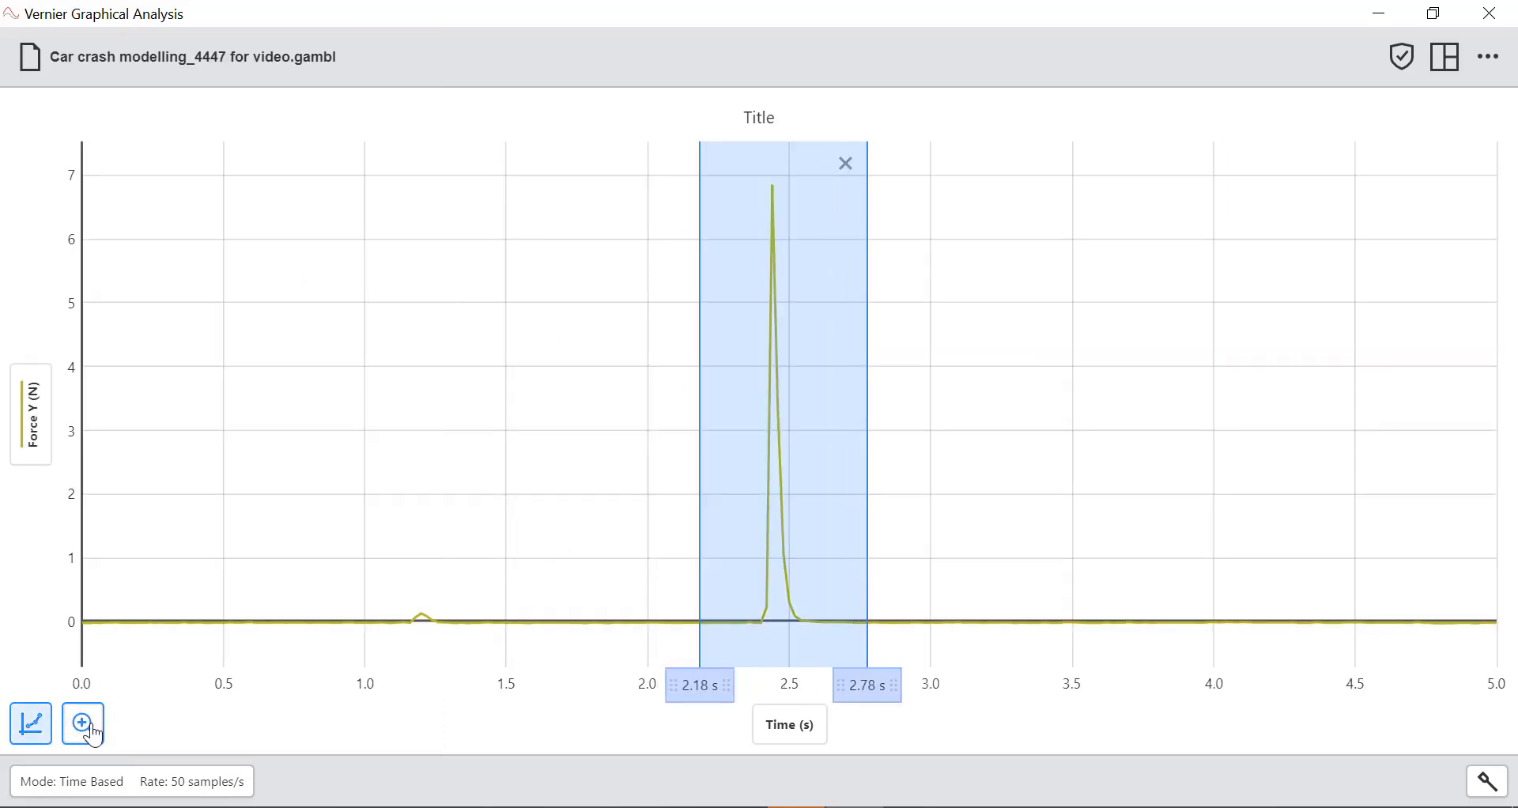
click(84, 723)
Open the export format choices for the zoomed force graph
click(36, 75)
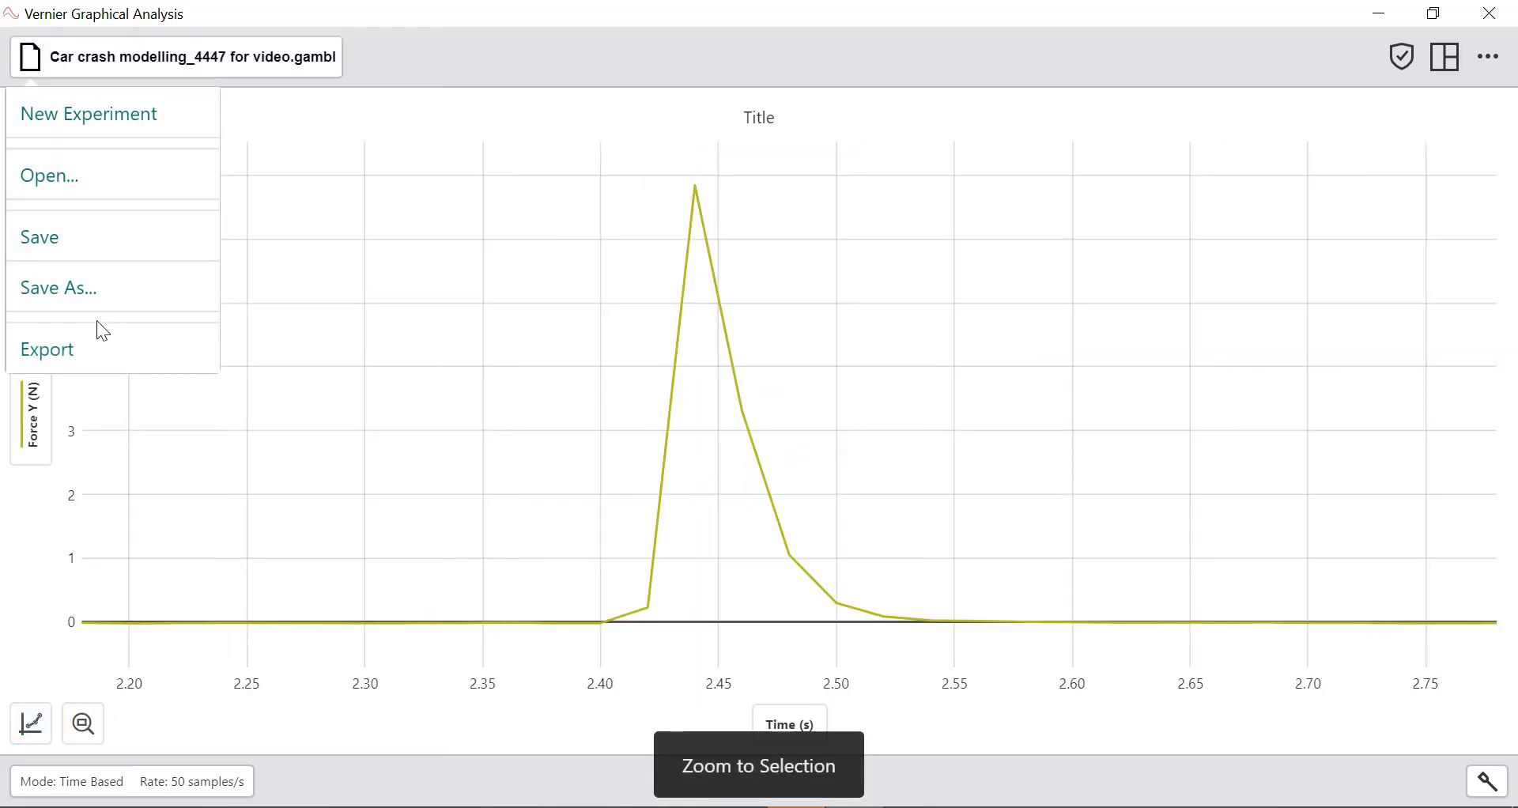
click(126, 344)
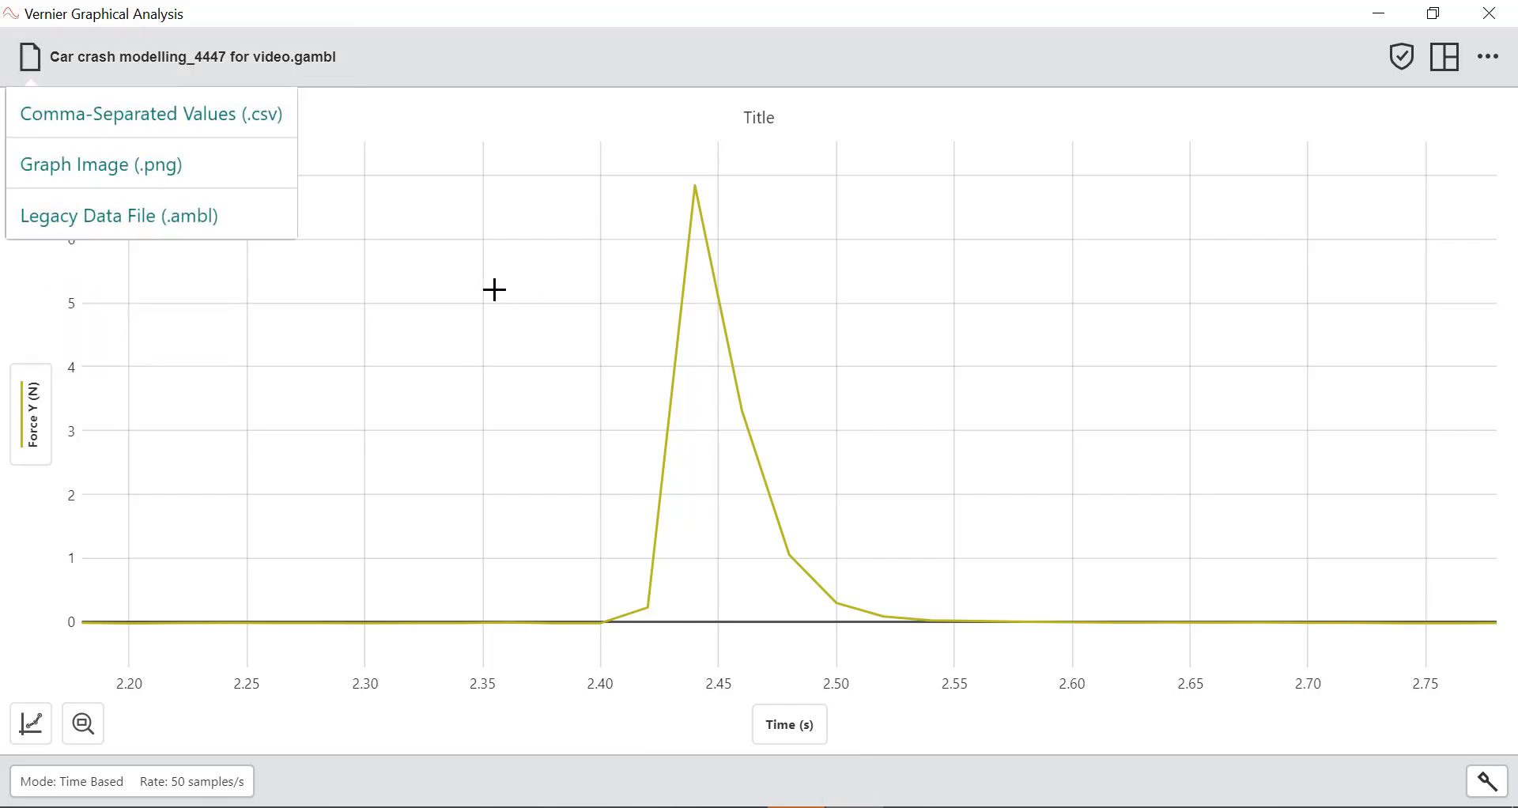